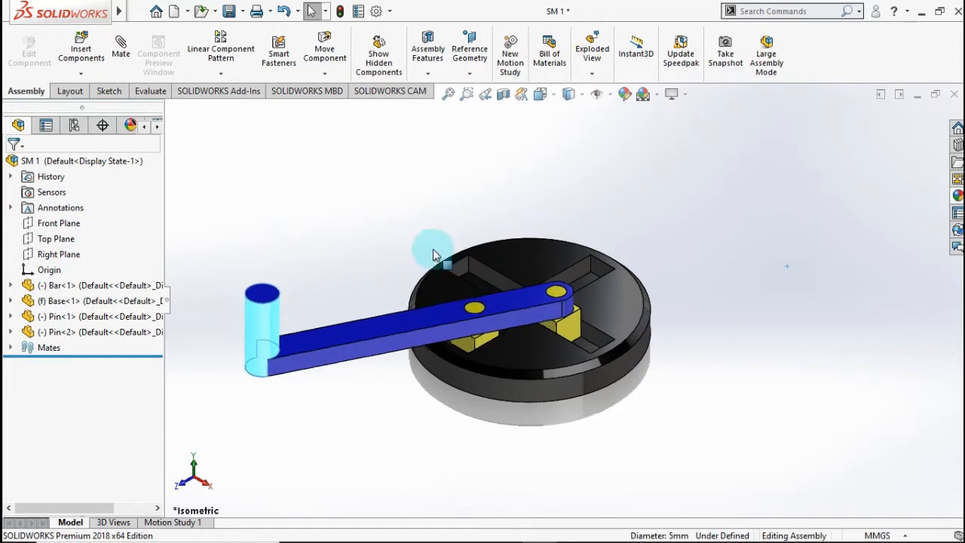
pyautogui.moveTo(273, 280); pyautogui.dragTo(678, 334, button='middle')
pyautogui.click(672, 334)
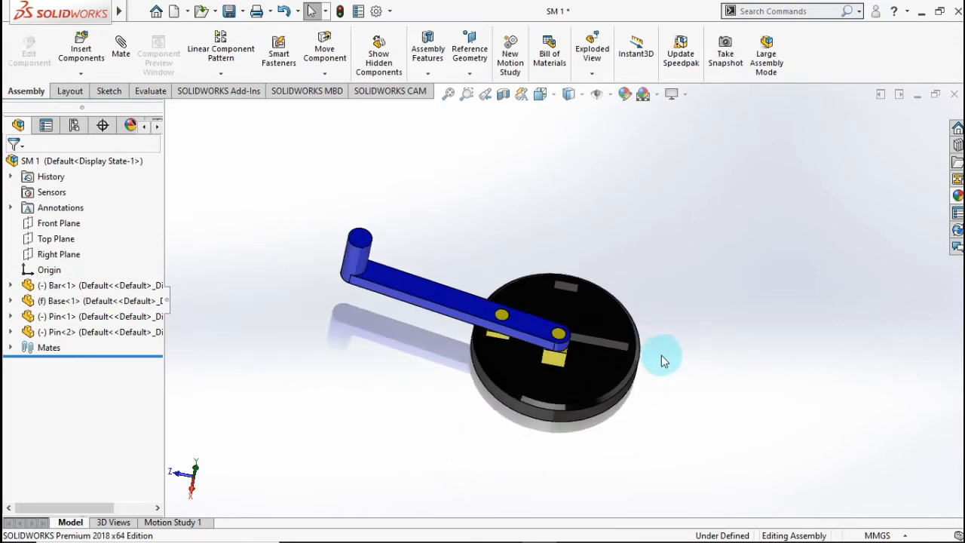
pyautogui.hotkey('ctrl', '7')
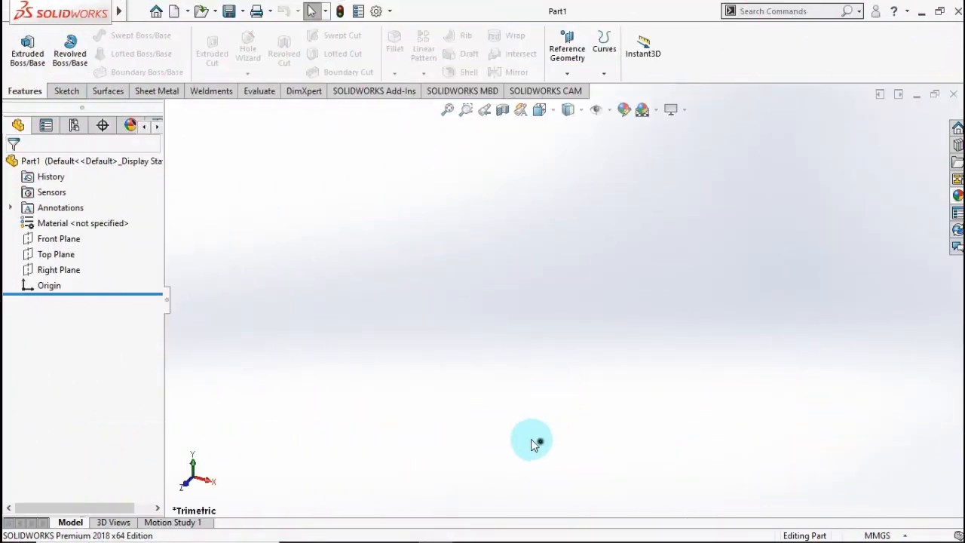
# Sketch a circle about 143 mm in diameter on the Top Plane, centred on the origin.
pyautogui.click(51, 254)
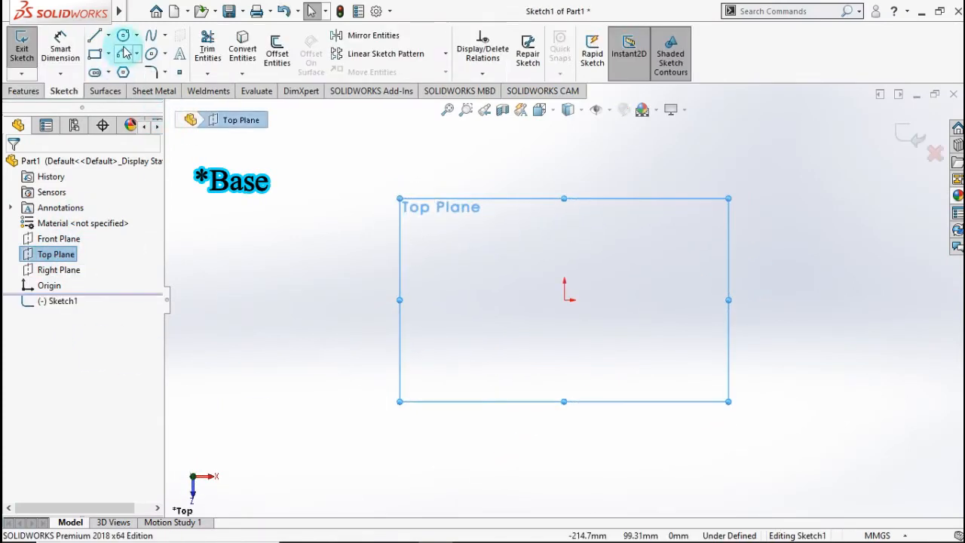
pyautogui.click(123, 36)
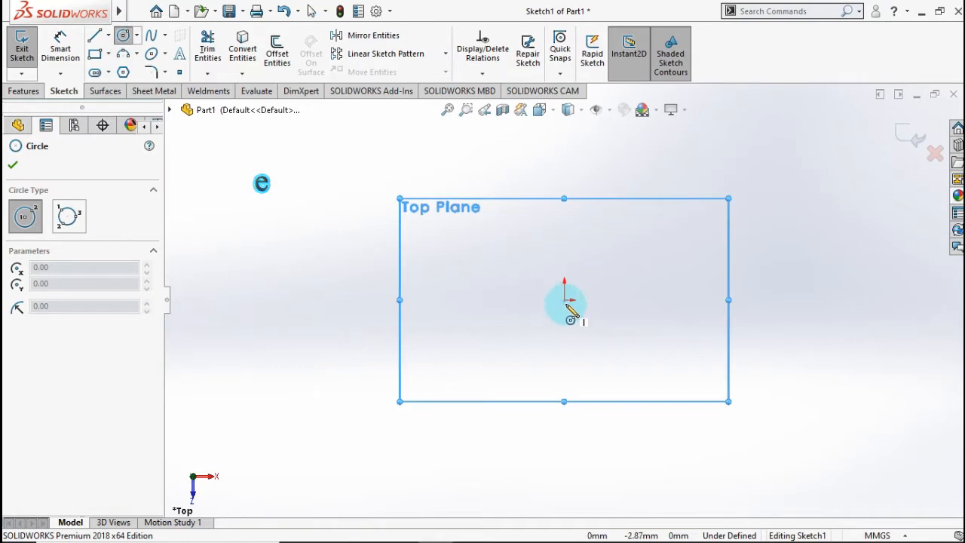
pyautogui.moveTo(565, 301); pyautogui.dragTo(464, 213)
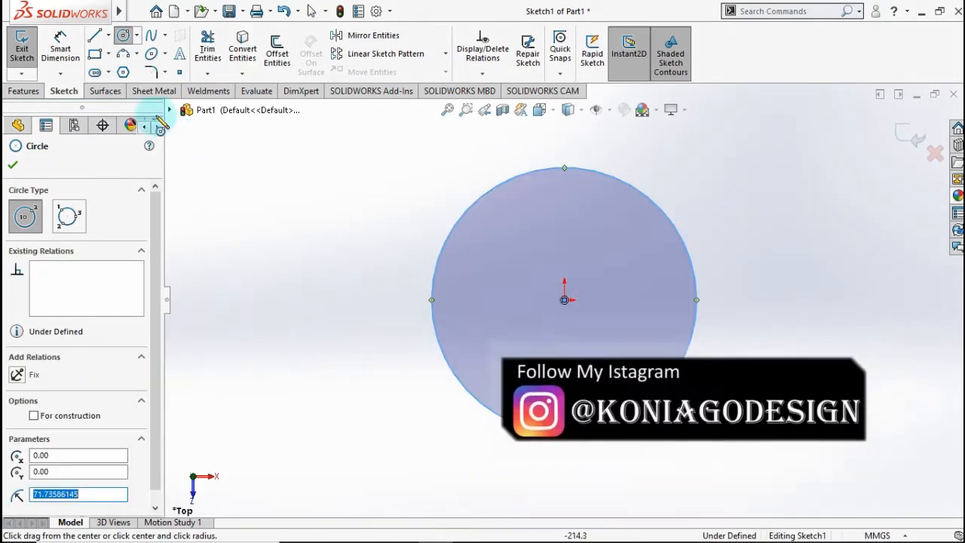
# Dimension the circle's diameter and set it to 35 mm.
pyautogui.click(70, 45)
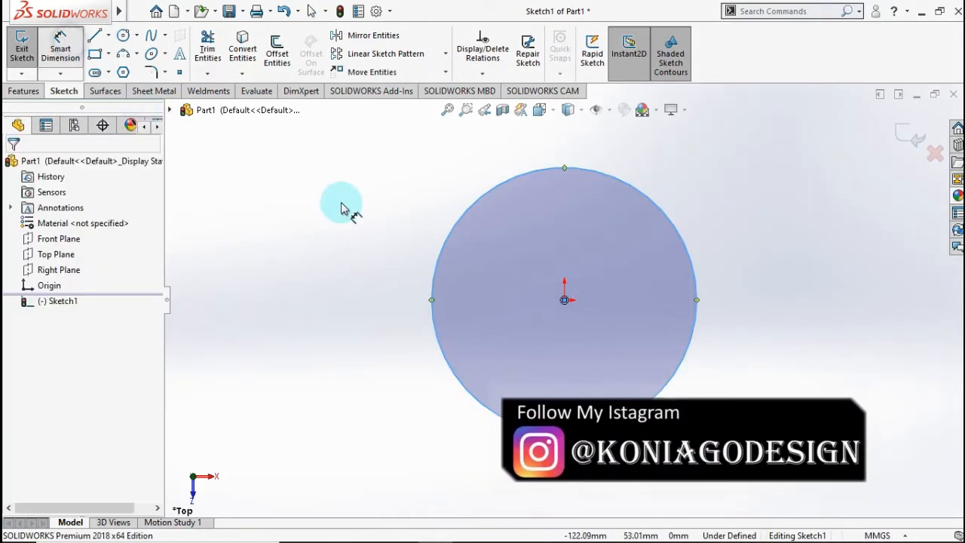
pyautogui.click(461, 230)
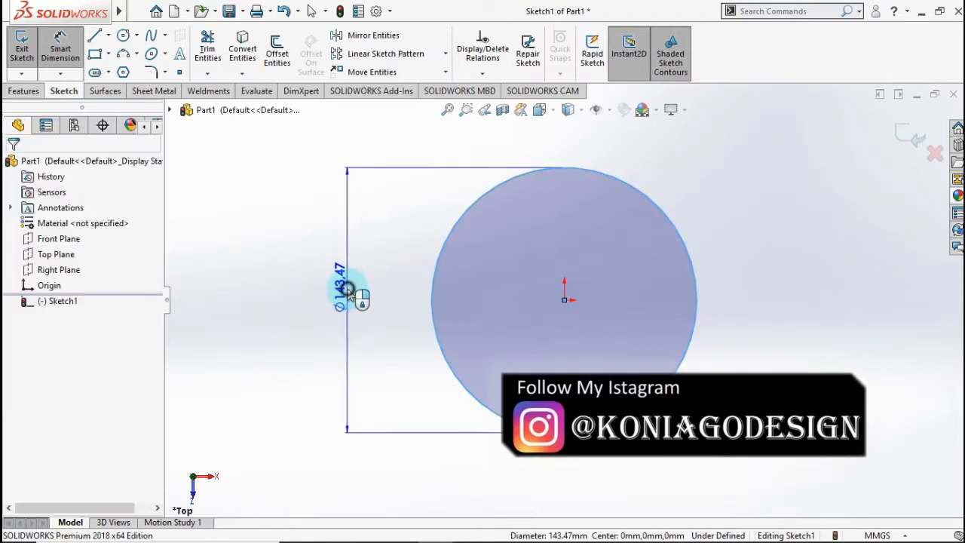
pyautogui.click(372, 282)
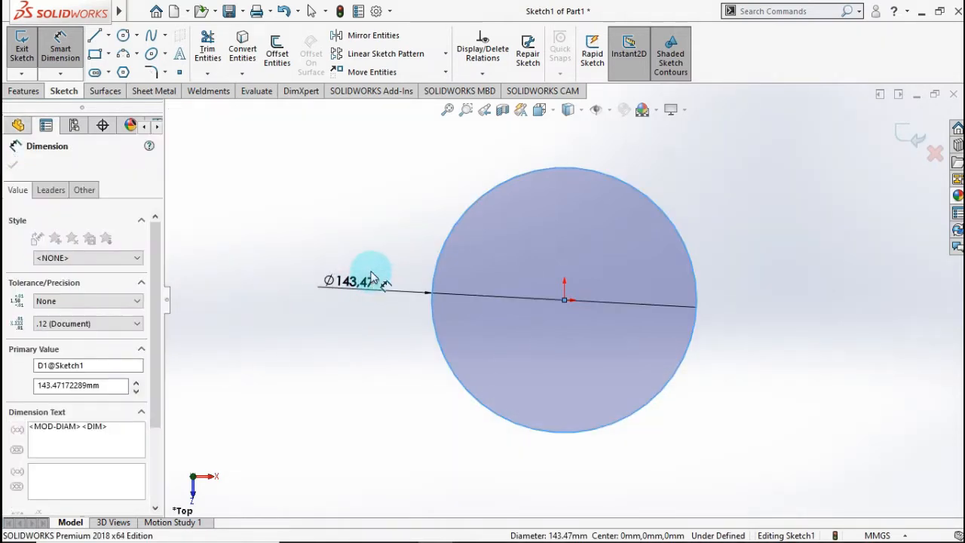
pyautogui.write('35')
pyautogui.click(286, 287)
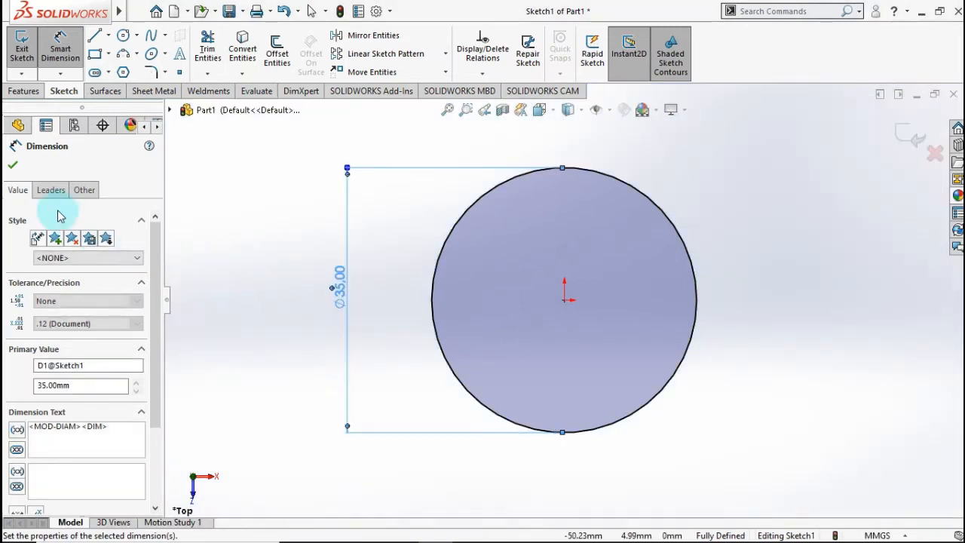
pyautogui.click(12, 164)
# Extrude the circle as a blind boss 5 mm deep to form the base disc.
pyautogui.click(22, 91)
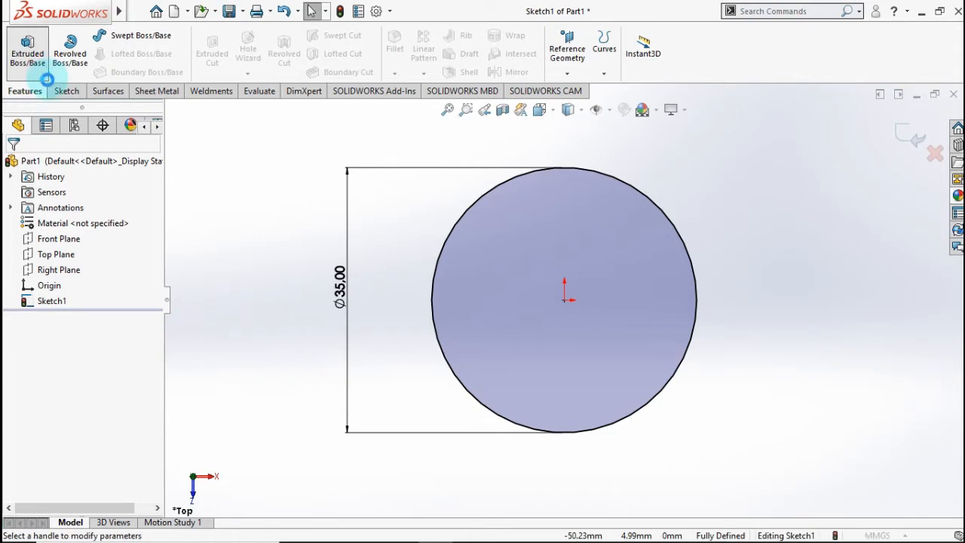
pyautogui.click(42, 67)
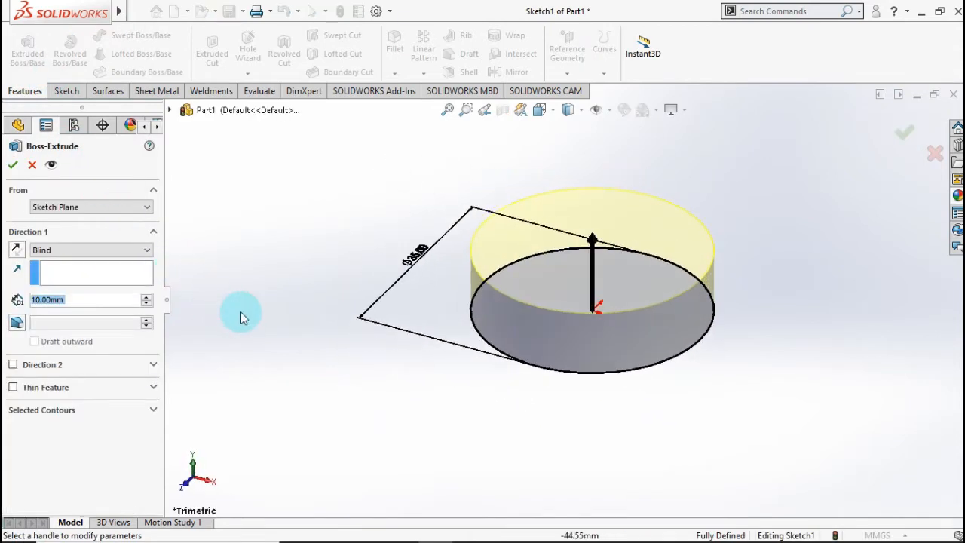
pyautogui.write('5')
pyautogui.press('Return')
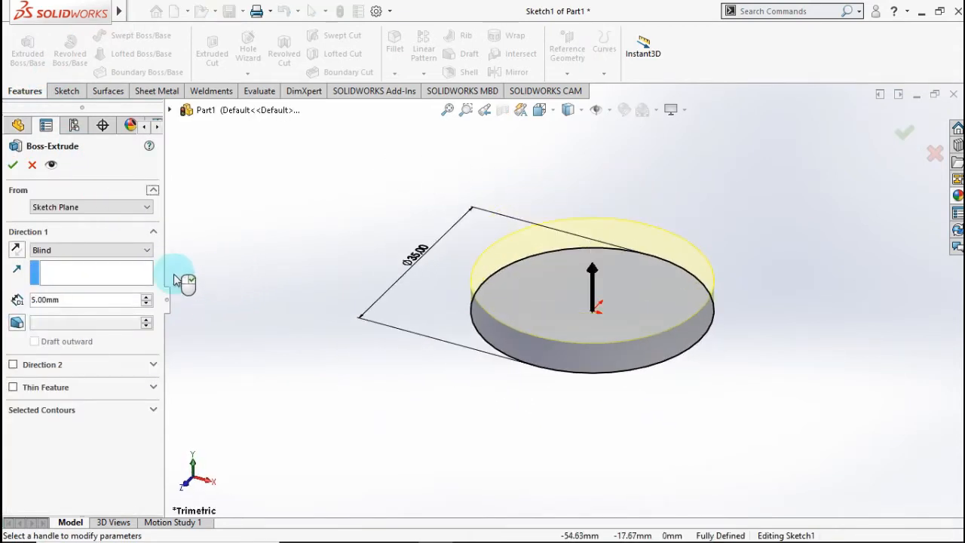
pyautogui.click(12, 166)
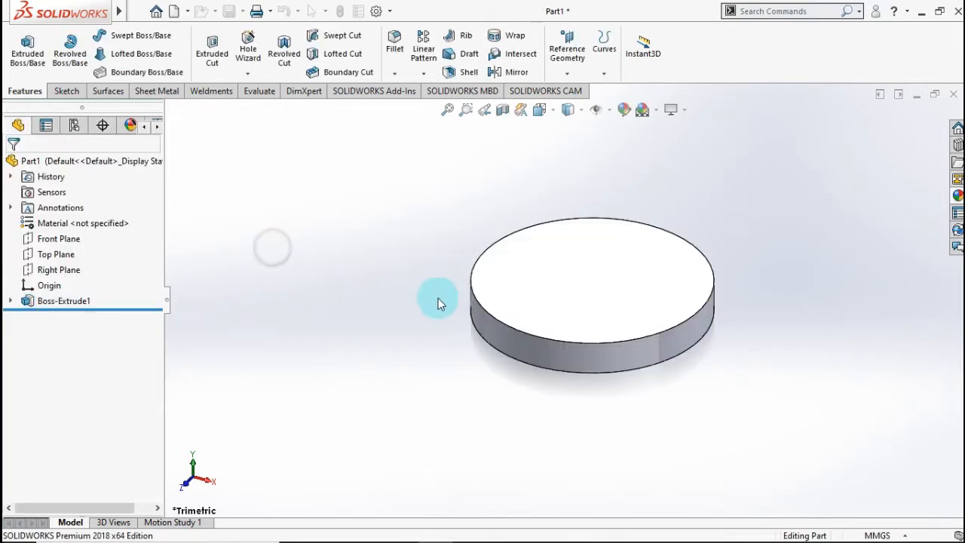
# On the disc's upper face, sketch two crossing center rectangles at the origin, about 7.9 by 26.4 mm upright and about 25.6 by 5.3 mm horizontal.
pyautogui.click(530, 299)
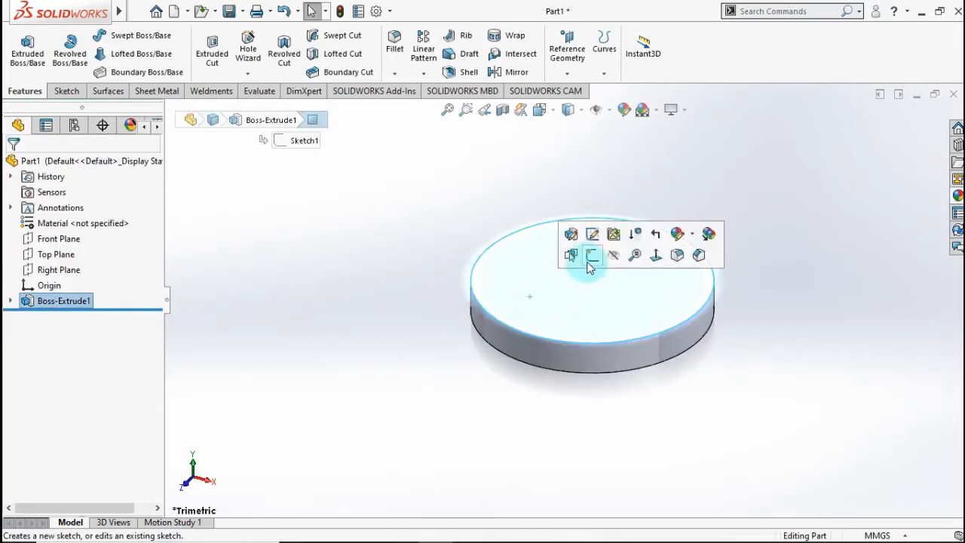
pyautogui.click(587, 258)
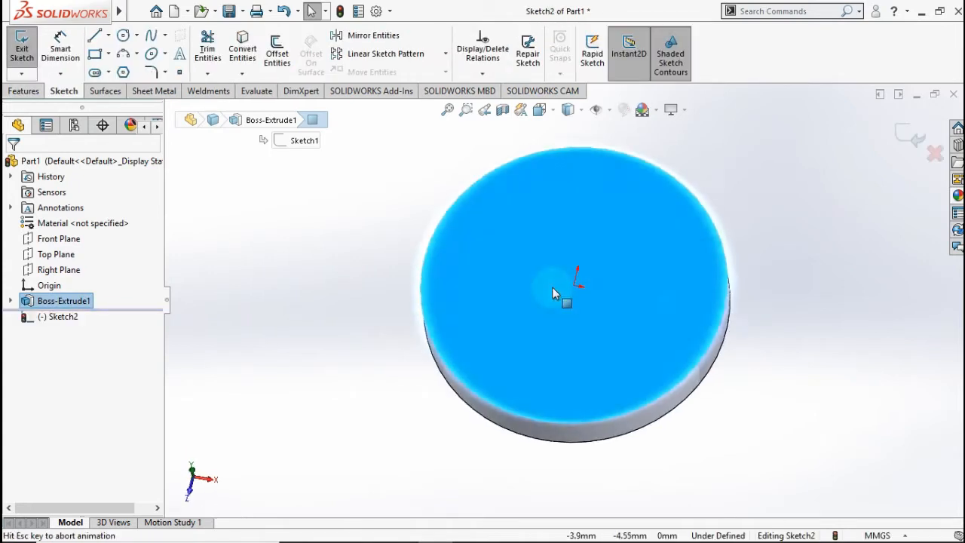
pyautogui.click(109, 58)
pyautogui.click(109, 91)
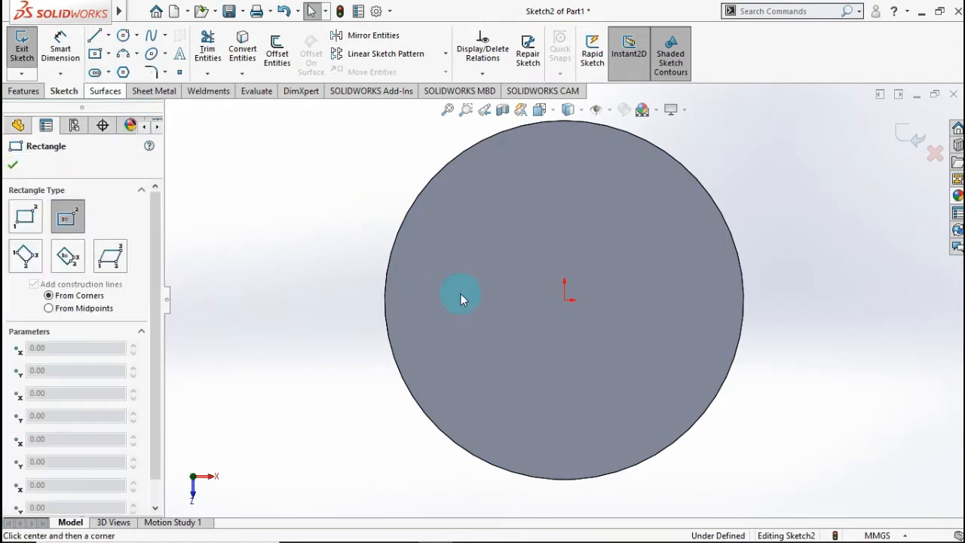
pyautogui.click(564, 300)
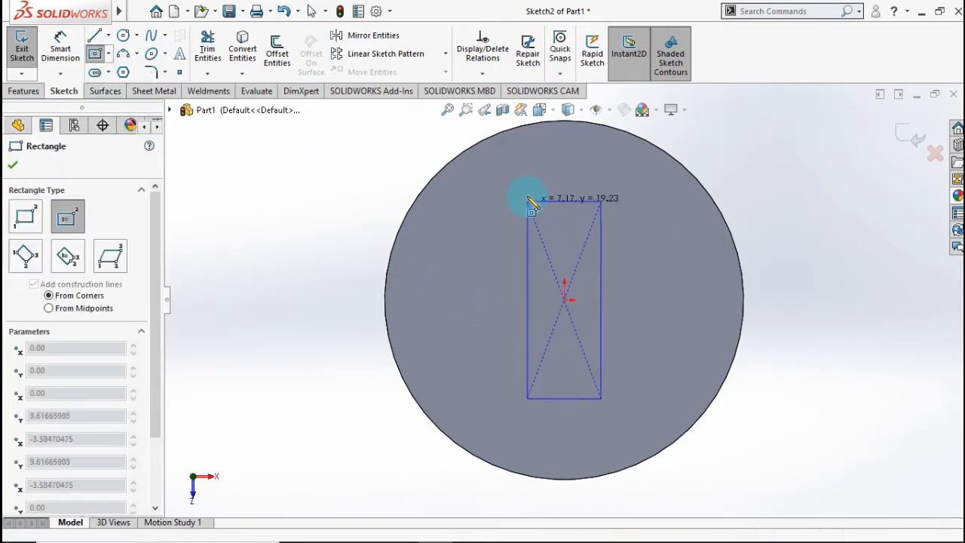
pyautogui.click(524, 164)
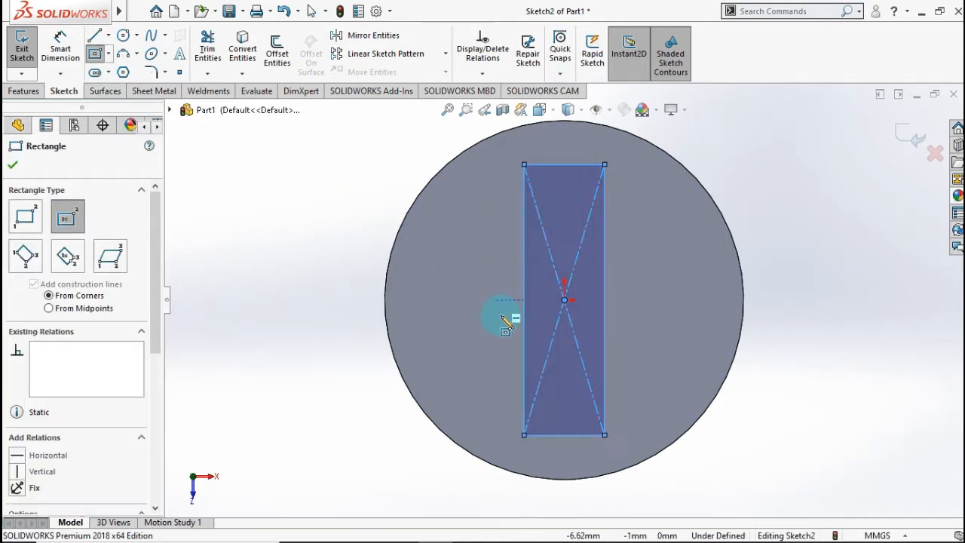
pyautogui.click(564, 300)
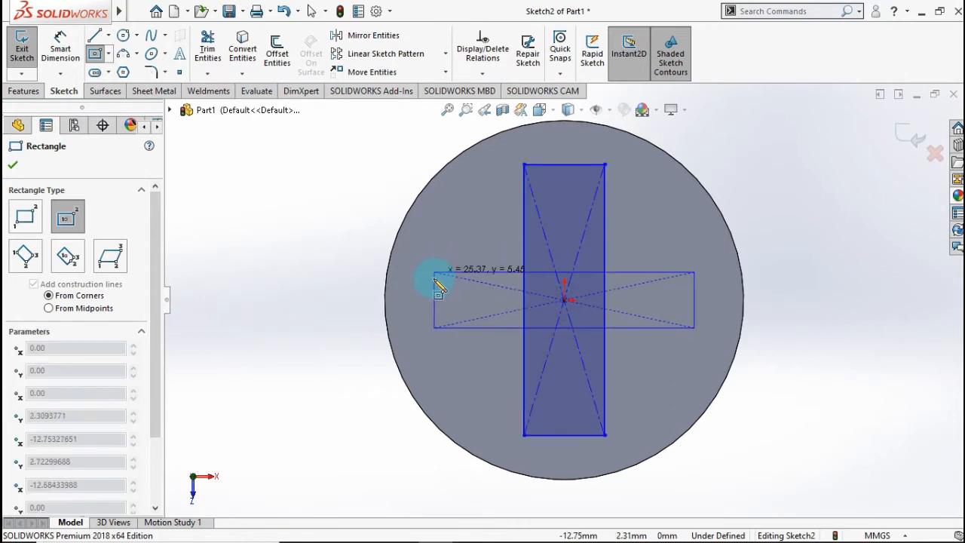
pyautogui.click(432, 273)
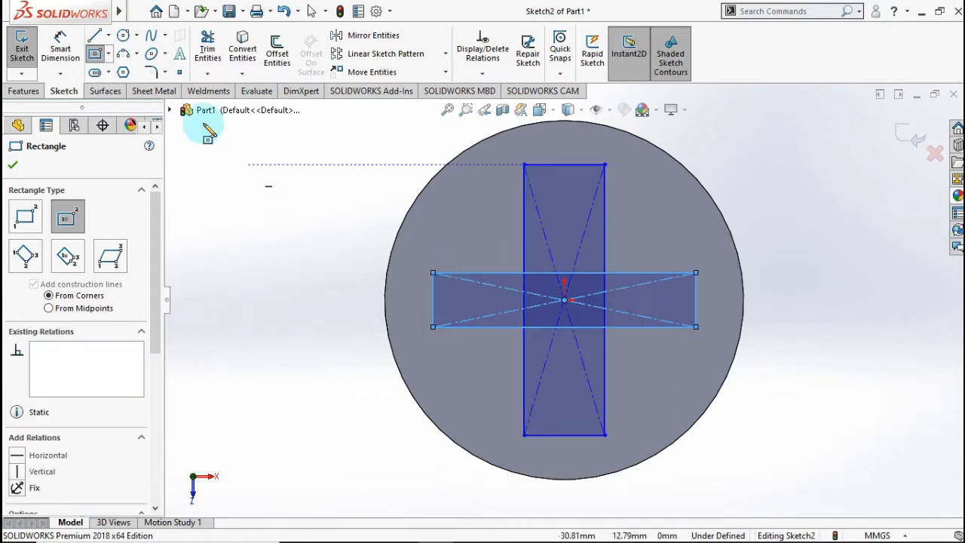
# Dimension the short upper edge of the upright rectangle and set its width to 5 mm.
pyautogui.click(64, 45)
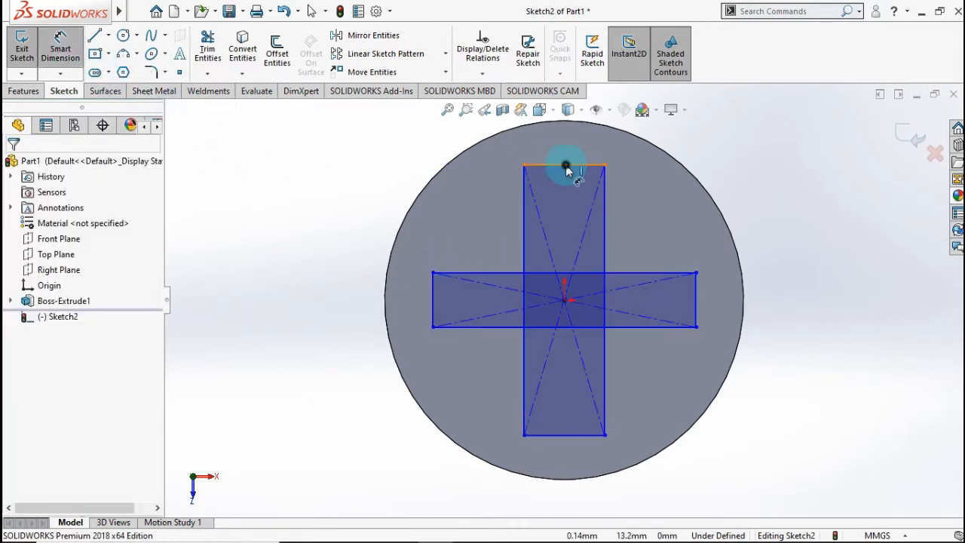
pyautogui.click(569, 164)
pyautogui.scroll(3, 566, 155)
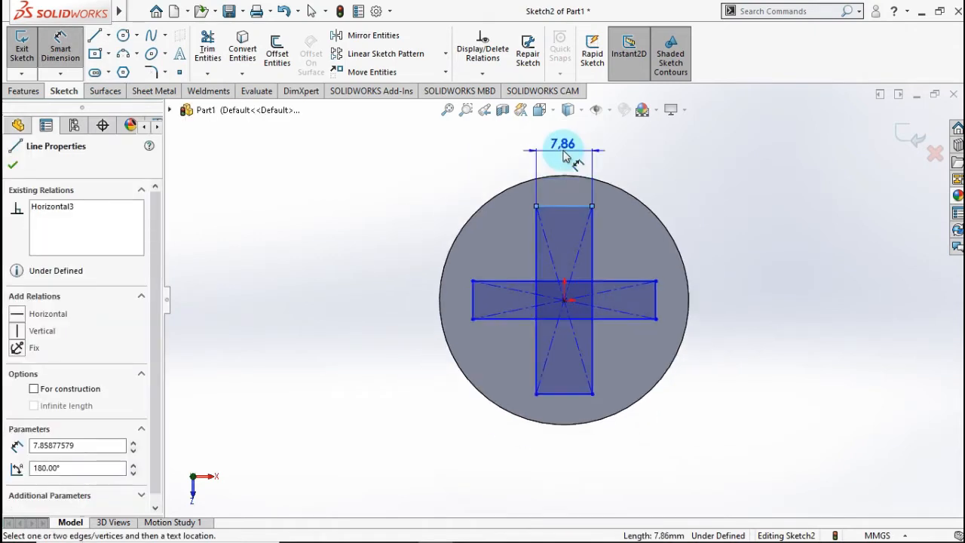
pyautogui.click(564, 150)
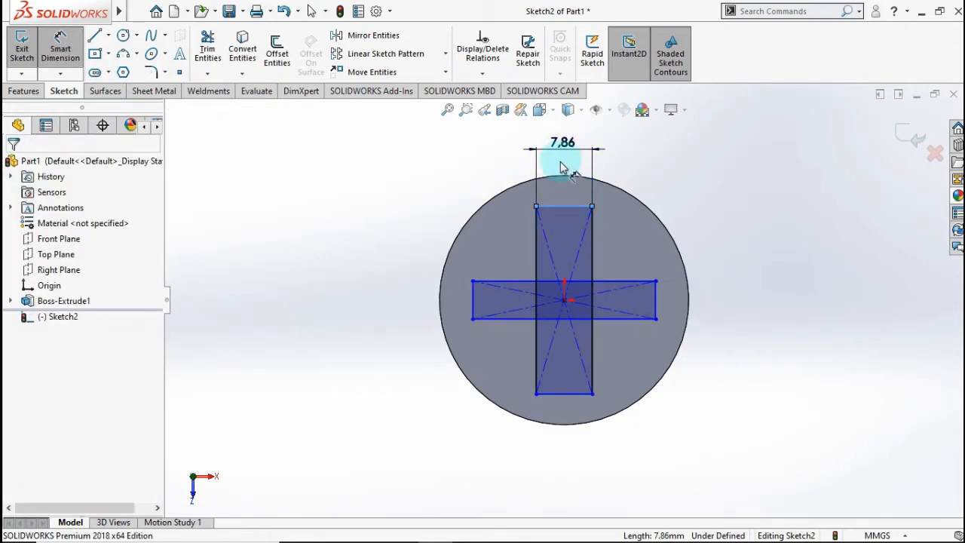
pyautogui.doubleClick(561, 163)
pyautogui.write('5')
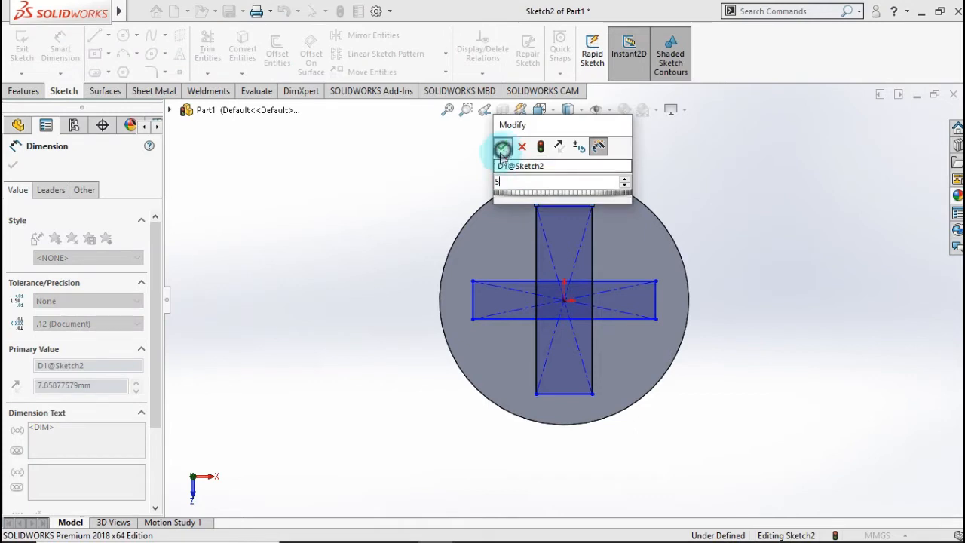
pyautogui.click(502, 149)
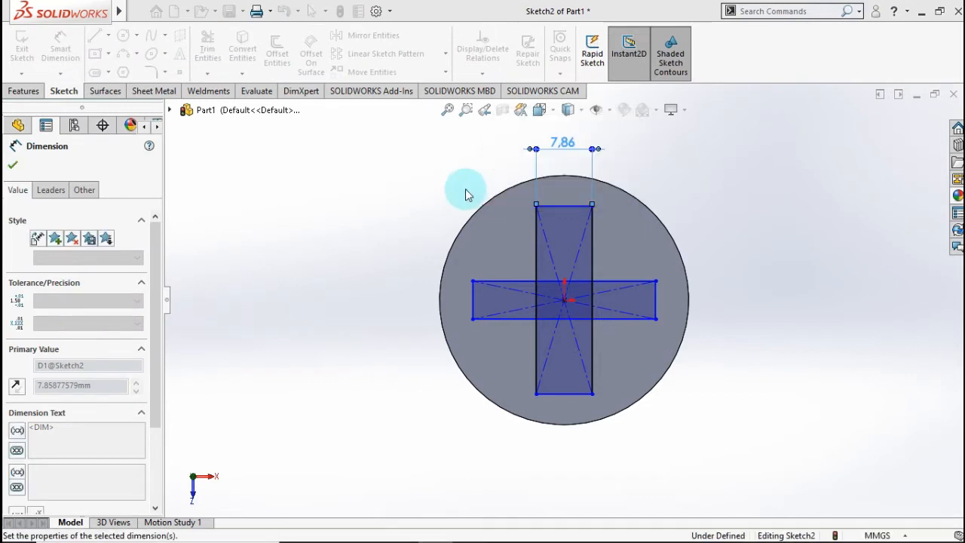
# Dimension the short end edge of the horizontal rectangle and set its width to 5 mm.
pyautogui.click(471, 300)
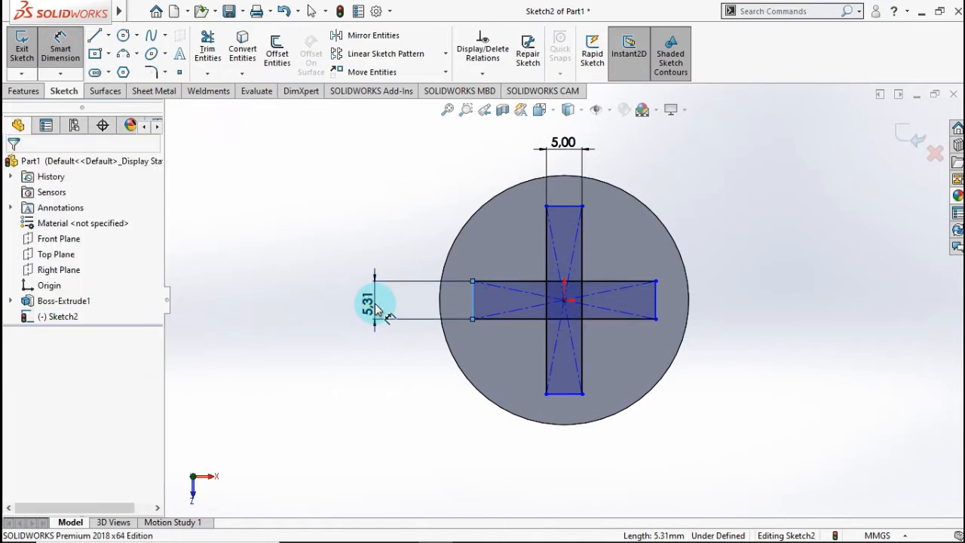
pyautogui.click(373, 302)
pyautogui.write('5')
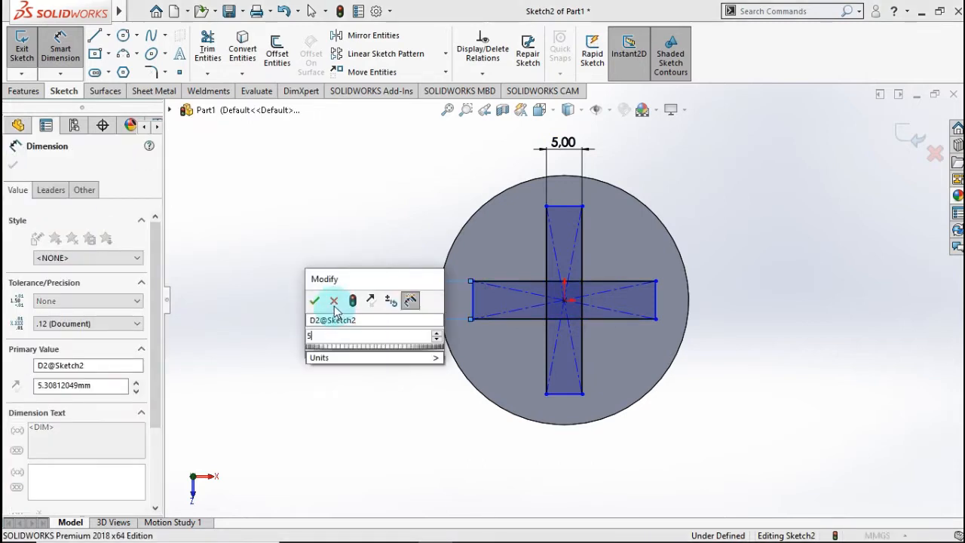
pyautogui.click(315, 301)
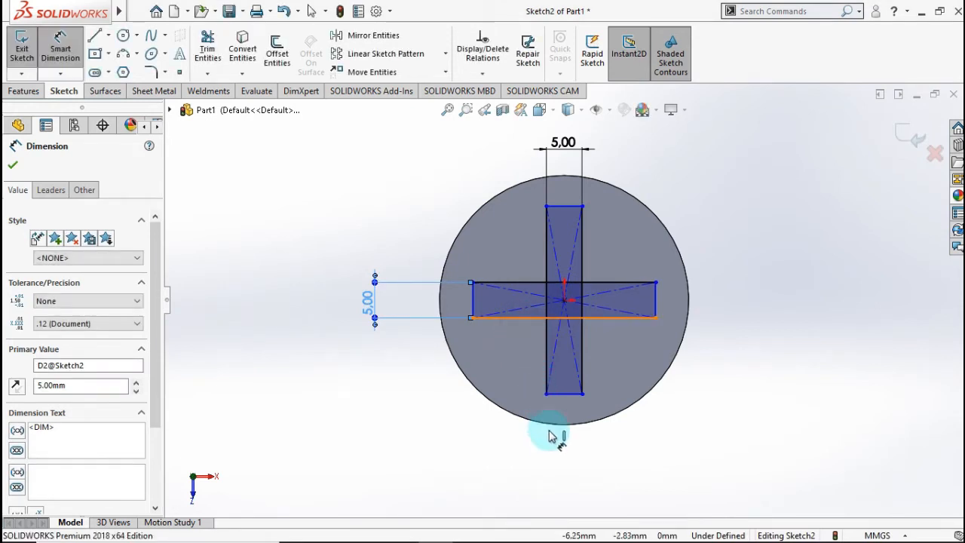
# Dimension the long edge of the horizontal rectangle and set its length to 30 mm.
pyautogui.click(559, 461)
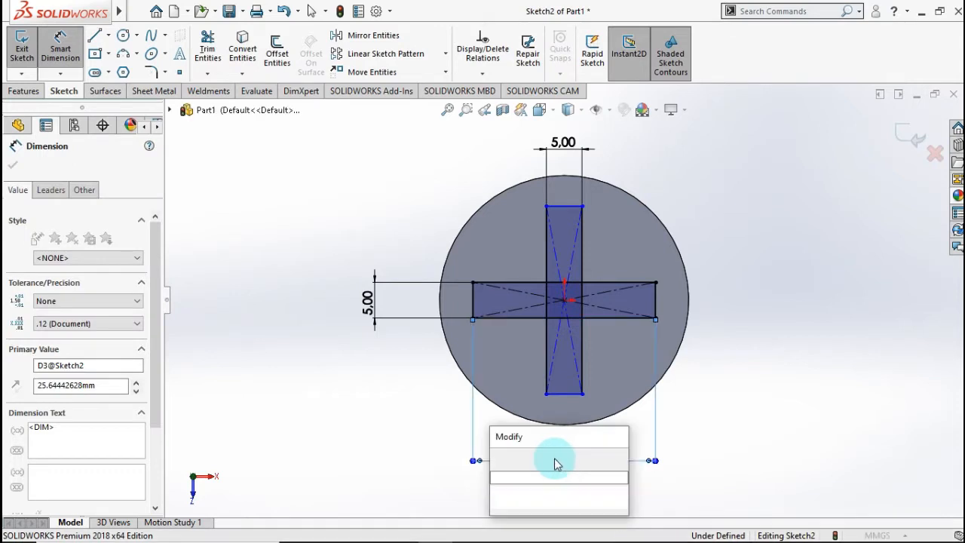
pyautogui.write('10')
pyautogui.click(554, 459)
pyautogui.press('BackSpace')
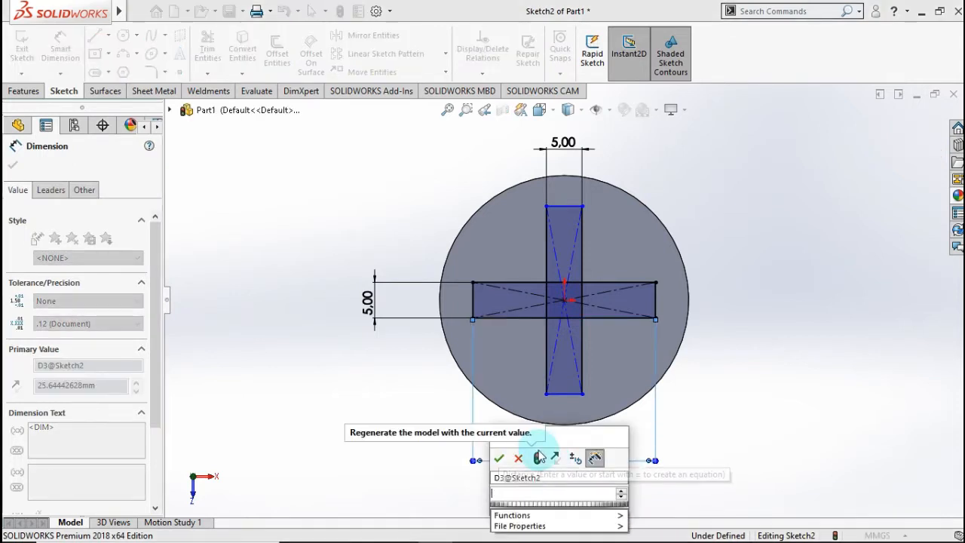
pyautogui.write('30')
pyautogui.click(499, 459)
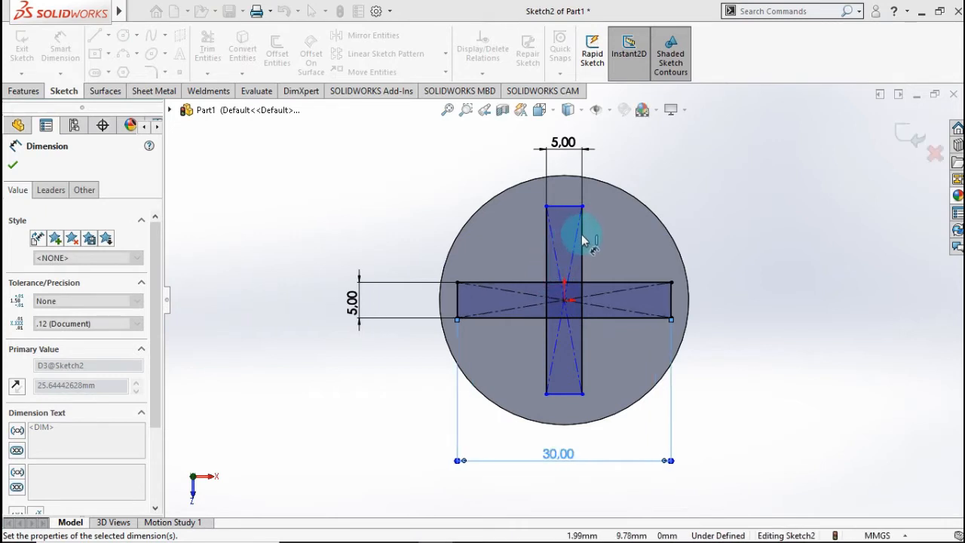
# Dimension the long edge of the upright rectangle and set its length to 30 mm.
pyautogui.click(660, 265)
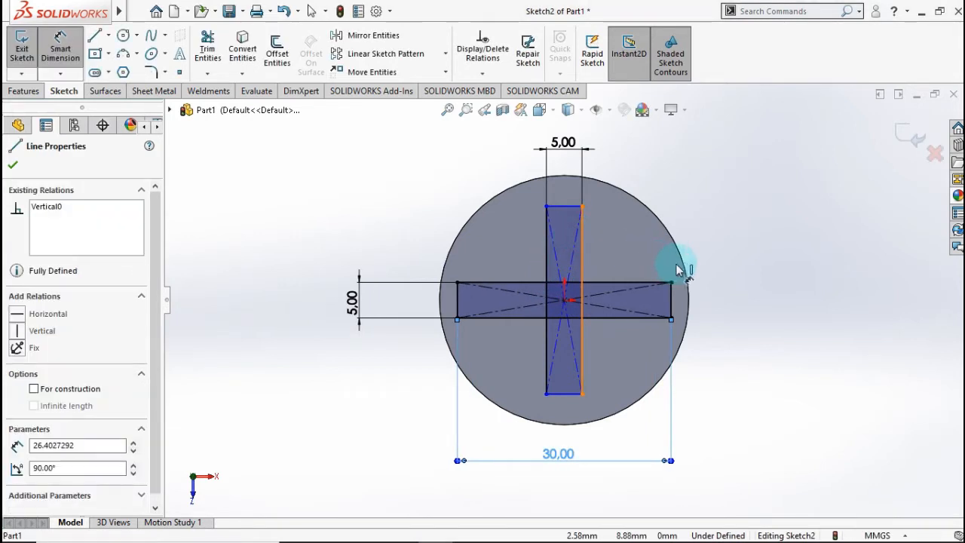
pyautogui.click(739, 305)
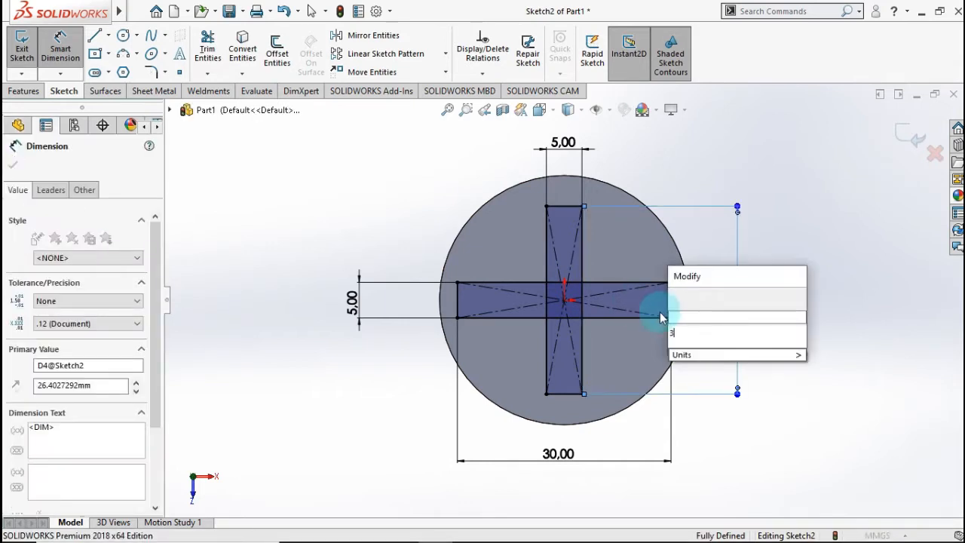
pyautogui.write('30')
pyautogui.click(676, 299)
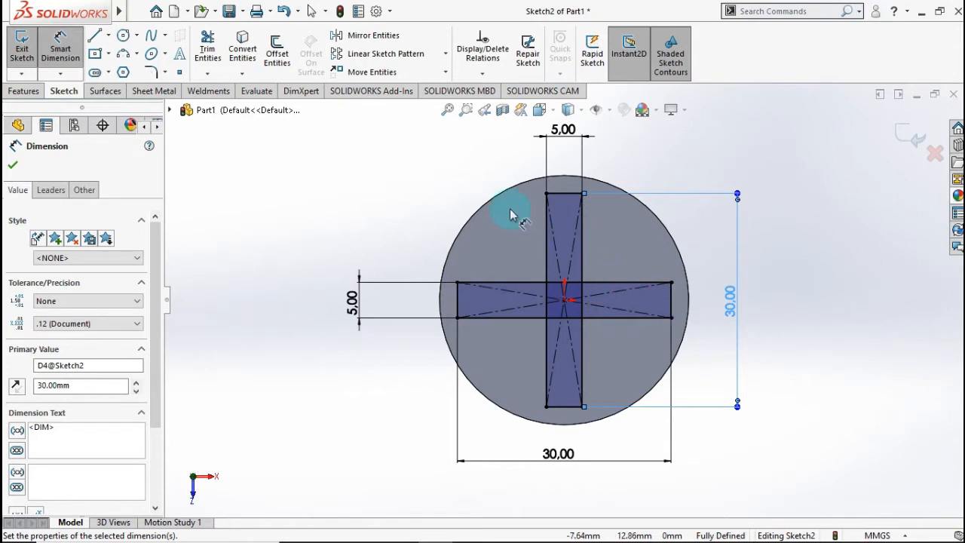
# Trim away the inner line segments where the two rectangles overlap, leaving a single closed cross outline.
pyautogui.click(208, 51)
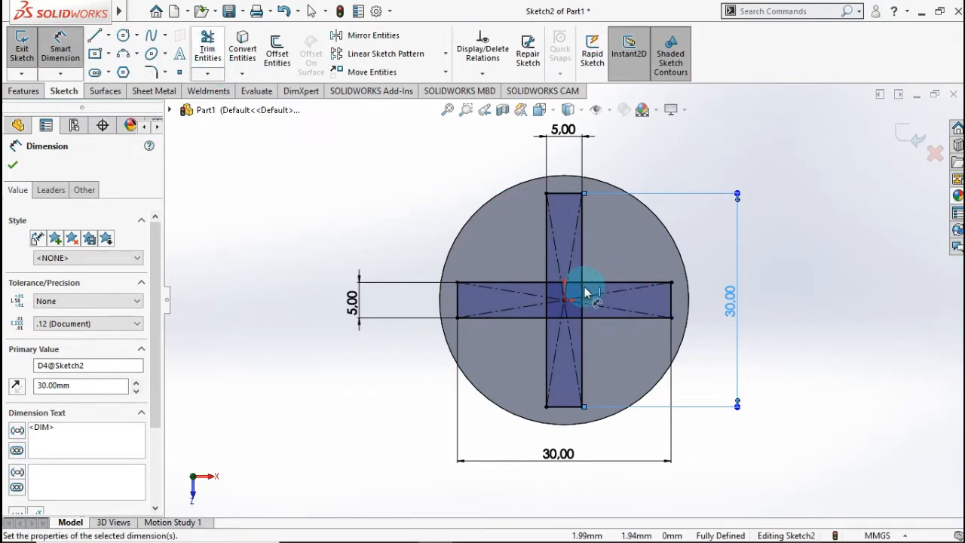
pyautogui.click(208, 47)
pyautogui.scroll(-6, 577, 274)
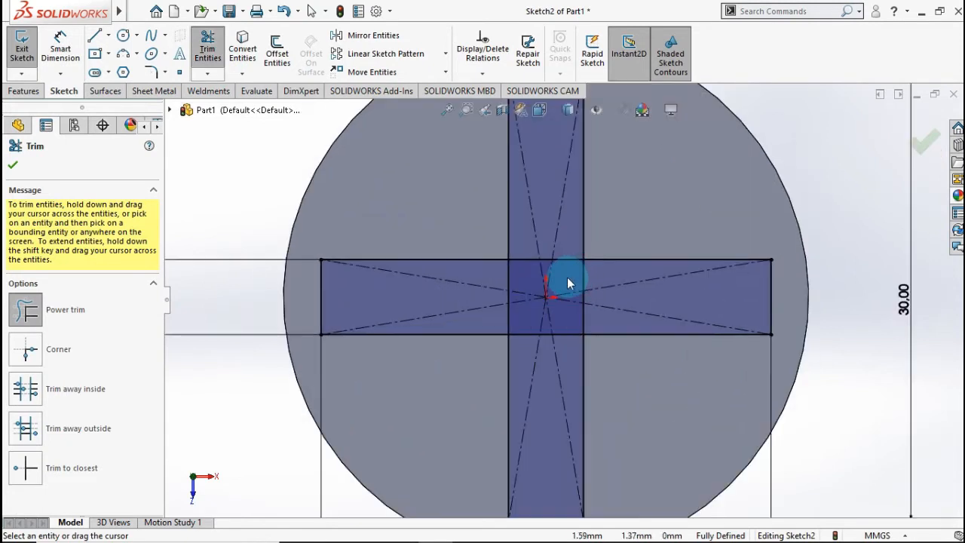
pyautogui.moveTo(565, 243); pyautogui.dragTo(604, 294)
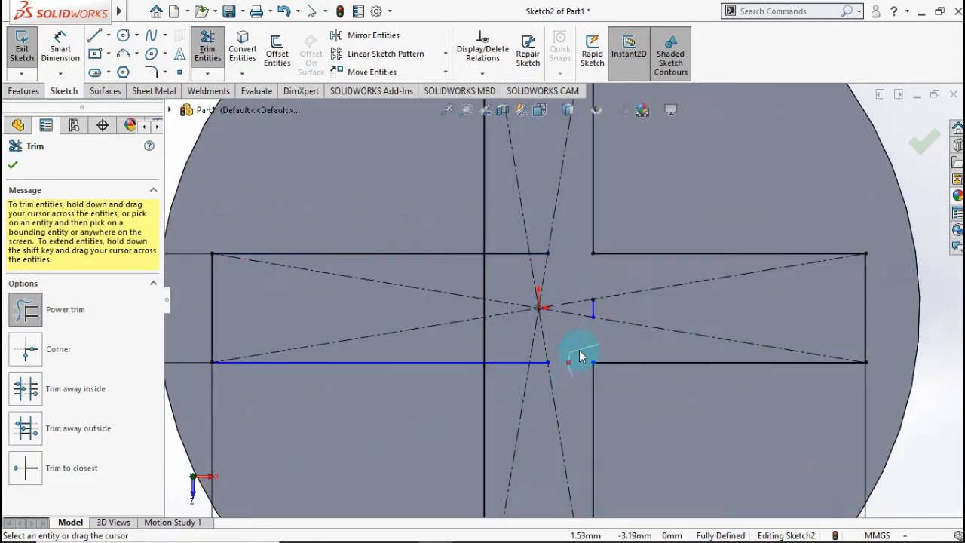
pyautogui.moveTo(579, 351); pyautogui.dragTo(612, 305)
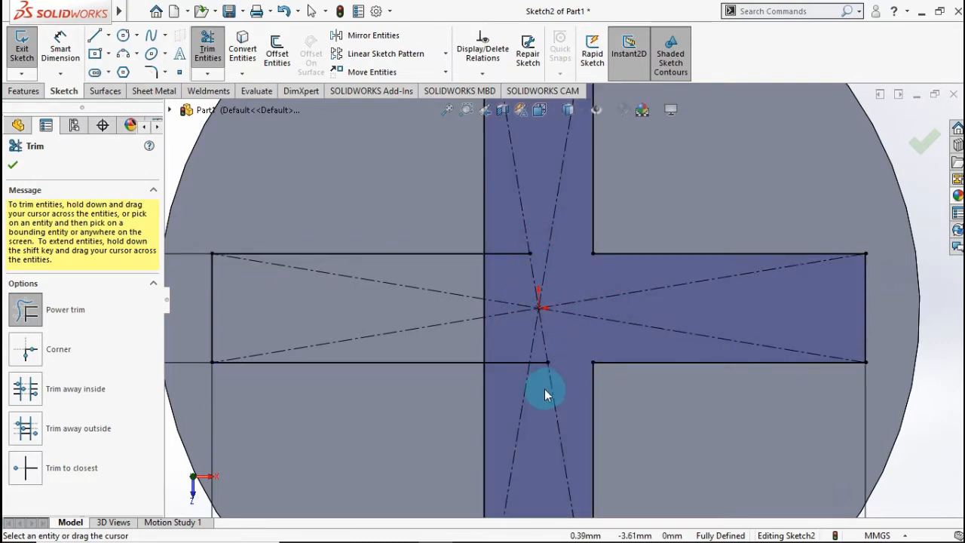
pyautogui.moveTo(540, 362)
pyautogui.mouseDown()
pyautogui.moveTo(504, 382)
pyautogui.moveTo(493, 343)
pyautogui.moveTo(472, 342)
pyautogui.moveTo(503, 281)
pyautogui.moveTo(505, 242)
pyautogui.mouseUp()
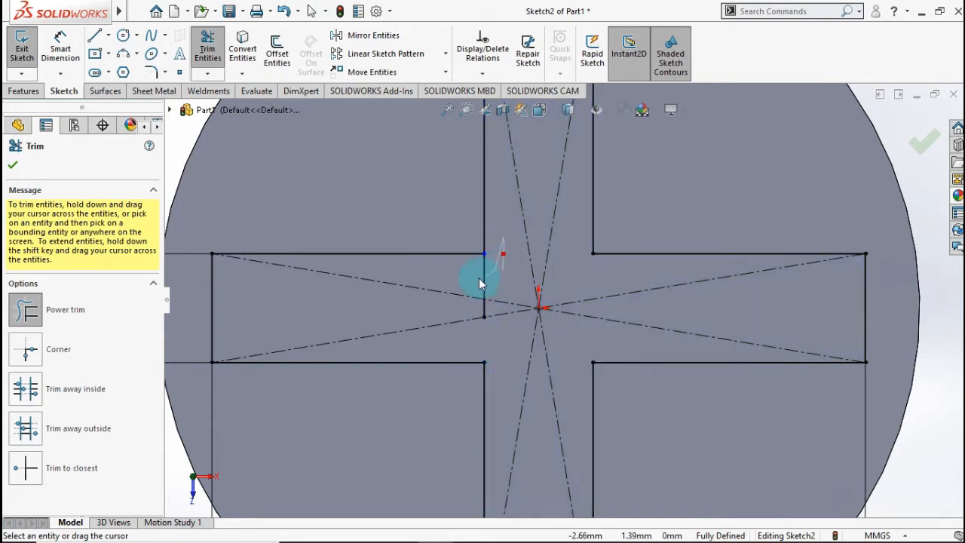
pyautogui.moveTo(465, 306); pyautogui.dragTo(465, 312)
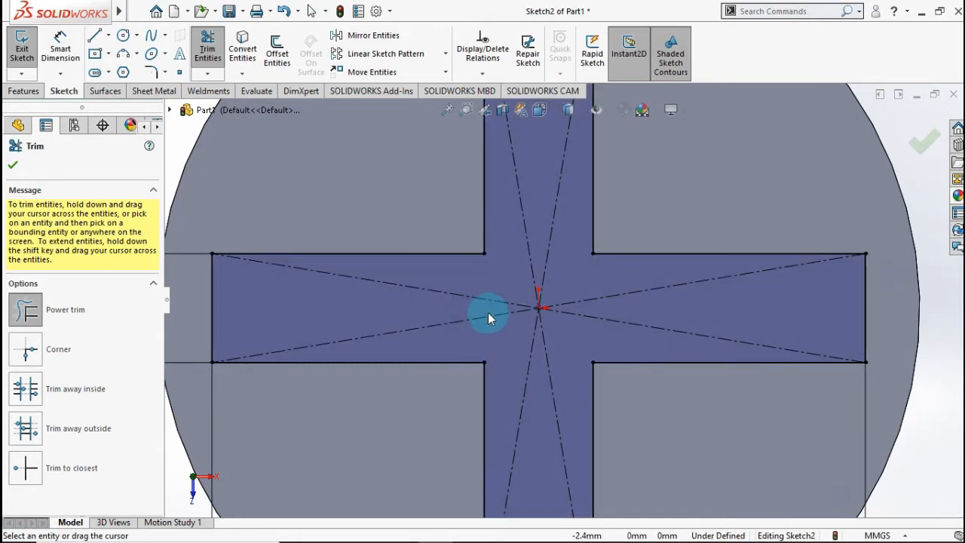
pyautogui.press('f')
pyautogui.click(911, 147)
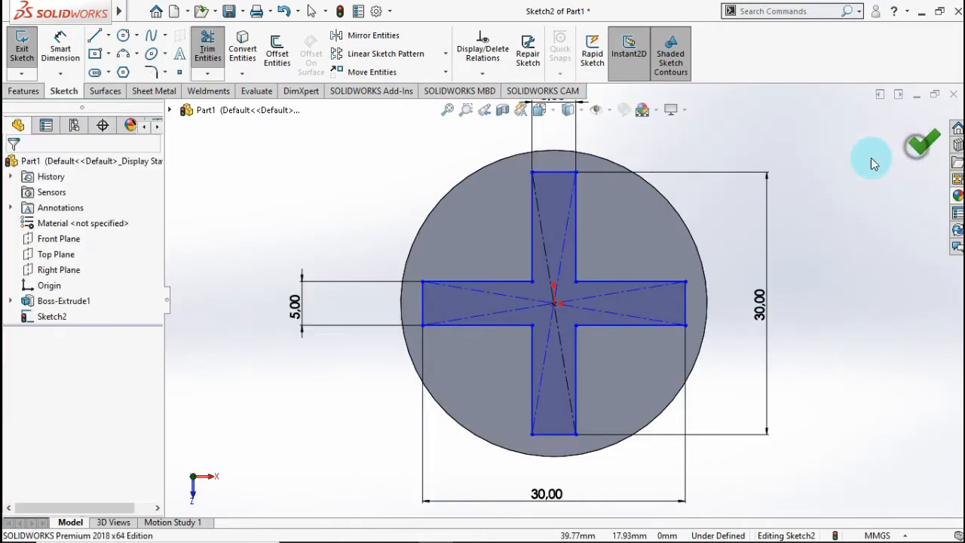
# Cut-extrude the cross profile into the disc to a blind depth of 3 mm.
pyautogui.click(20, 94)
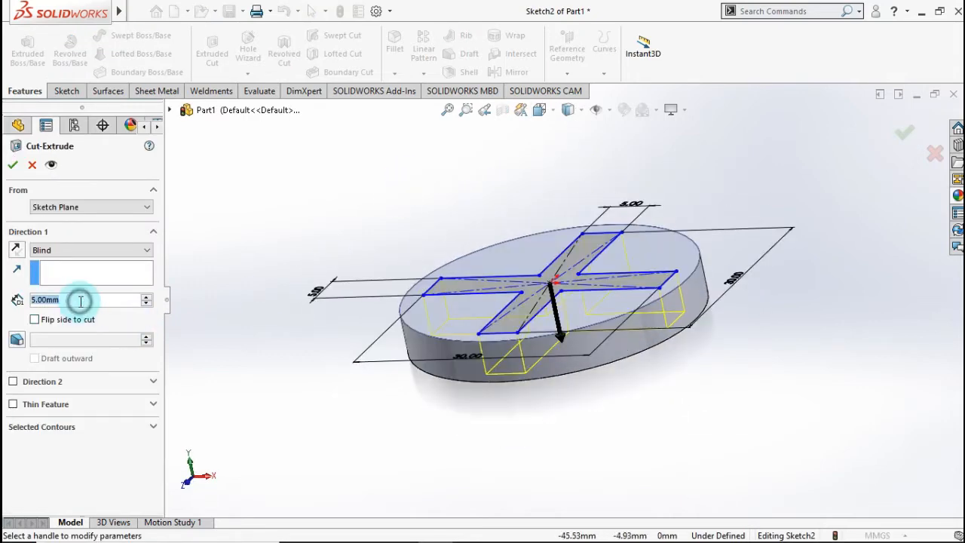
pyautogui.write('3')
pyautogui.press('Return')
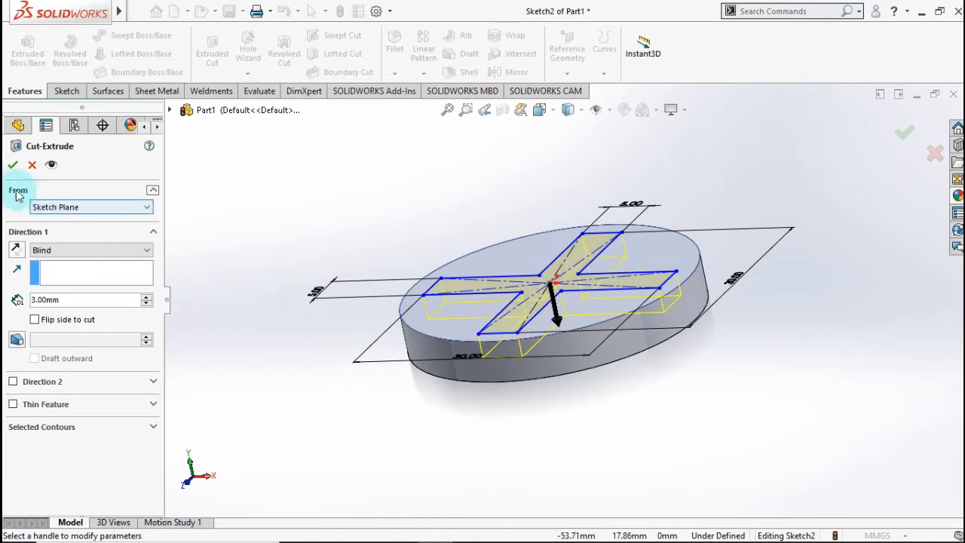
pyautogui.click(14, 164)
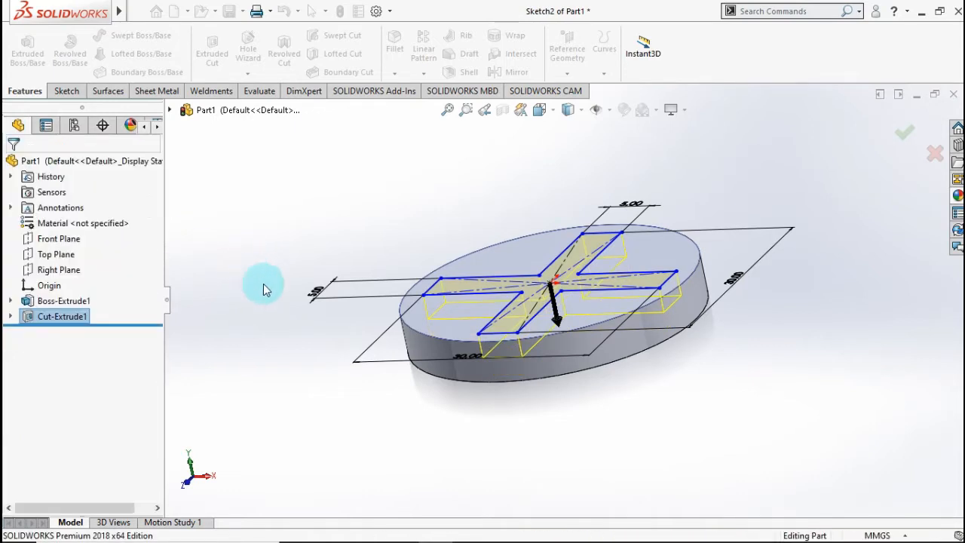
# Chamfer the upper circular edge of the disc with a 1 mm distance at 45 degrees.
pyautogui.moveTo(359, 293)
pyautogui.mouseDown(button='middle')
pyautogui.moveTo(360, 302)
pyautogui.moveTo(377, 280)
pyautogui.moveTo(349, 248)
pyautogui.moveTo(345, 275)
pyautogui.moveTo(360, 278)
pyautogui.mouseUp(button='middle')
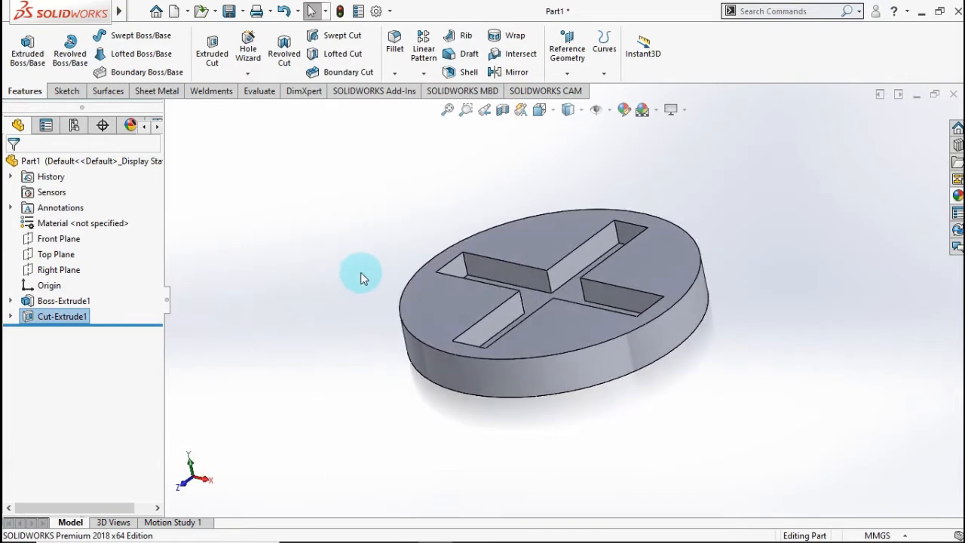
pyautogui.click(394, 74)
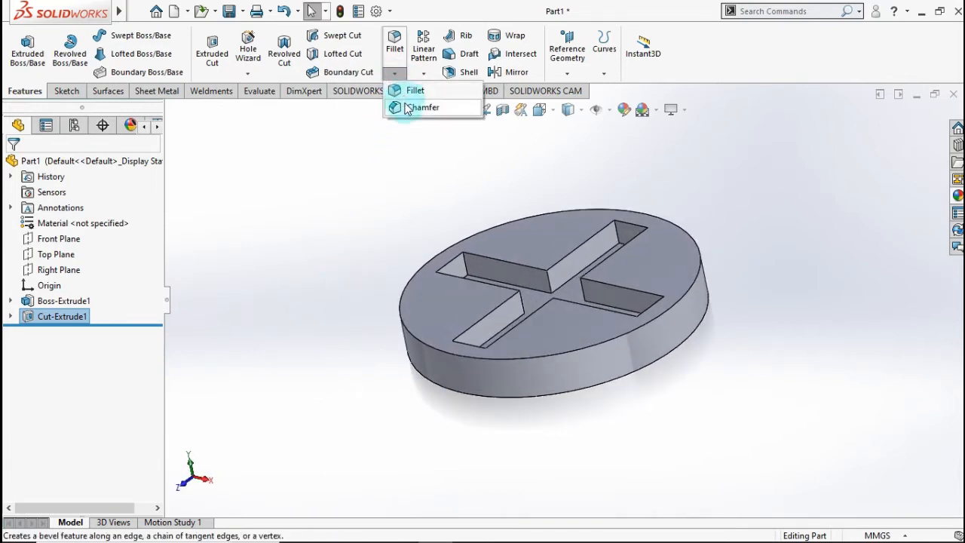
pyautogui.click(405, 105)
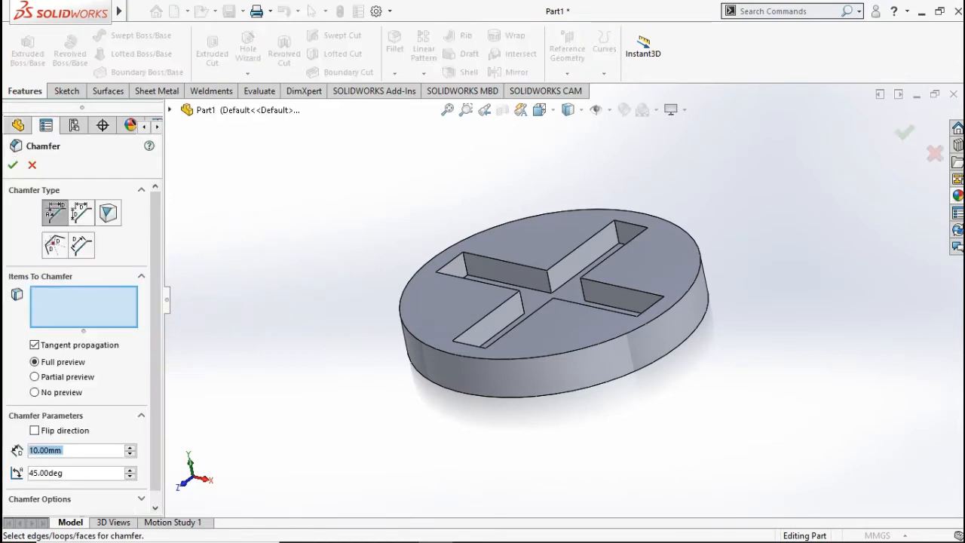
pyautogui.write('1')
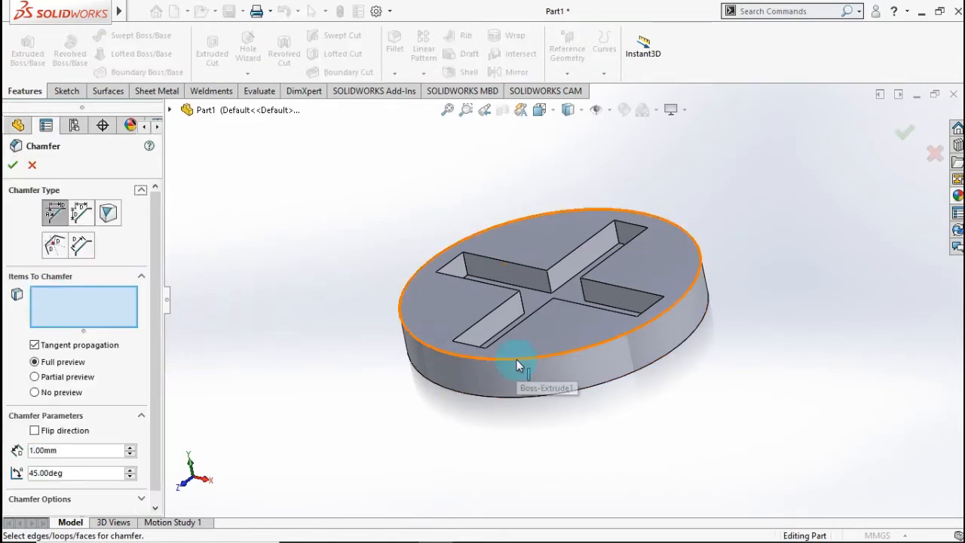
pyautogui.click(517, 360)
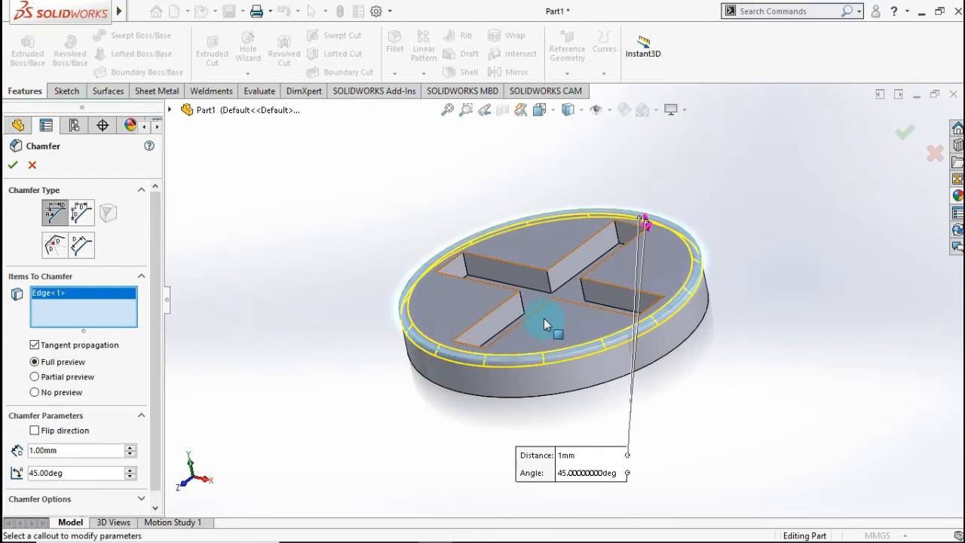
pyautogui.moveTo(543, 328); pyautogui.dragTo(546, 351, button='middle')
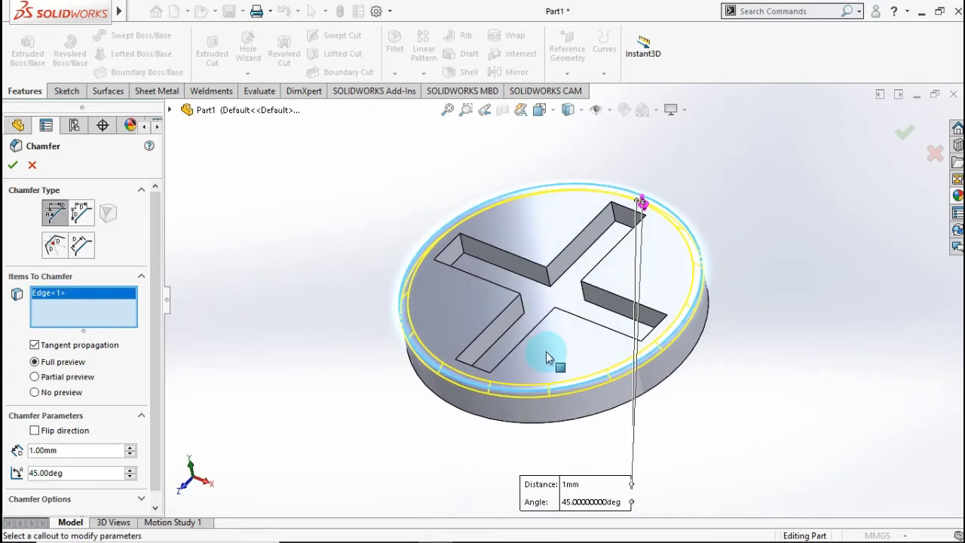
pyautogui.click(899, 133)
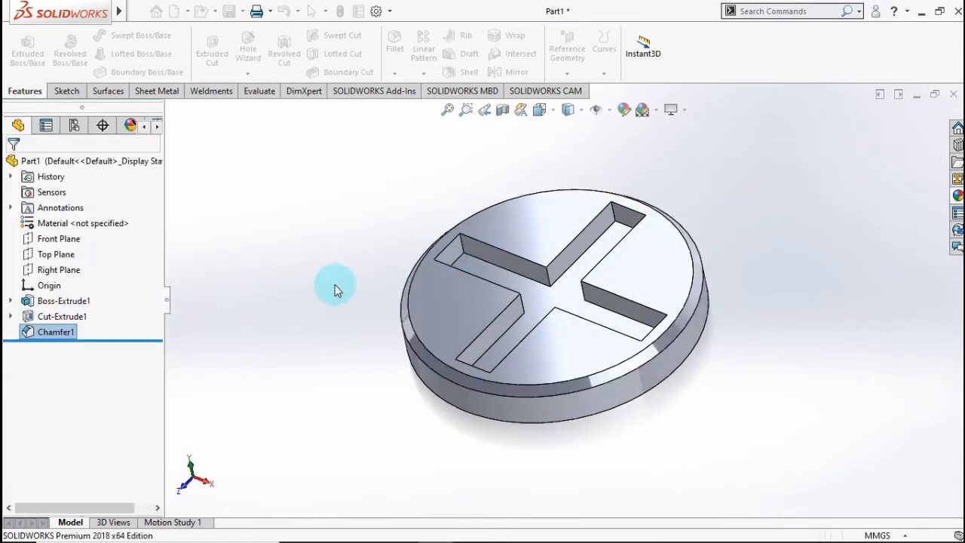
# Set the isometric view and apply a black colour to the whole base part.
pyautogui.moveTo(367, 254); pyautogui.dragTo(304, 292, button='middle')
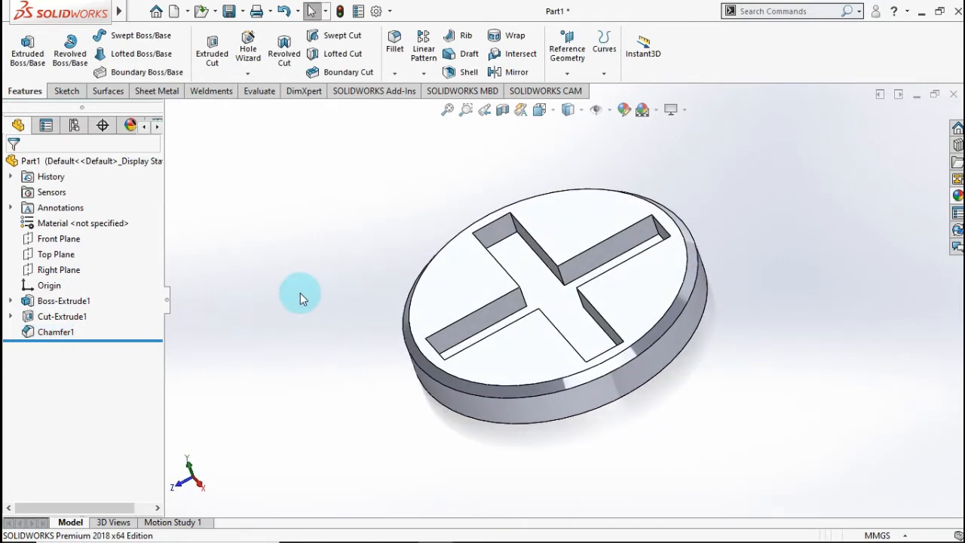
pyautogui.hotkey('ctrl', '7')
pyautogui.click(100, 162)
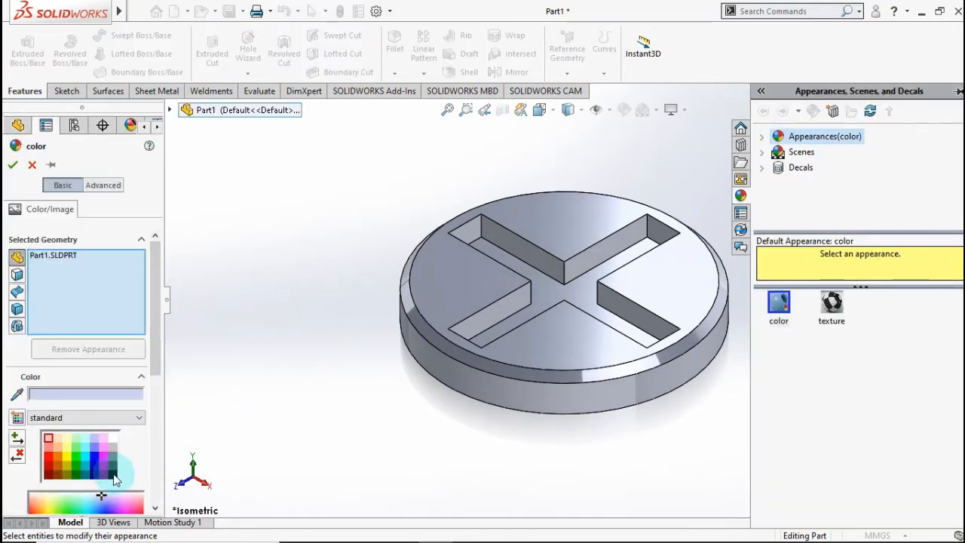
pyautogui.click(112, 474)
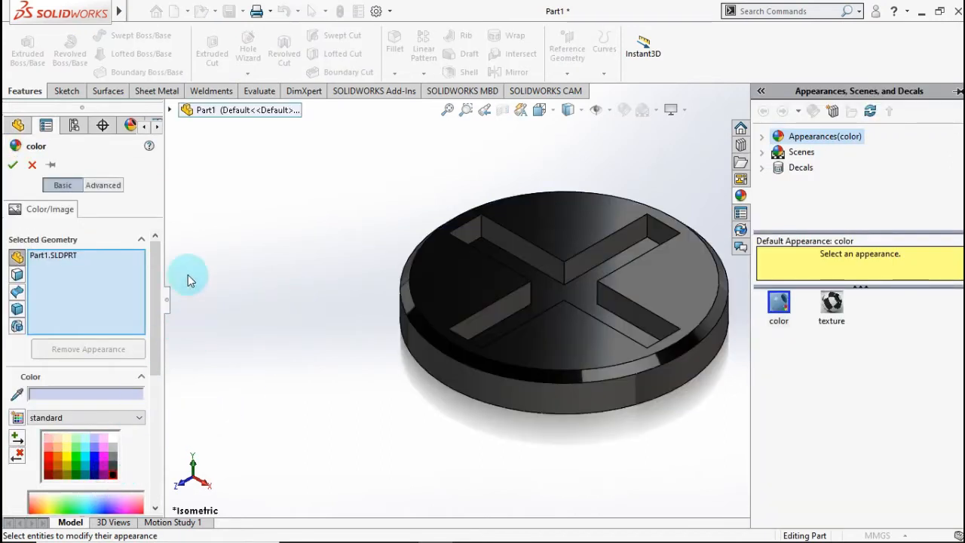
pyautogui.click(9, 165)
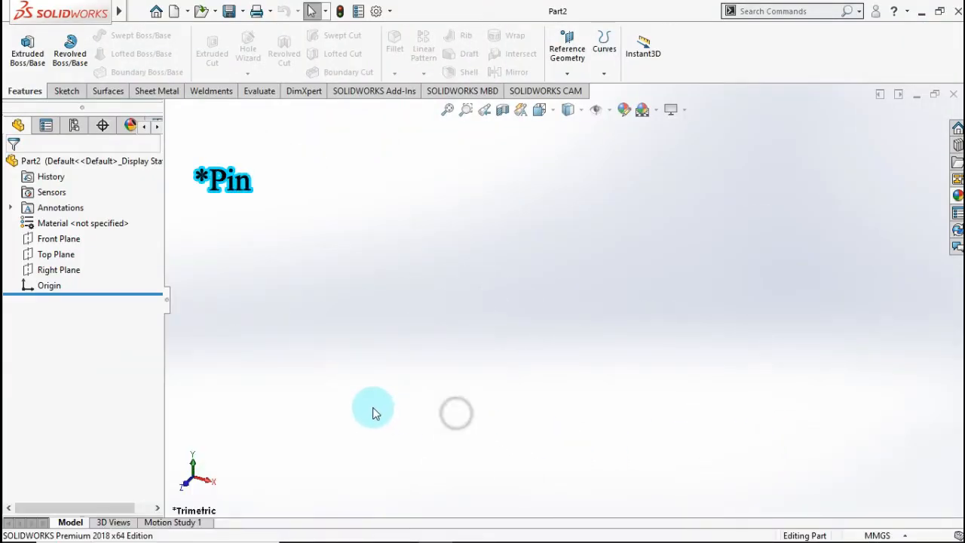
# Sketch a center rectangle about 49 mm high on the Top Plane of the pin part, centred on the origin.
pyautogui.click(72, 254)
pyautogui.click(80, 228)
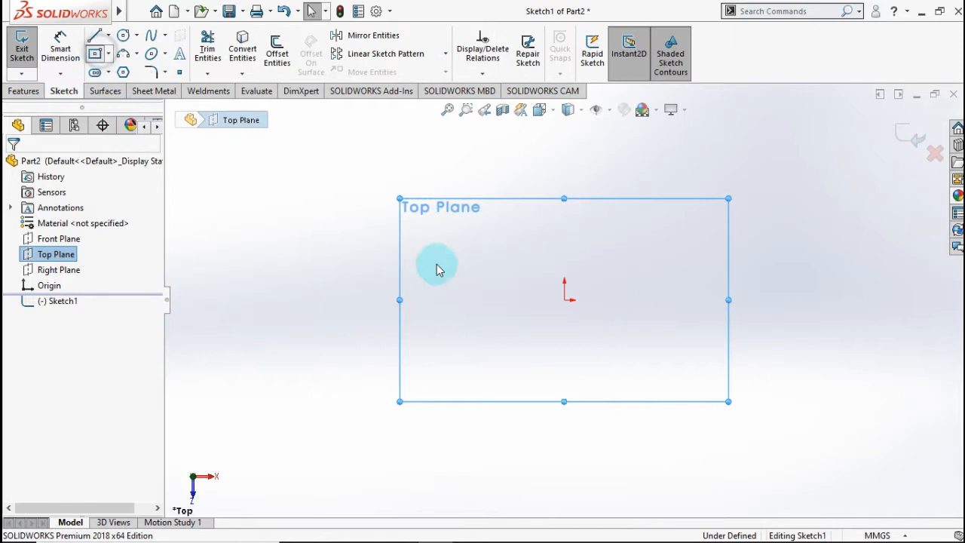
pyautogui.click(564, 300)
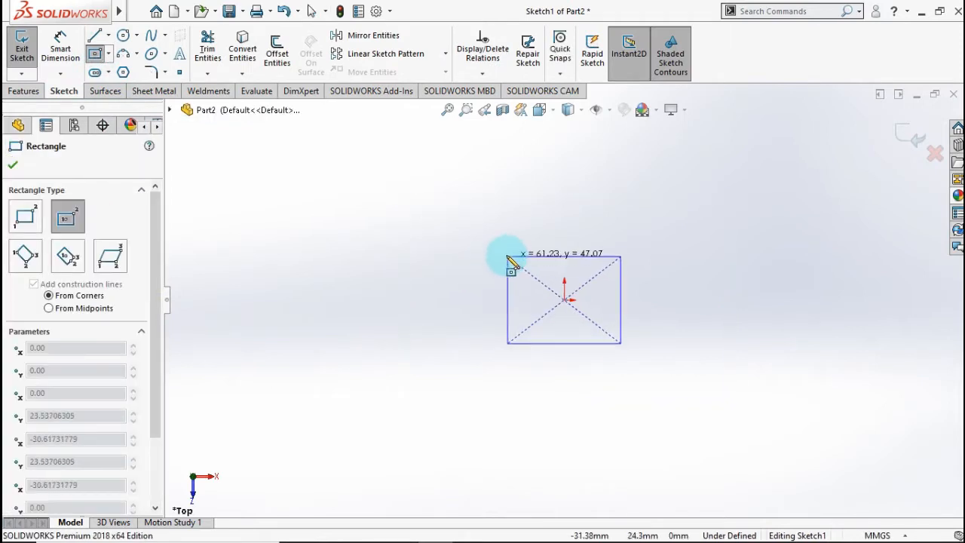
pyautogui.click(506, 255)
# Dimension the rectangle's left vertical edge and set its length to 5 mm.
pyautogui.click(73, 58)
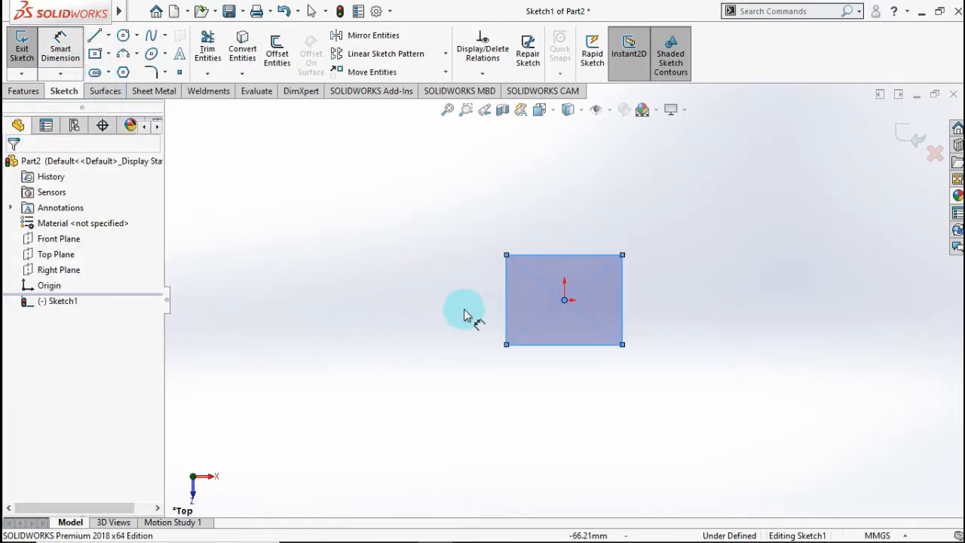
pyautogui.click(506, 299)
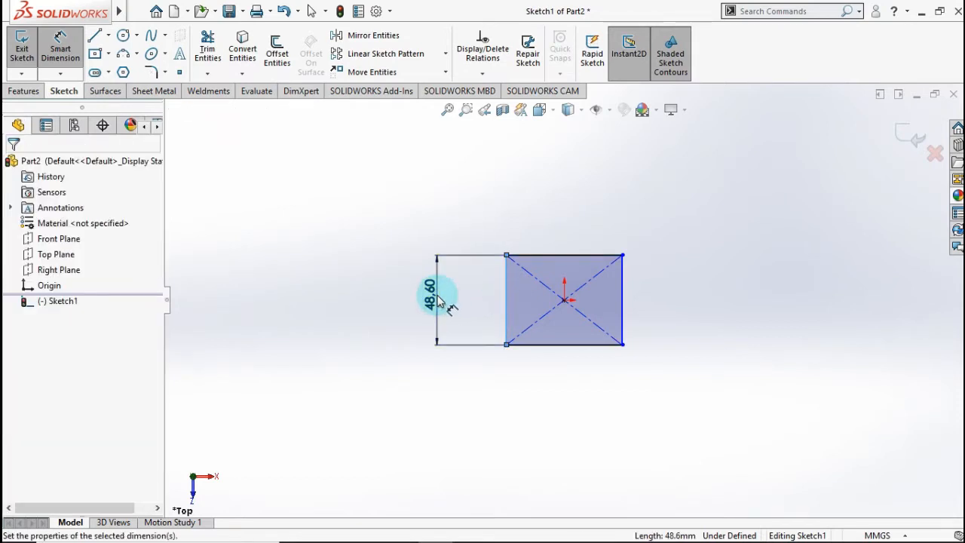
pyautogui.click(440, 299)
pyautogui.write('5')
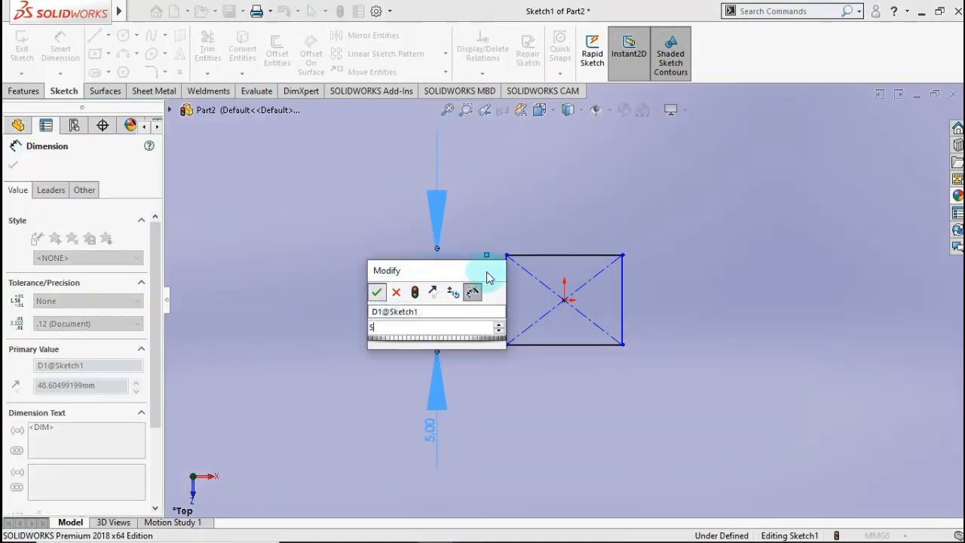
pyautogui.press('Return')
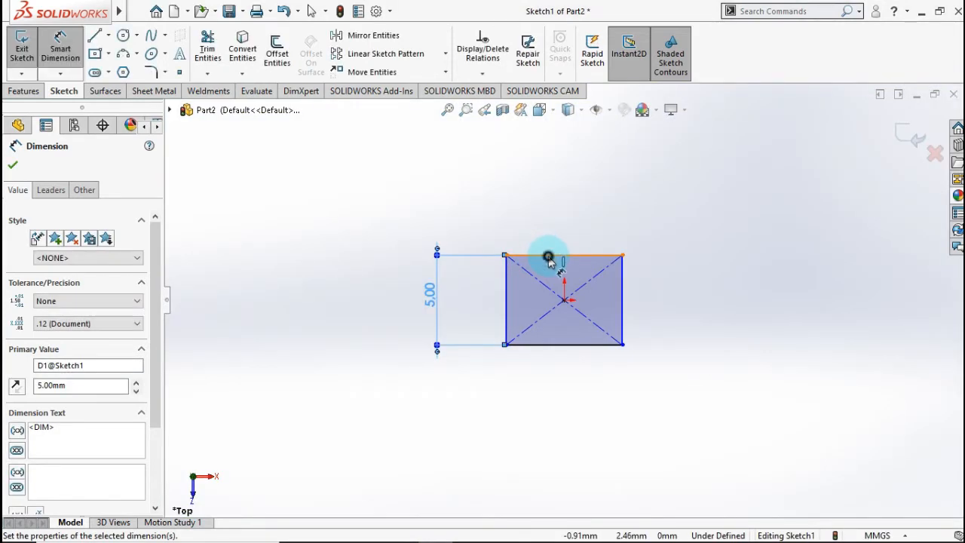
# Dimension the rectangle's upper edge and set its width to 5 mm.
pyautogui.click(550, 241)
pyautogui.click(556, 215)
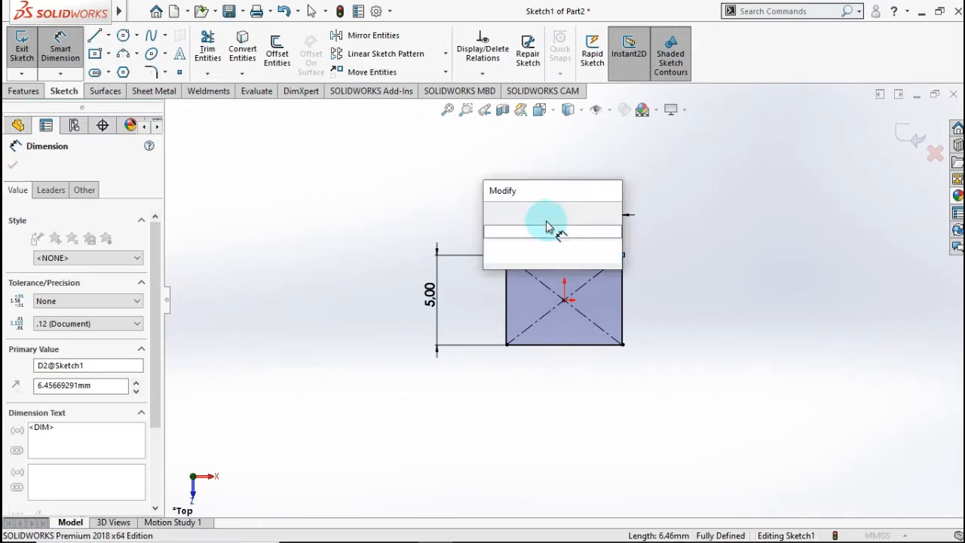
pyautogui.write('5')
pyautogui.click(496, 212)
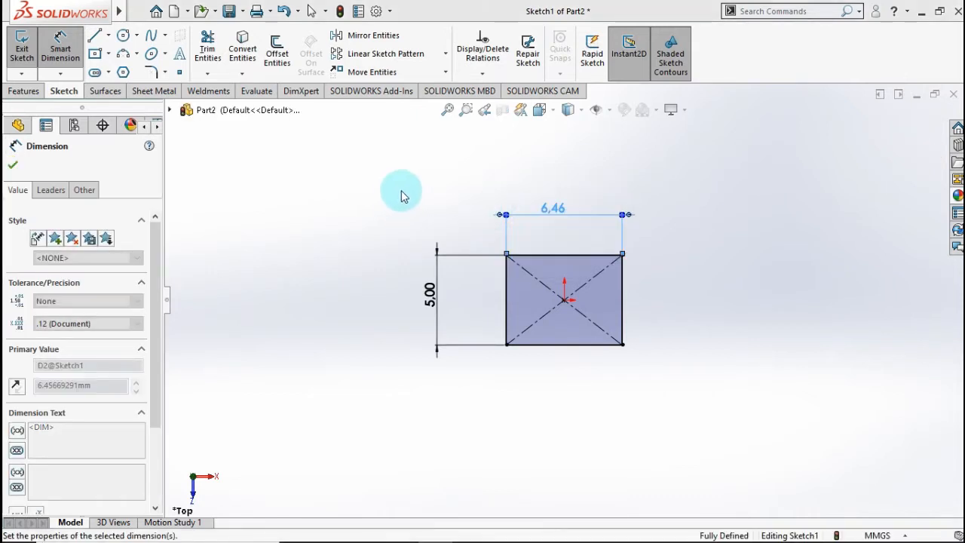
# Extrude the square profile upward as a blind boss 5 mm high.
pyautogui.click(34, 91)
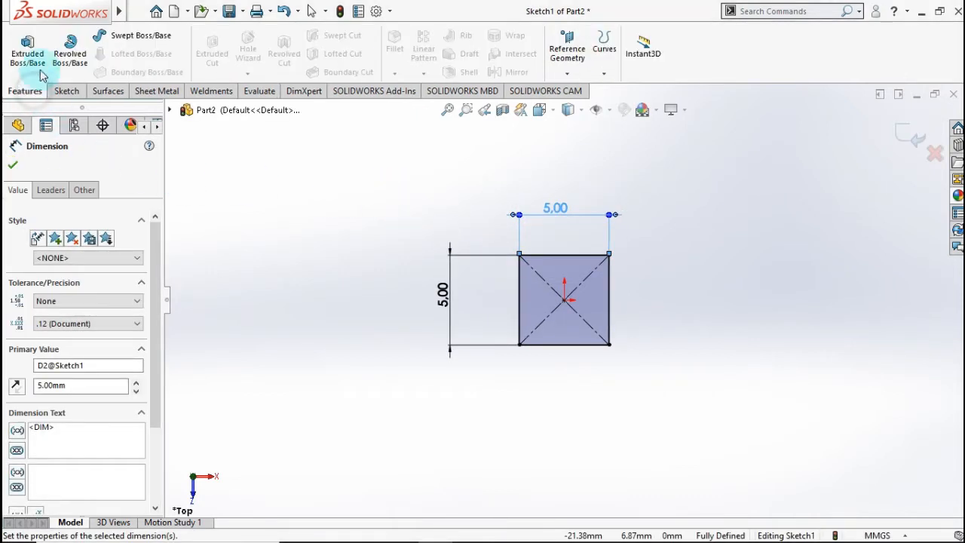
pyautogui.click(39, 59)
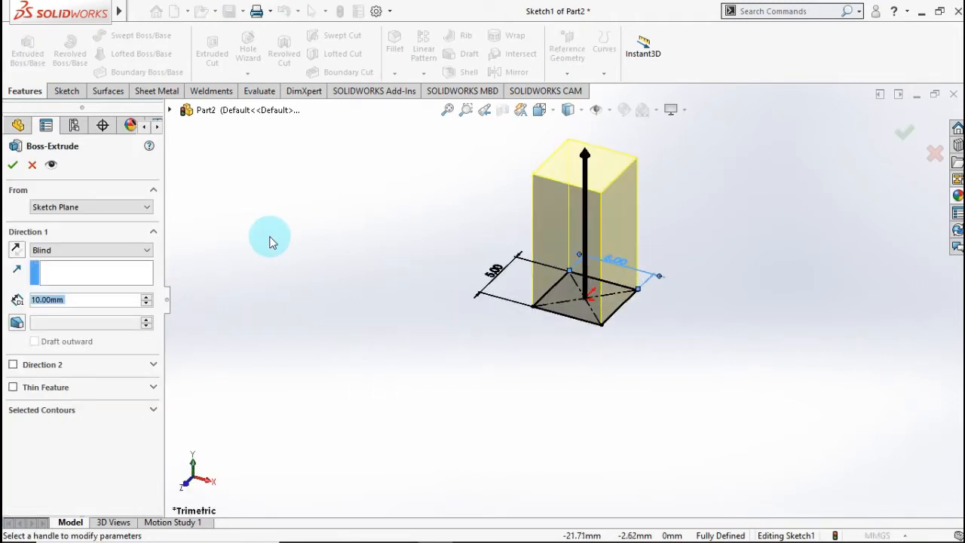
pyautogui.write('5')
pyautogui.press('Return')
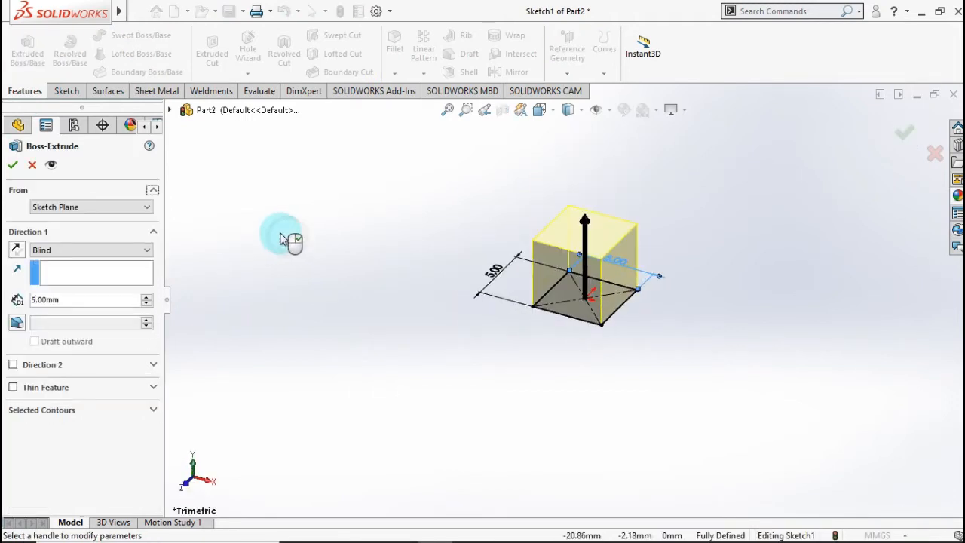
pyautogui.click(14, 167)
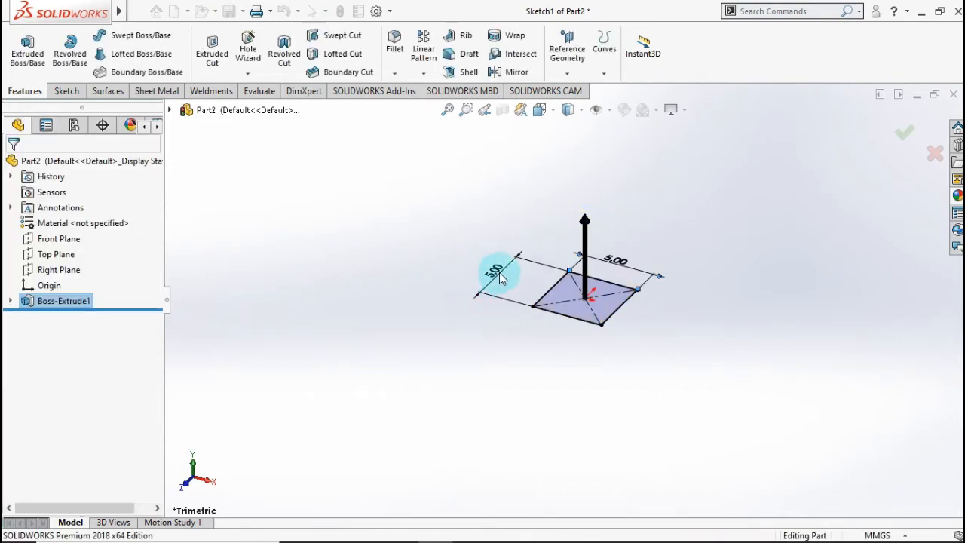
# Sketch a circle about 2.2 mm in diameter on the cube's top face, centred on the origin.
pyautogui.click(598, 244)
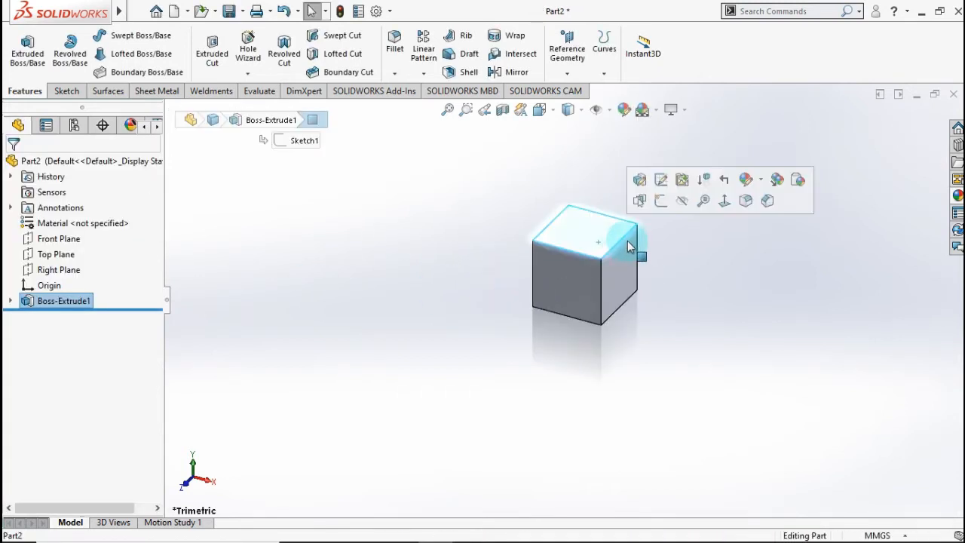
pyautogui.click(661, 202)
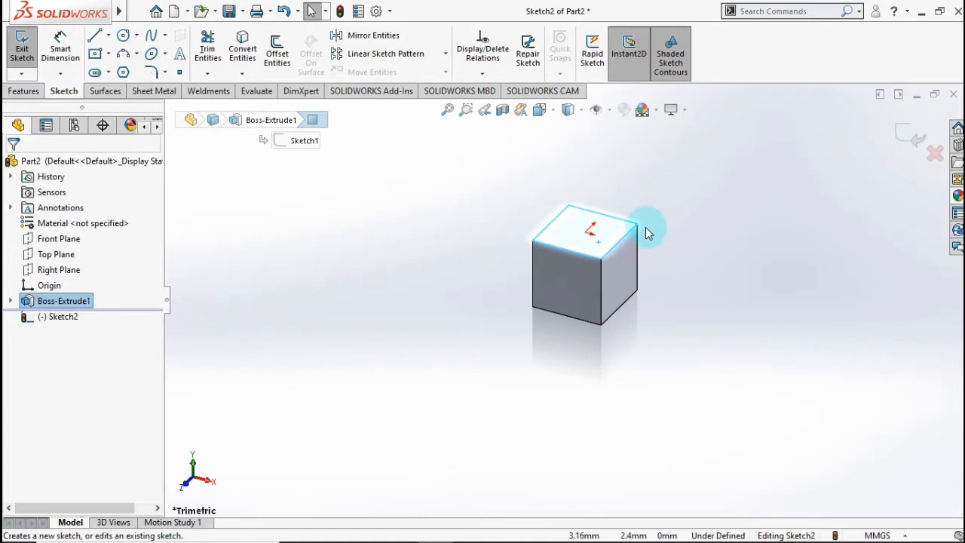
pyautogui.click(283, 151)
pyautogui.click(122, 36)
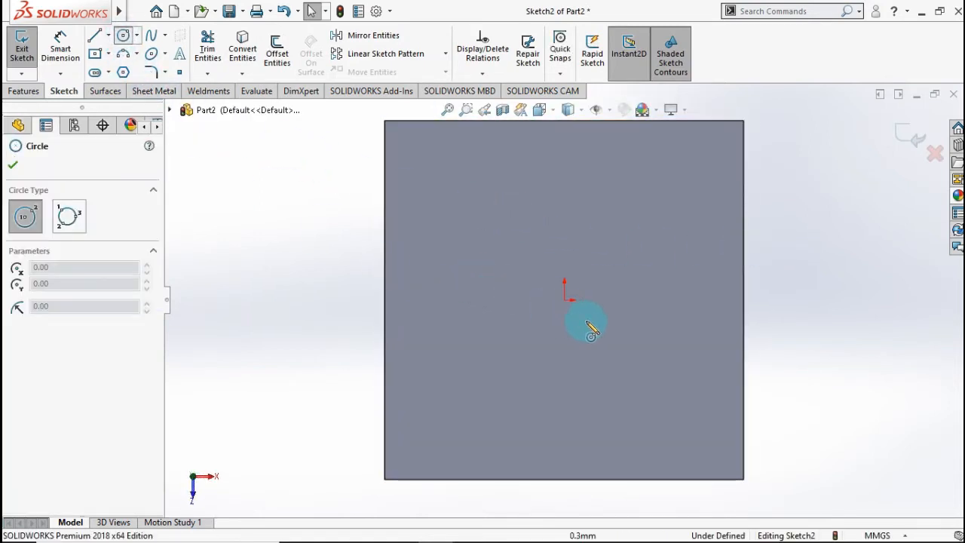
pyautogui.click(564, 300)
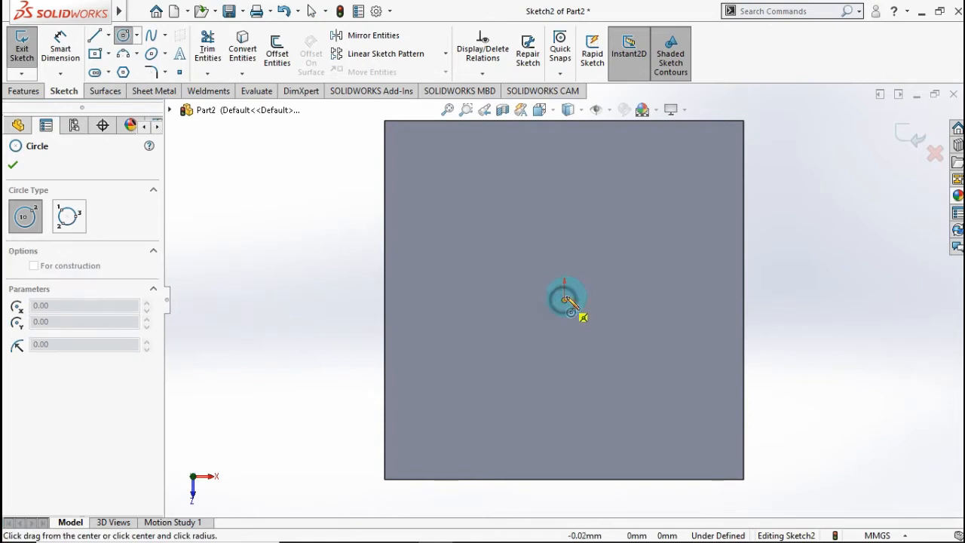
pyautogui.click(614, 234)
# Dimension the circle on the cube's top face and set its diameter to 3 mm.
pyautogui.click(61, 46)
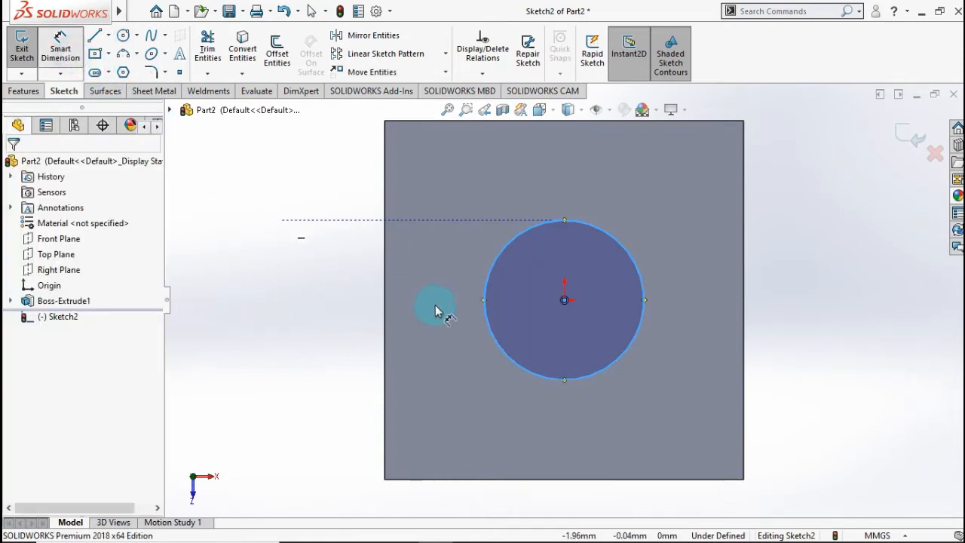
pyautogui.click(488, 272)
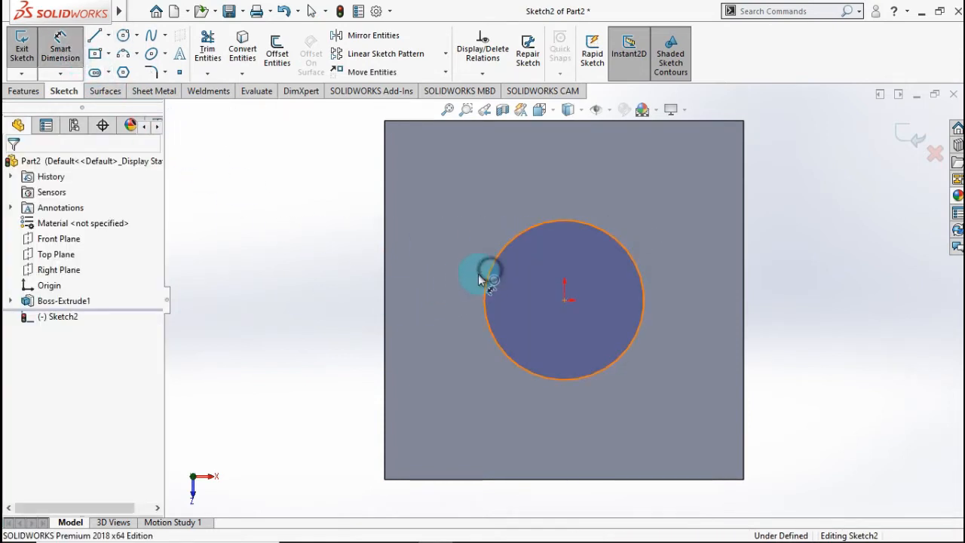
pyautogui.click(301, 302)
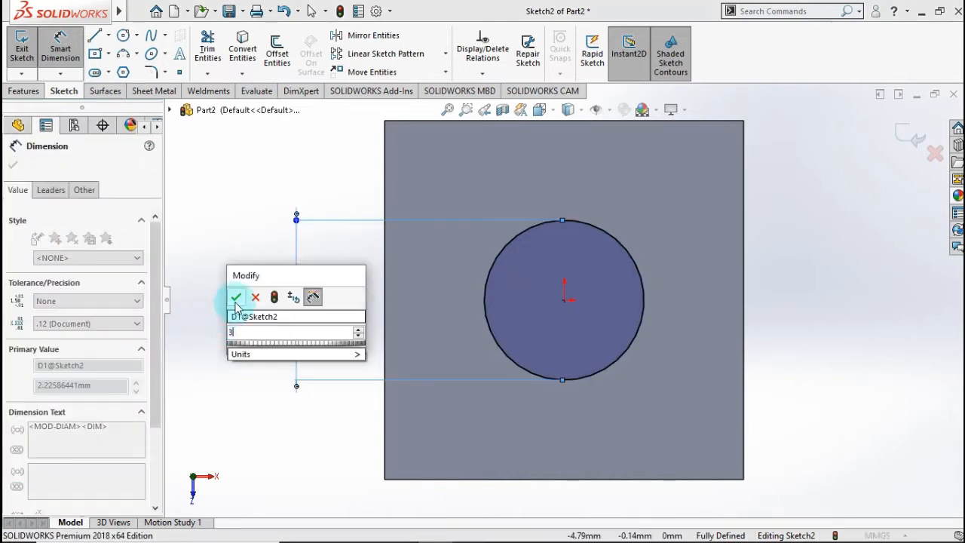
pyautogui.write('3')
pyautogui.press('Return')
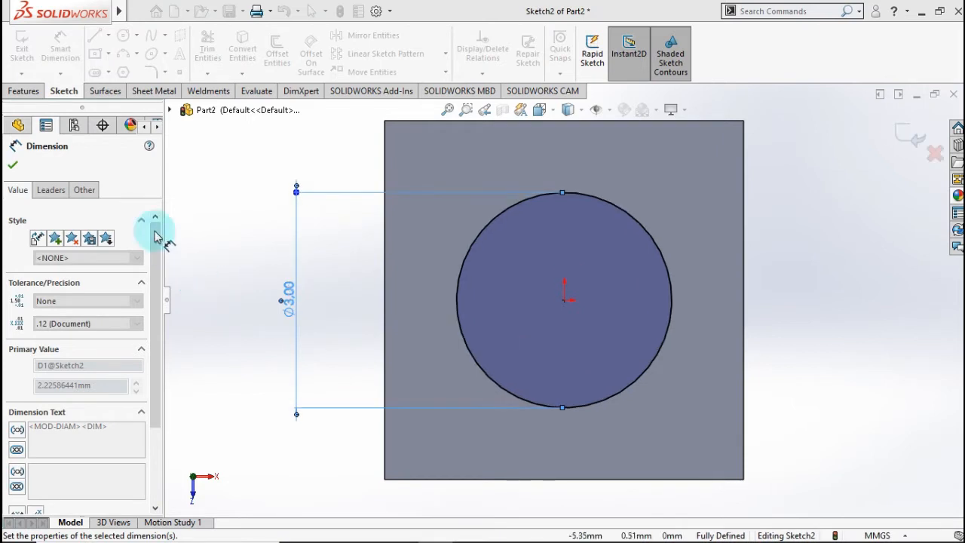
# Extrude the circle upward from the cube's top face as a blind boss 3 mm high.
pyautogui.click(23, 91)
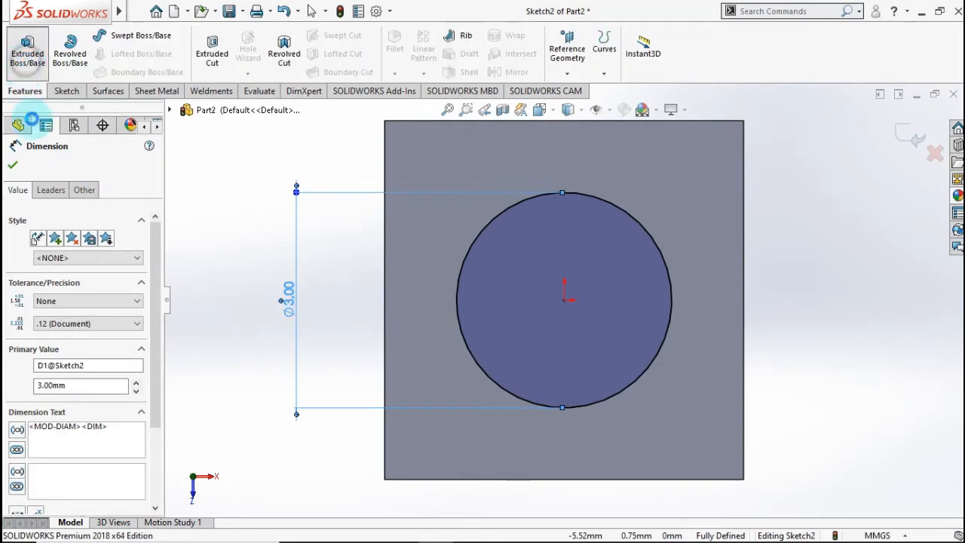
pyautogui.click(27, 49)
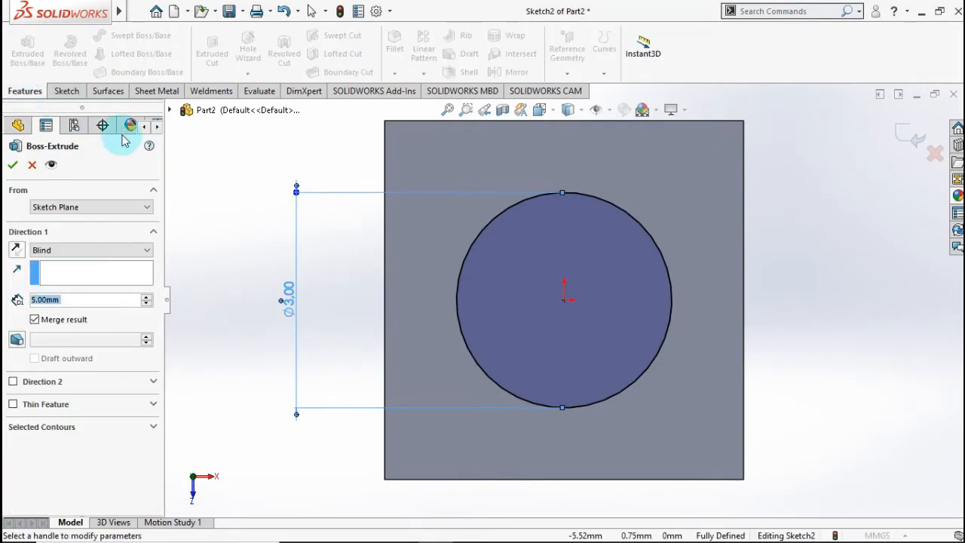
pyautogui.write('3')
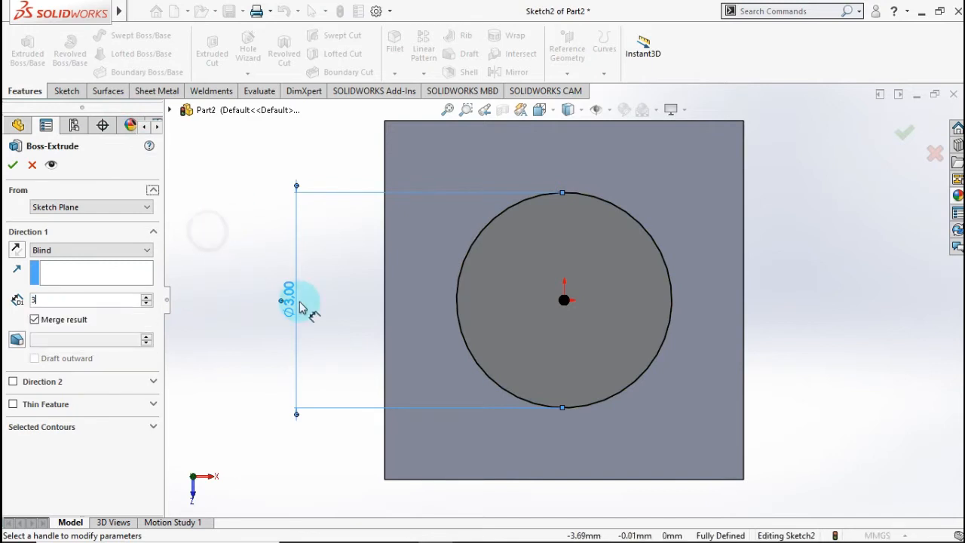
pyautogui.moveTo(302, 297); pyautogui.dragTo(309, 197, button='middle')
pyautogui.click(13, 166)
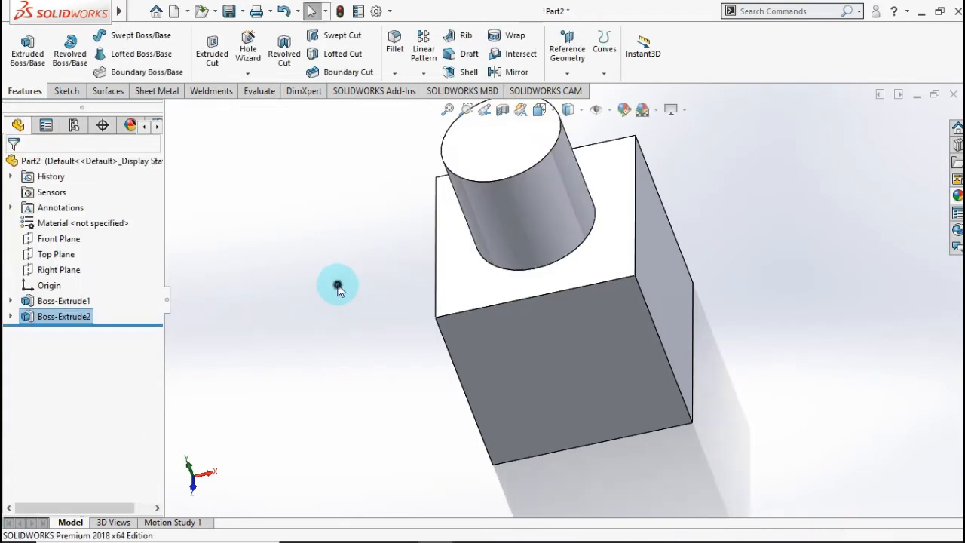
# Apply a yellow color appearance to the whole pin part.
pyautogui.hotkey('ctrl', '7')
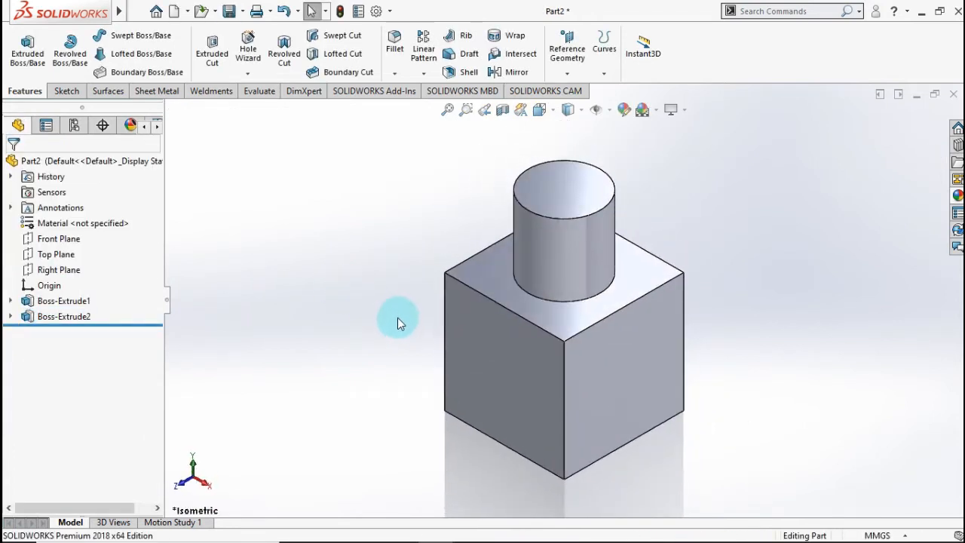
pyautogui.moveTo(397, 318); pyautogui.dragTo(784, 282, button='middle')
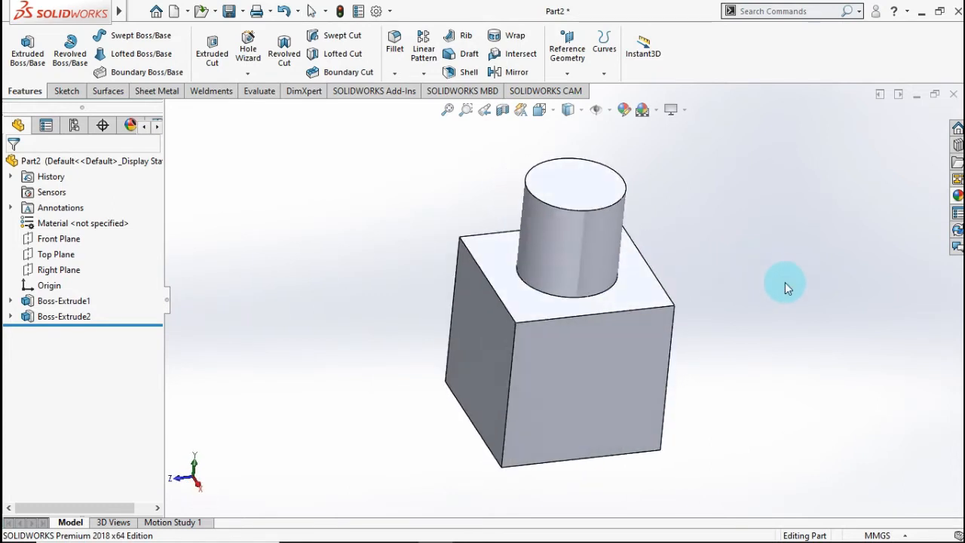
pyautogui.hotkey('ctrl', '7')
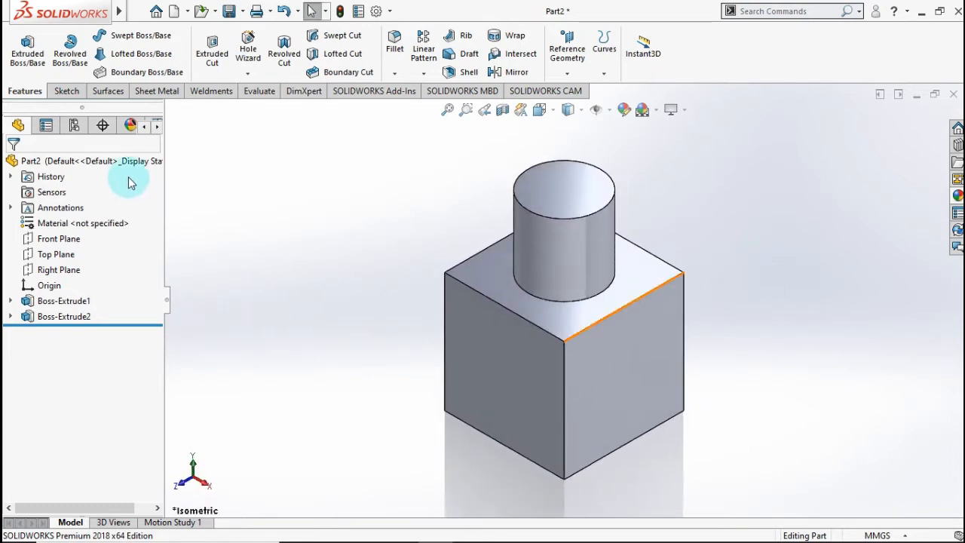
pyautogui.click(133, 160)
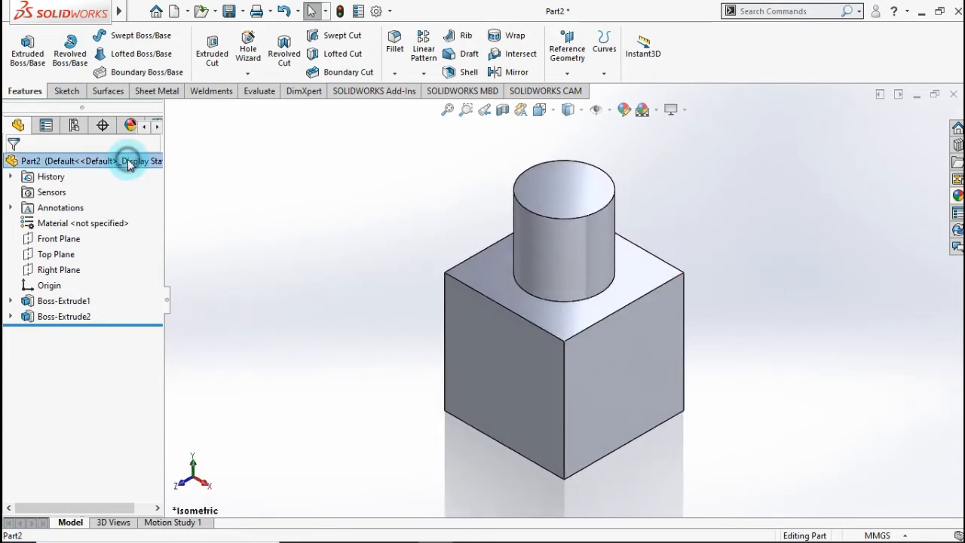
pyautogui.click(624, 111)
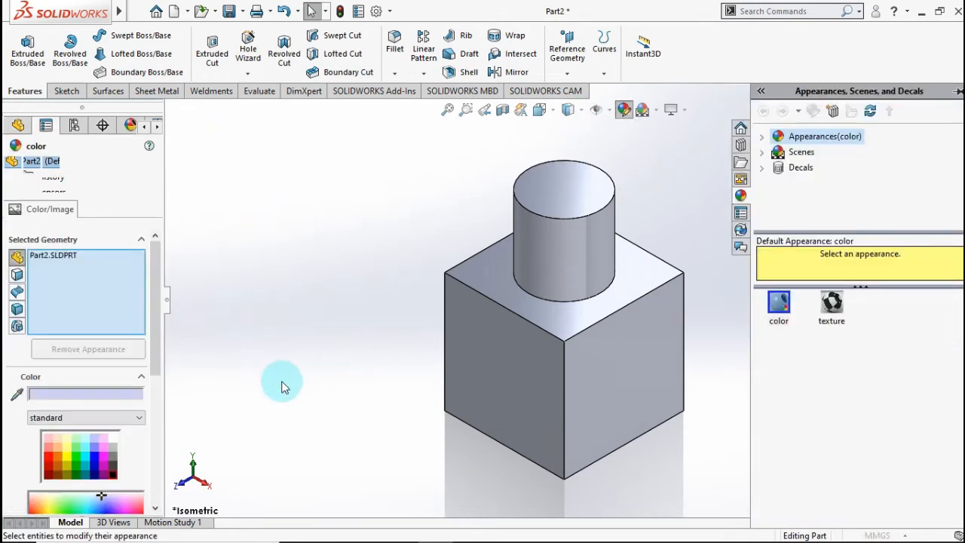
pyautogui.click(66, 452)
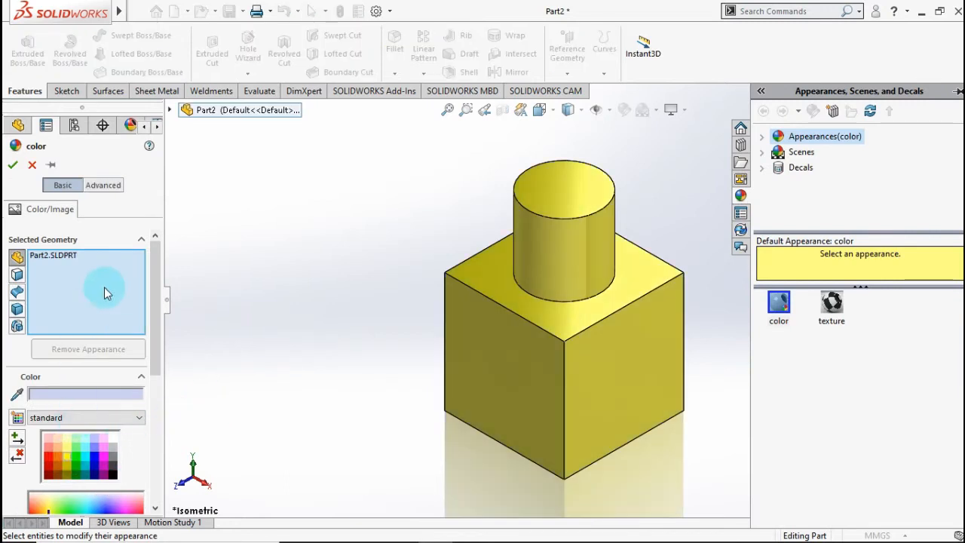
pyautogui.click(13, 164)
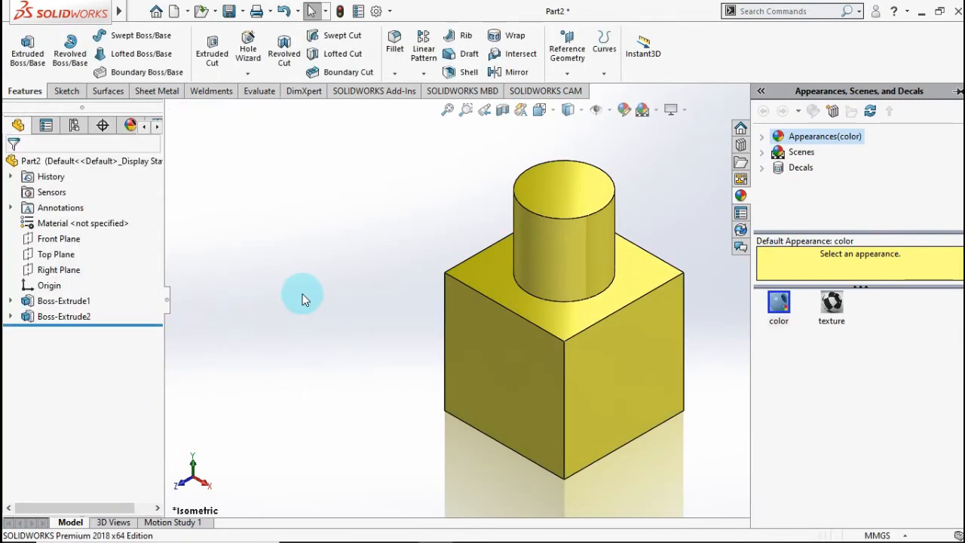
pyautogui.moveTo(280, 246); pyautogui.dragTo(407, 460)
pyautogui.moveTo(415, 463); pyautogui.dragTo(272, 312)
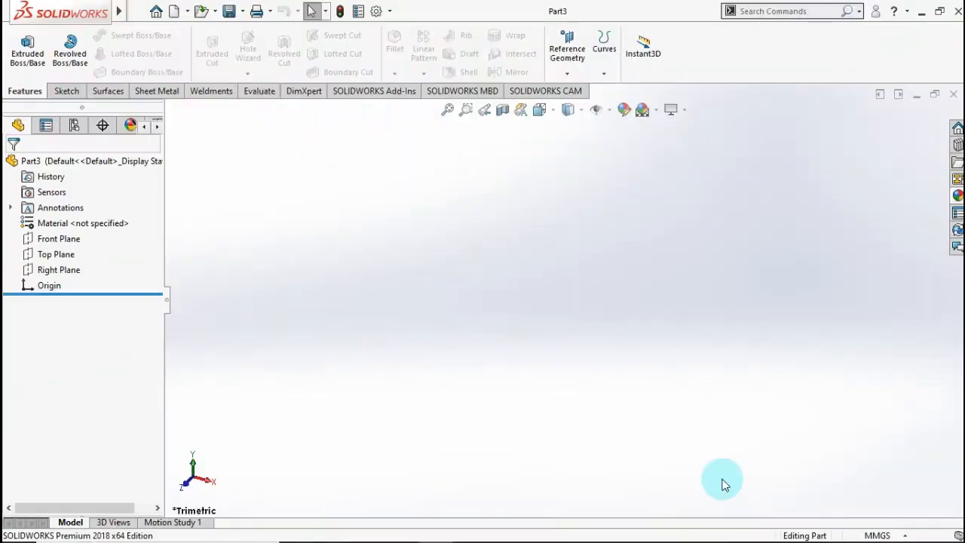
pyautogui.moveTo(722, 483); pyautogui.dragTo(622, 424)
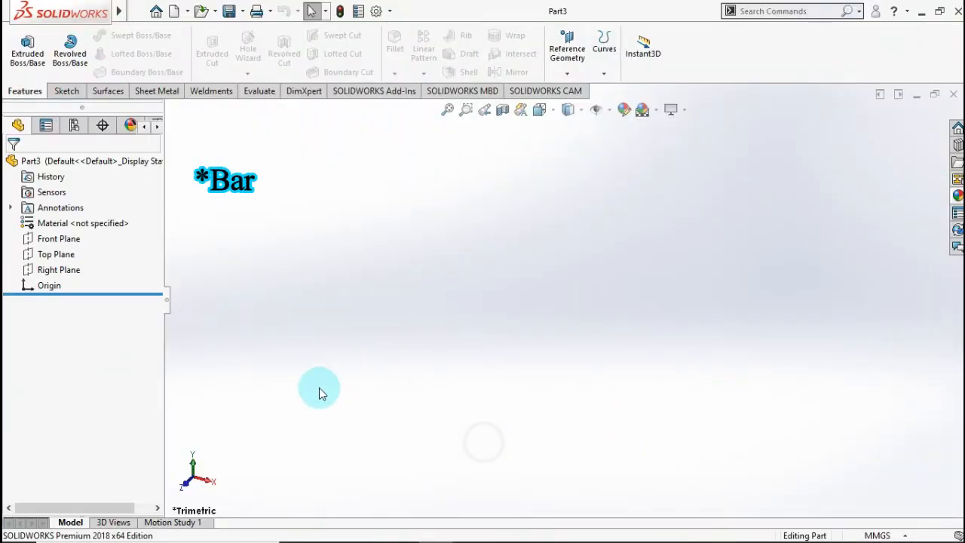
# Sketch a circle of about 25 mm radius at the origin on the Top Plane and one of about 22 mm radius about 148 mm above it.
pyautogui.click(68, 260)
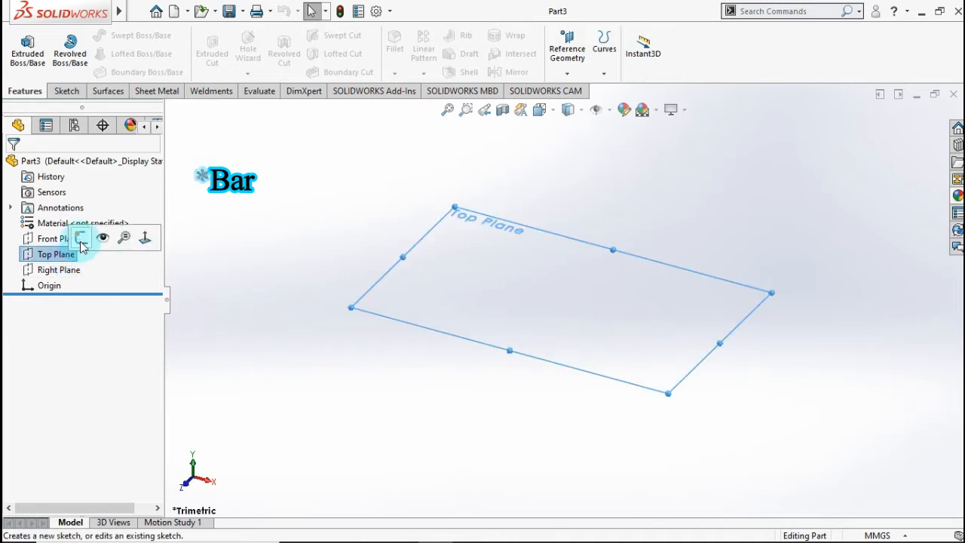
pyautogui.click(81, 238)
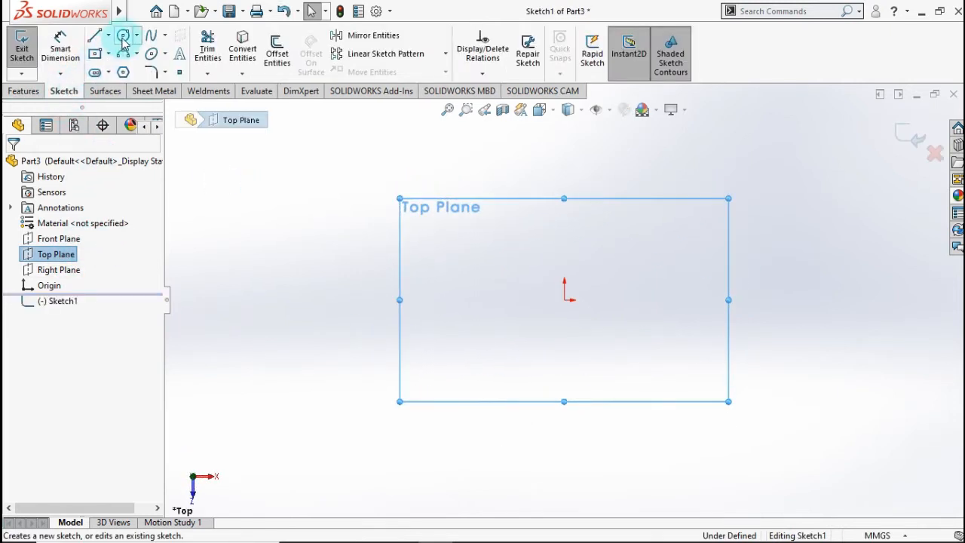
pyautogui.click(564, 300)
pyautogui.click(517, 295)
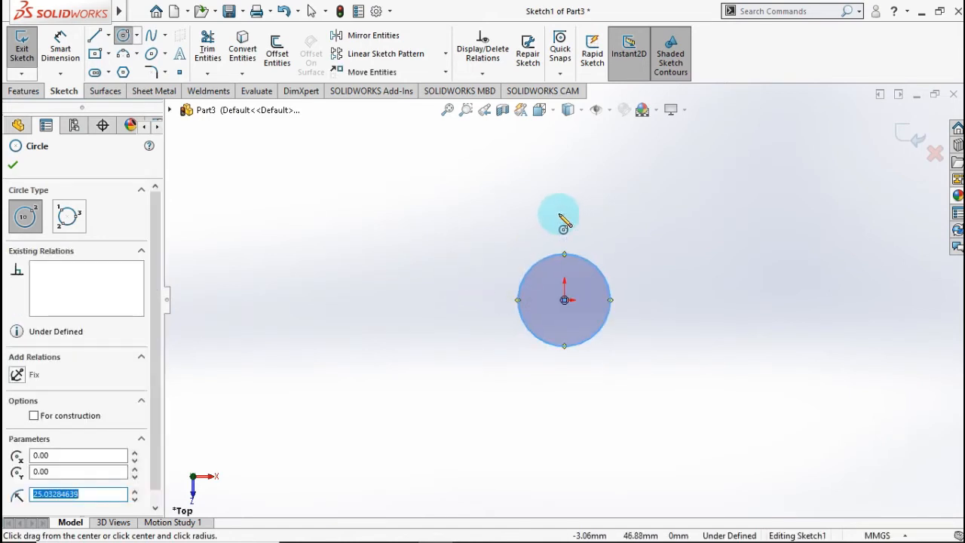
pyautogui.scroll(4, 559, 214)
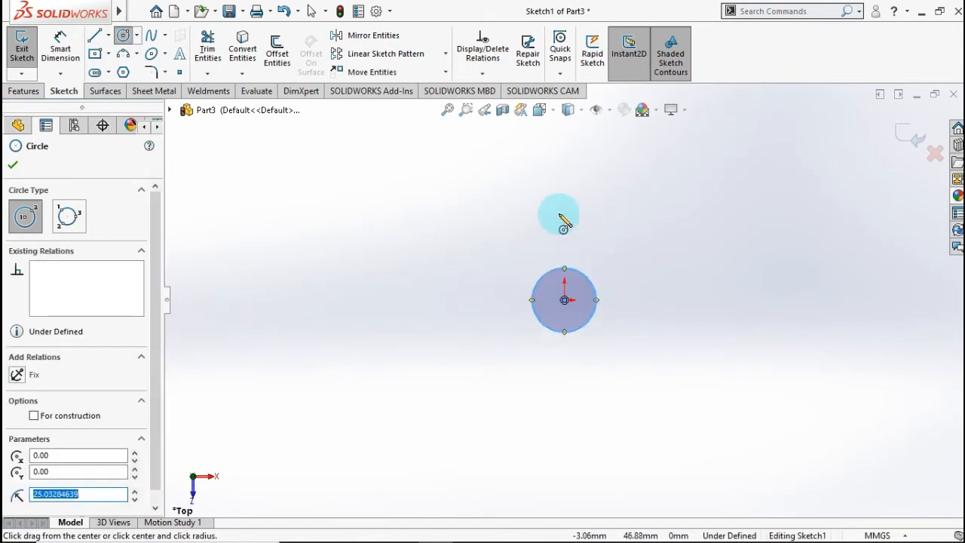
pyautogui.click(564, 169)
pyautogui.click(577, 184)
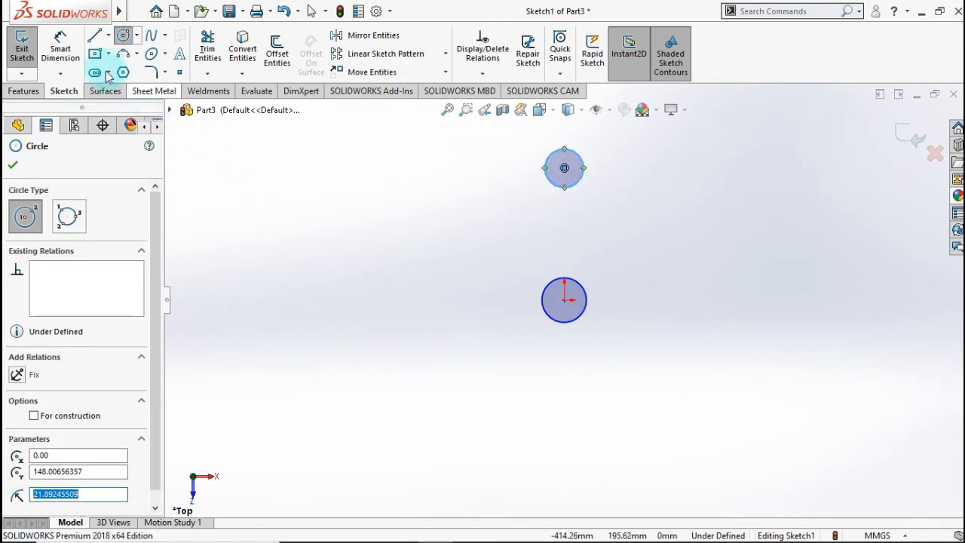
# Dimension the circle at the origin and set its diameter to 5 mm.
pyautogui.click(67, 50)
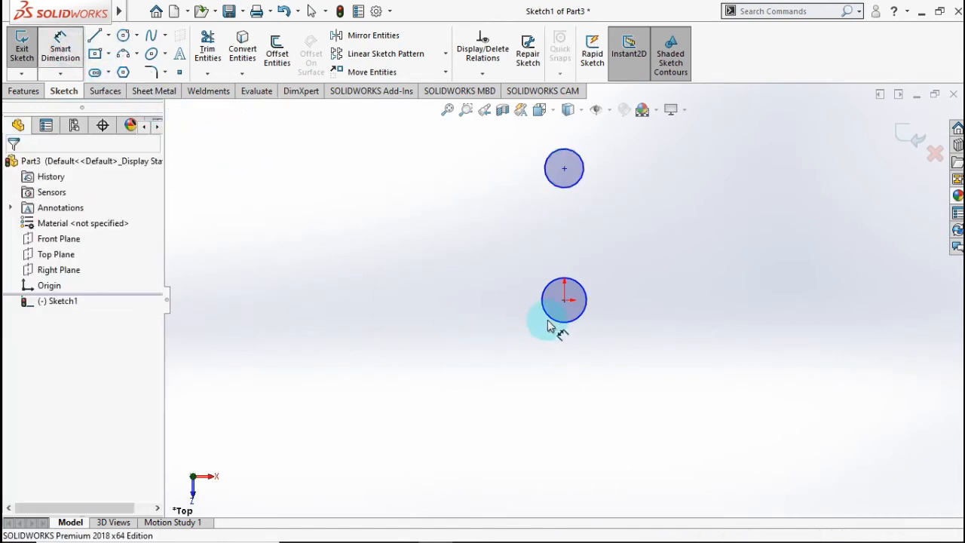
pyautogui.click(528, 341)
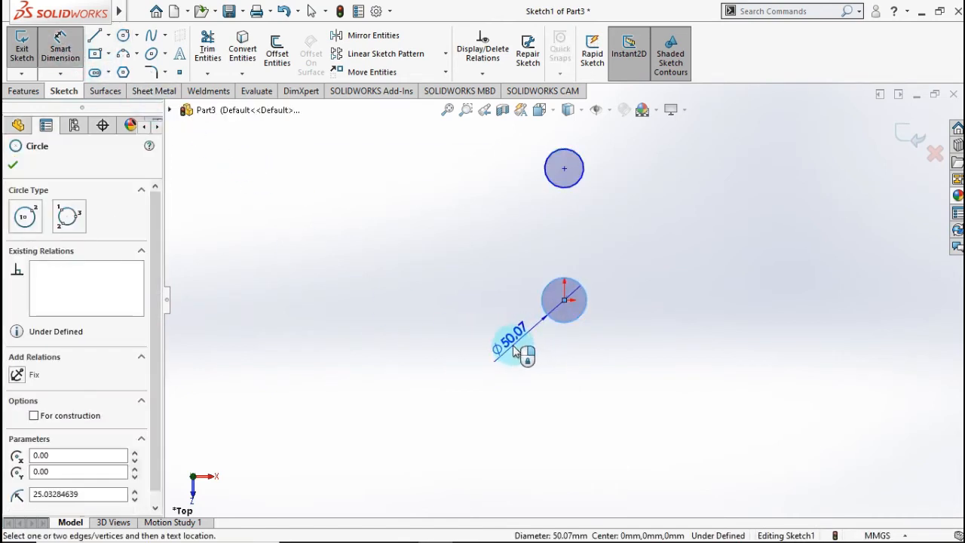
pyautogui.click(512, 349)
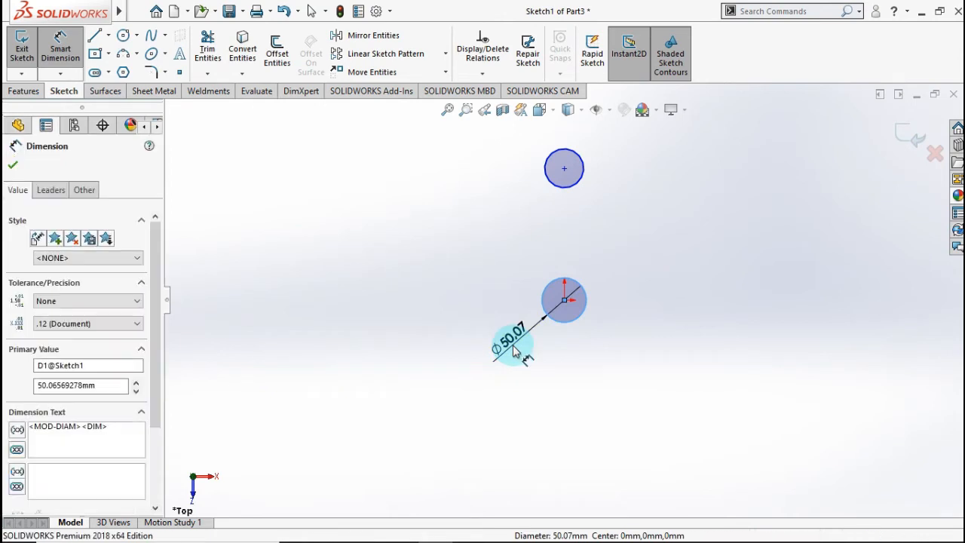
pyautogui.write('5')
pyautogui.click(450, 344)
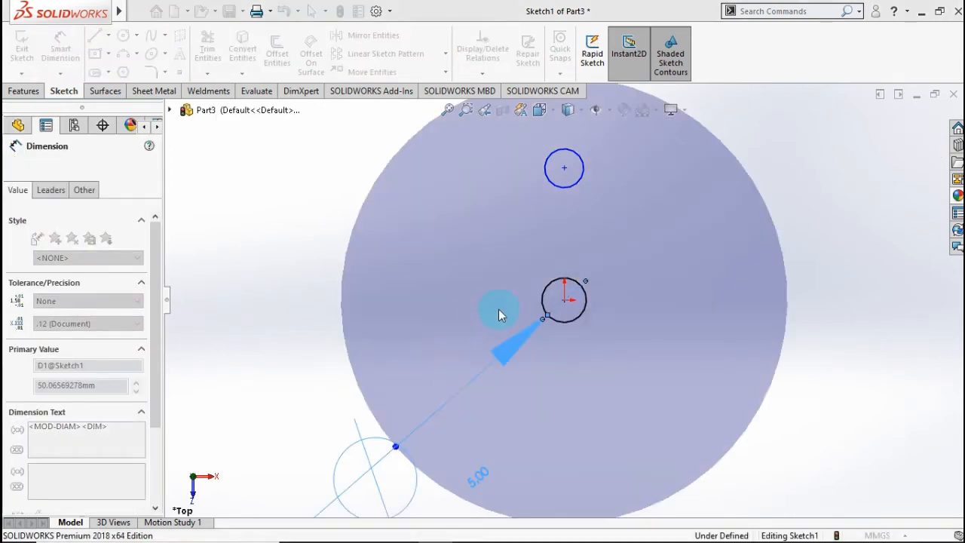
# Dimension the vertical distance between the centres of the two circles and set it to 45 mm.
pyautogui.click(548, 286)
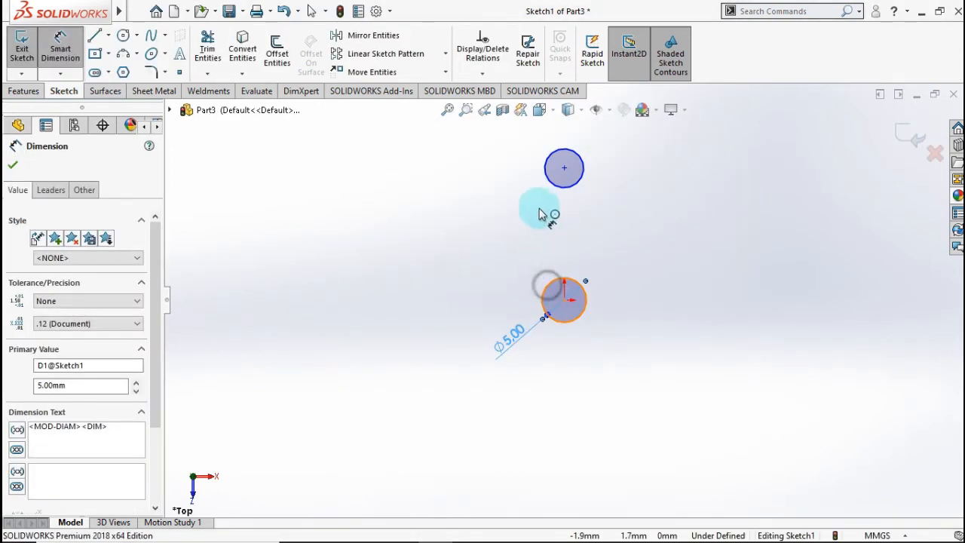
pyautogui.click(554, 186)
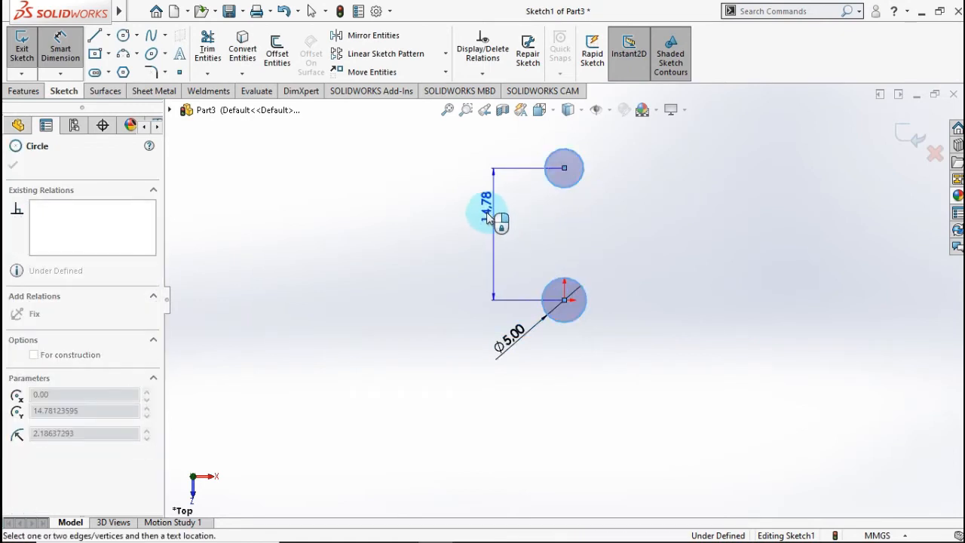
pyautogui.click(480, 226)
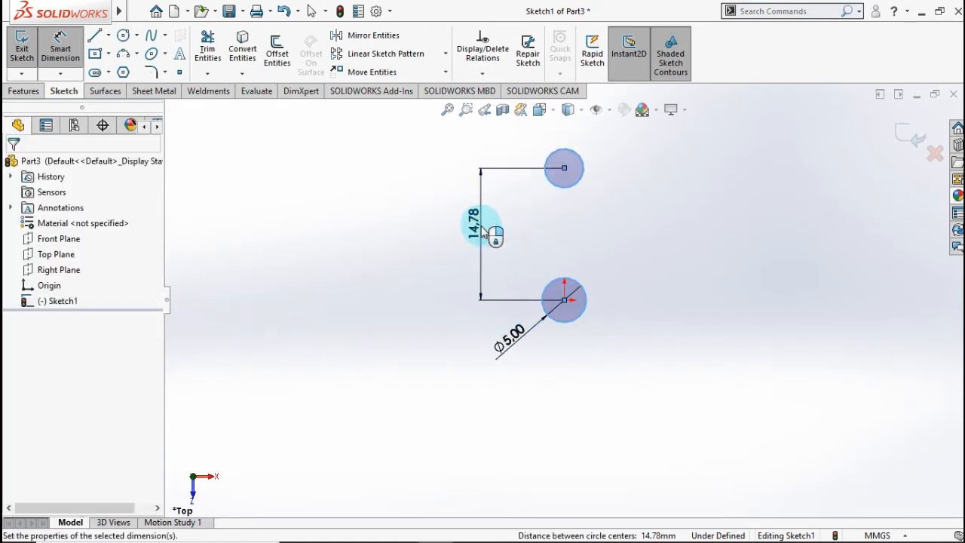
pyautogui.doubleClick(481, 230)
pyautogui.write('45')
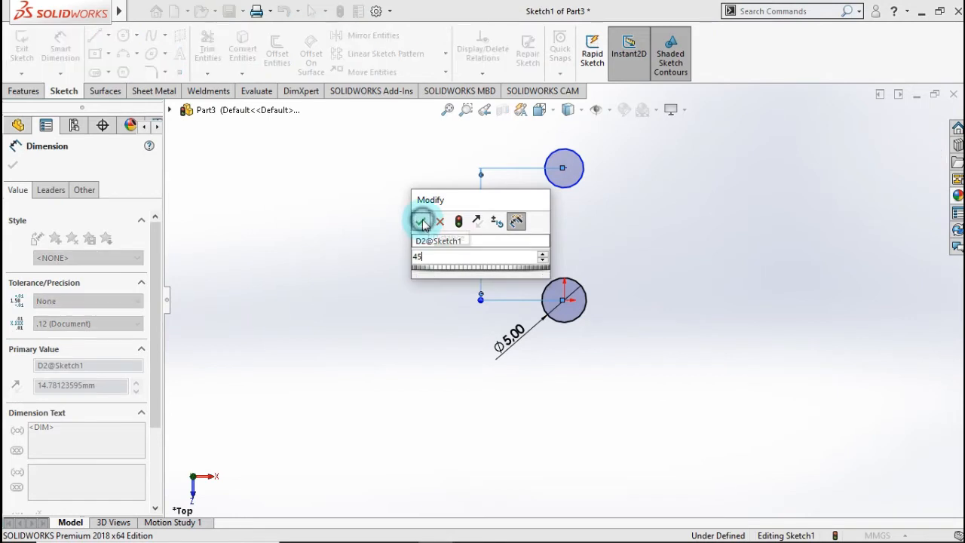
pyautogui.click(422, 221)
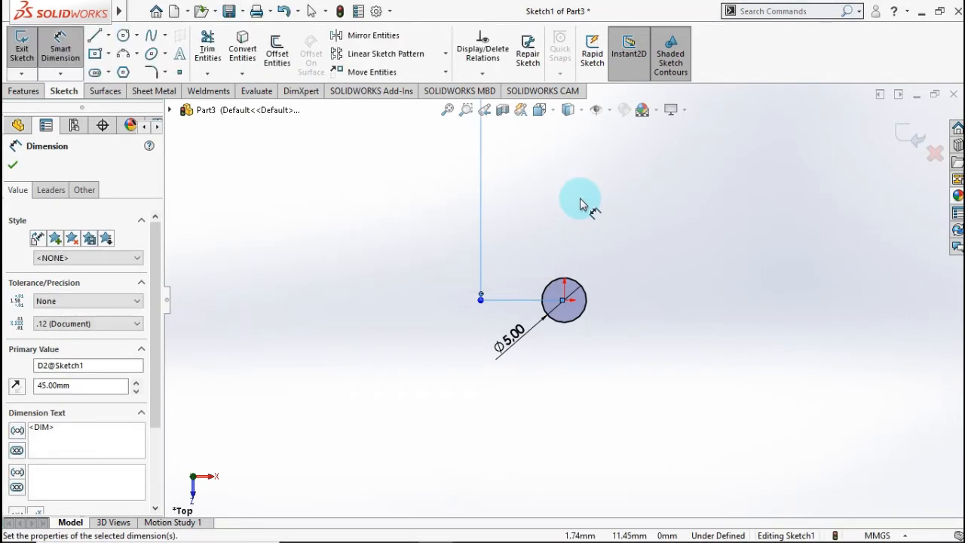
# Add an Equal relation between the circle at the origin and the circle above it.
pyautogui.scroll(3, 580, 198)
pyautogui.scroll(-3, 588, 160)
pyautogui.scroll(3, 589, 160)
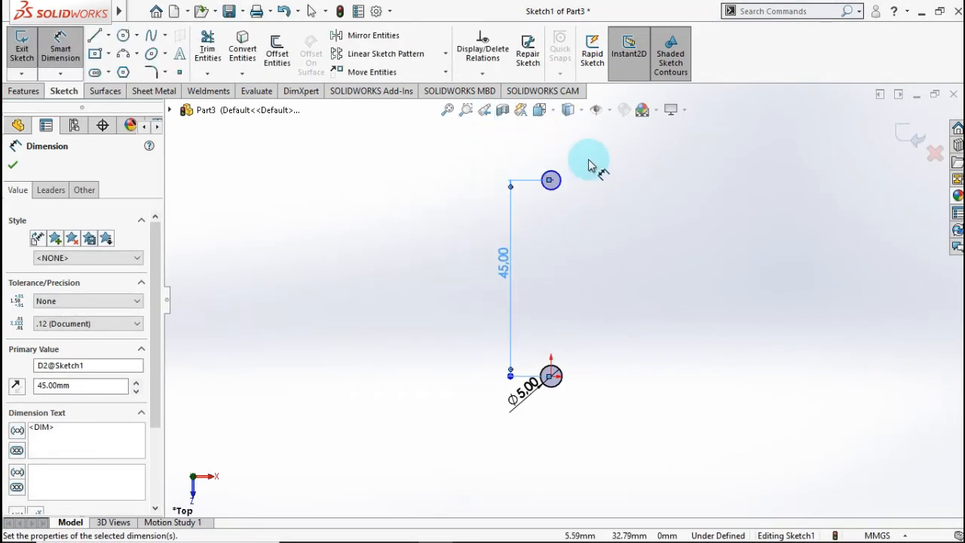
pyautogui.click(589, 166)
pyautogui.click(569, 354)
pyautogui.press('Escape')
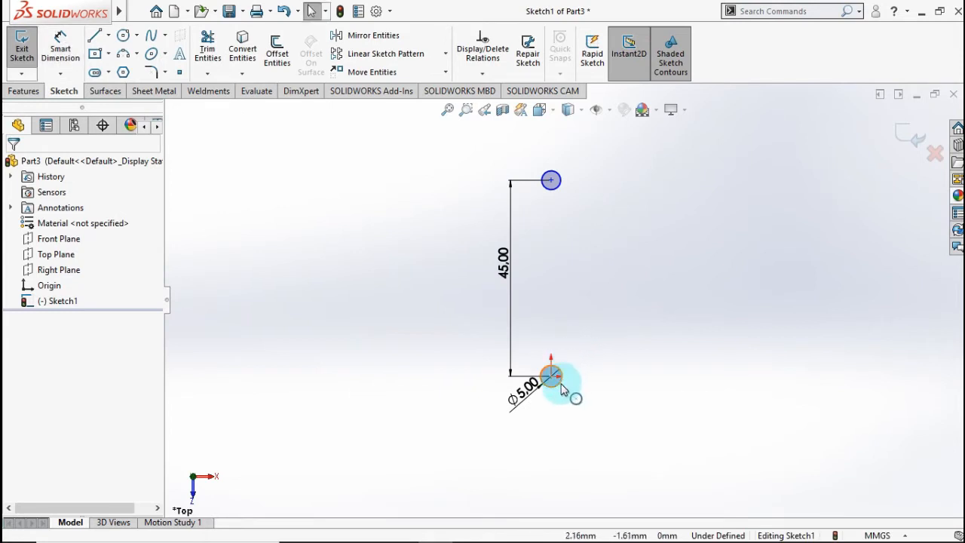
pyautogui.click(558, 189)
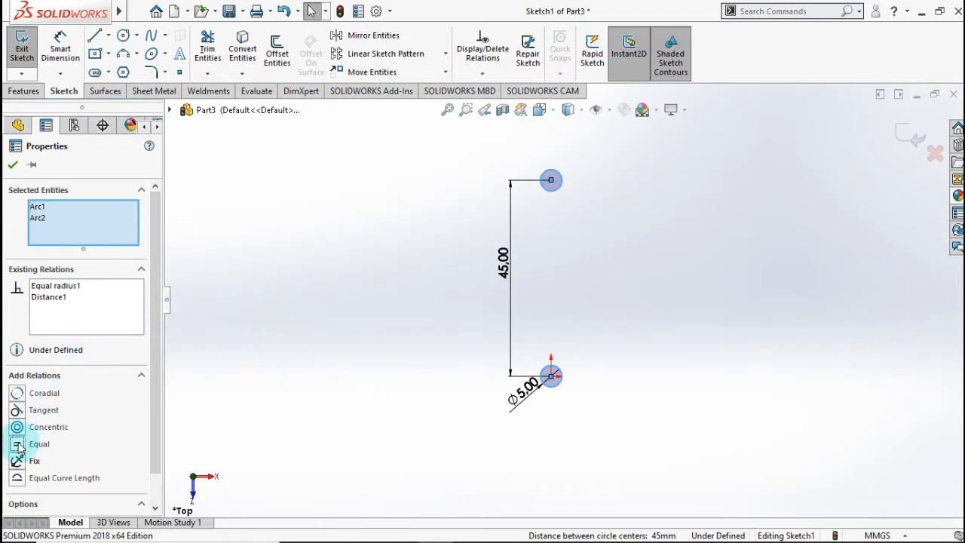
pyautogui.click(15, 169)
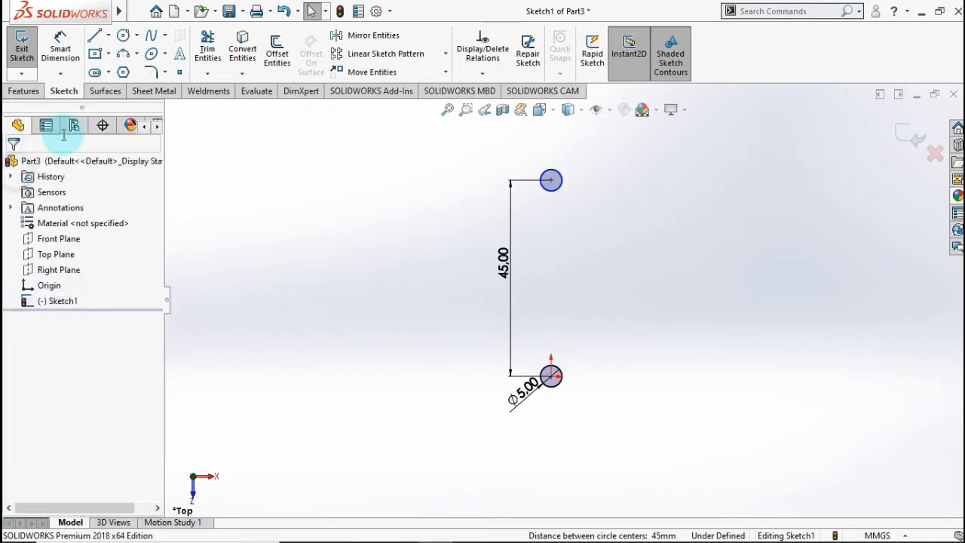
# Sketch two vertical lines joining the left and right quadrant points of the two circles.
pyautogui.press('l')
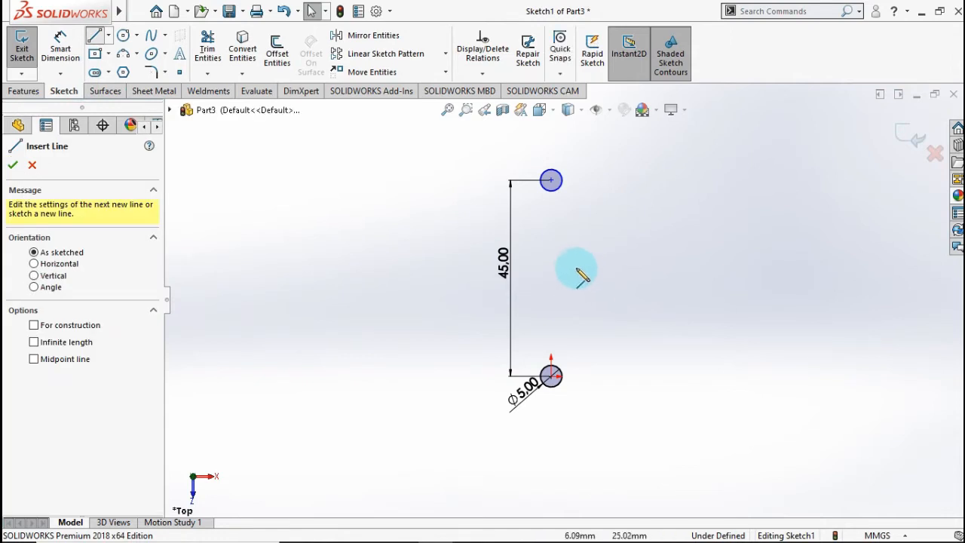
pyautogui.scroll(-2, 575, 269)
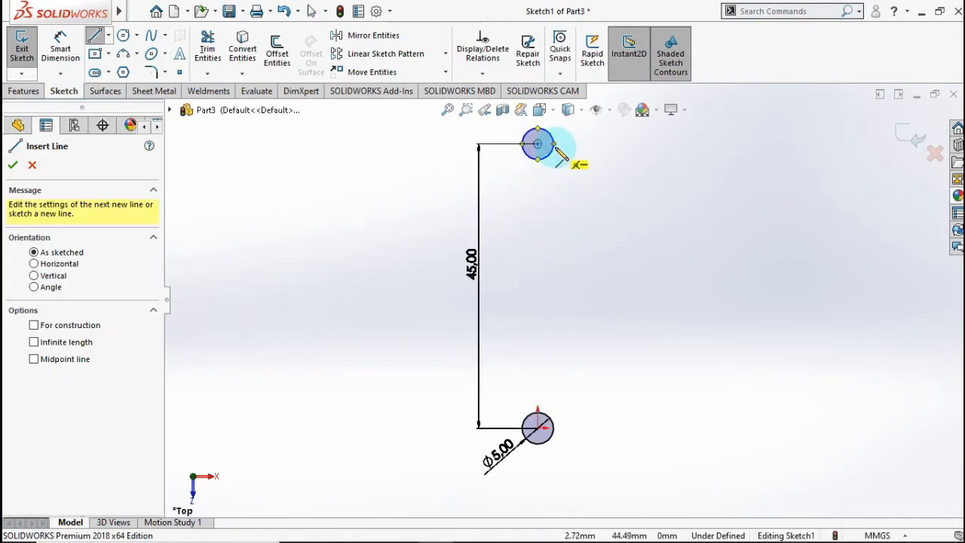
pyautogui.click(554, 145)
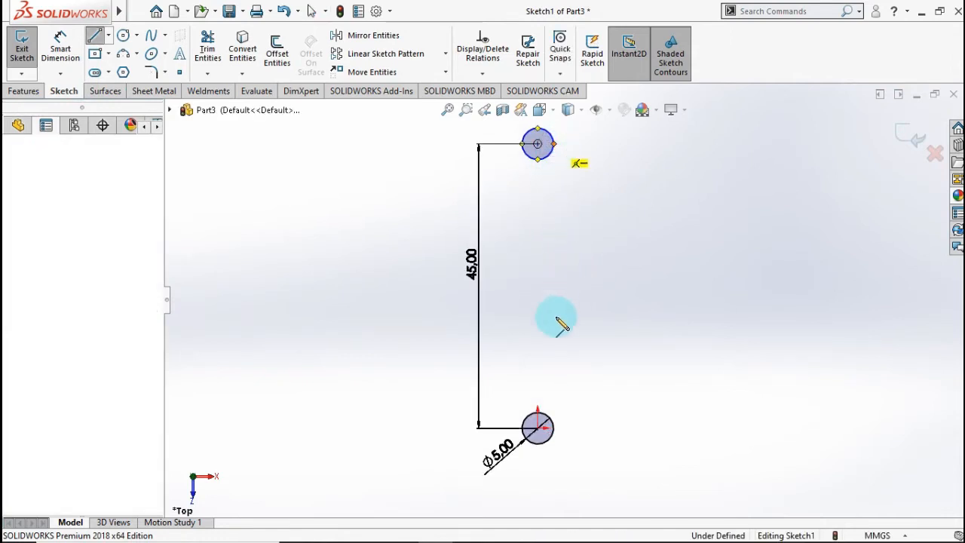
pyautogui.click(556, 428)
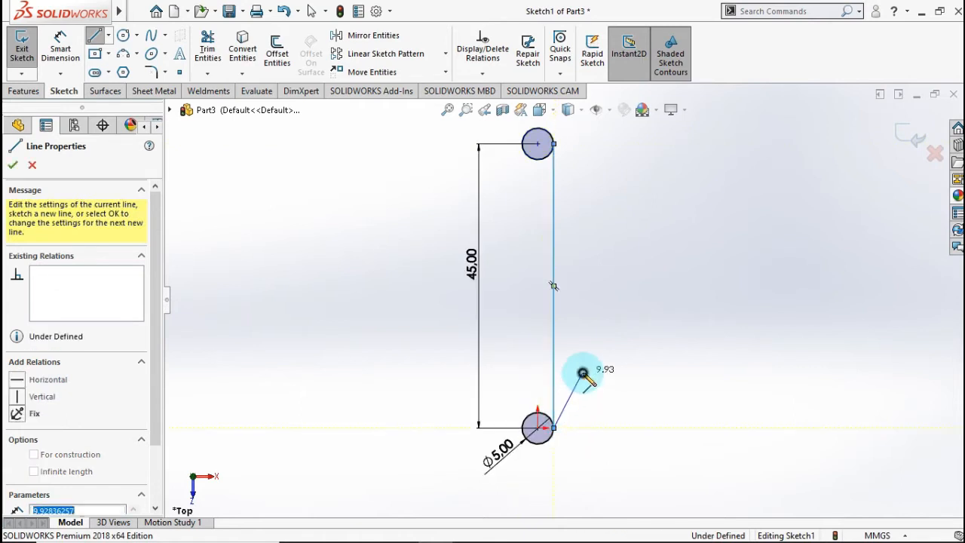
pyautogui.press('Escape')
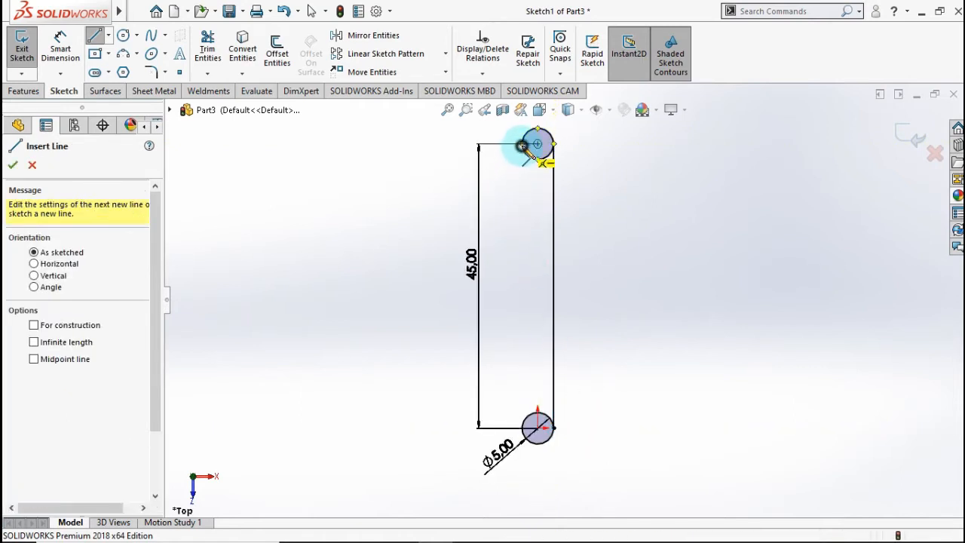
pyautogui.click(521, 144)
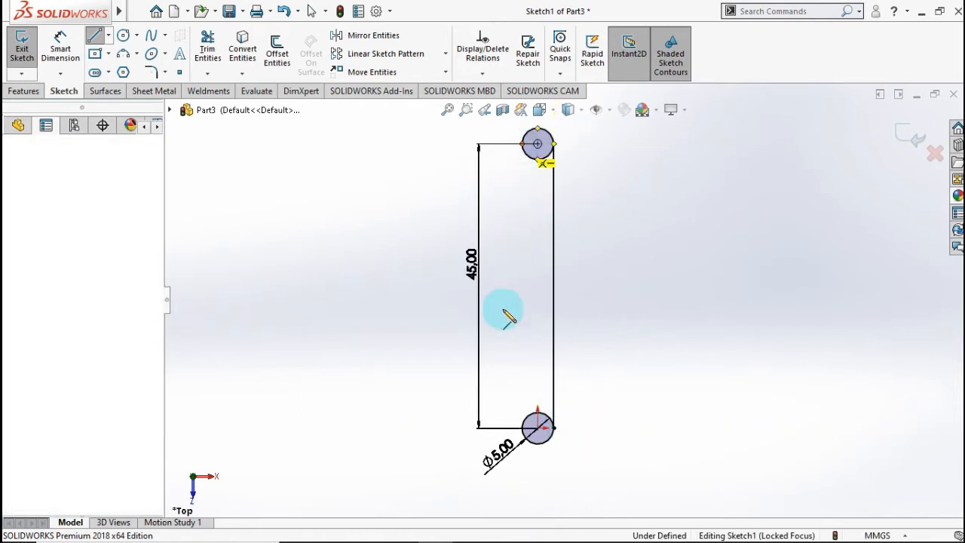
pyautogui.click(522, 428)
pyautogui.click(505, 372)
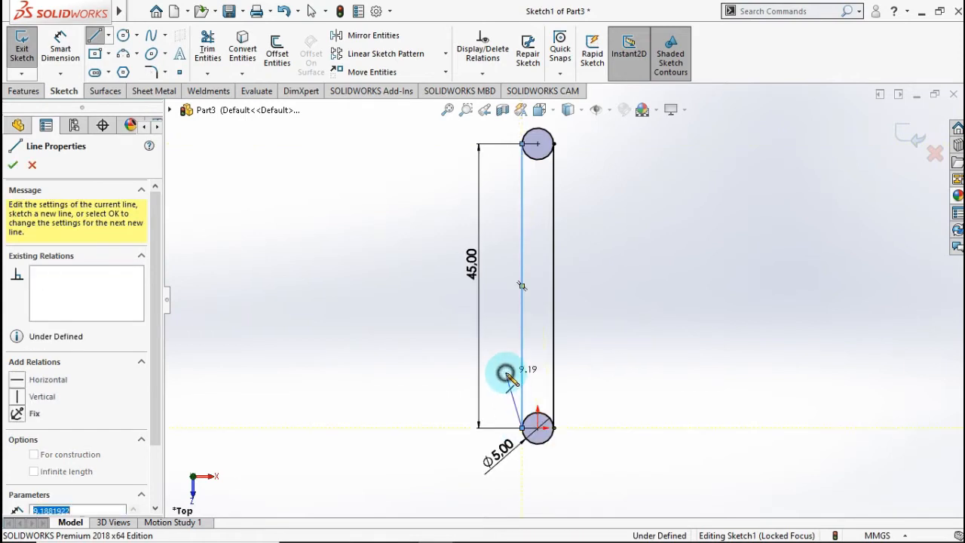
pyautogui.press('Escape')
# Trim away the inner halves of both circles, leaving a single closed slot-shaped outline.
pyautogui.click(207, 49)
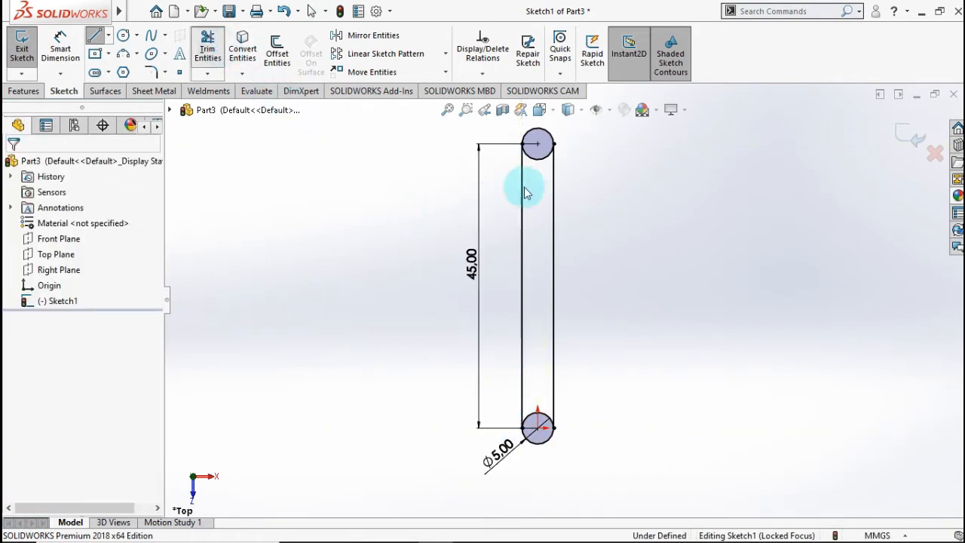
pyautogui.moveTo(540, 184)
pyautogui.mouseDown()
pyautogui.moveTo(538, 146)
pyautogui.moveTo(540, 427)
pyautogui.mouseUp()
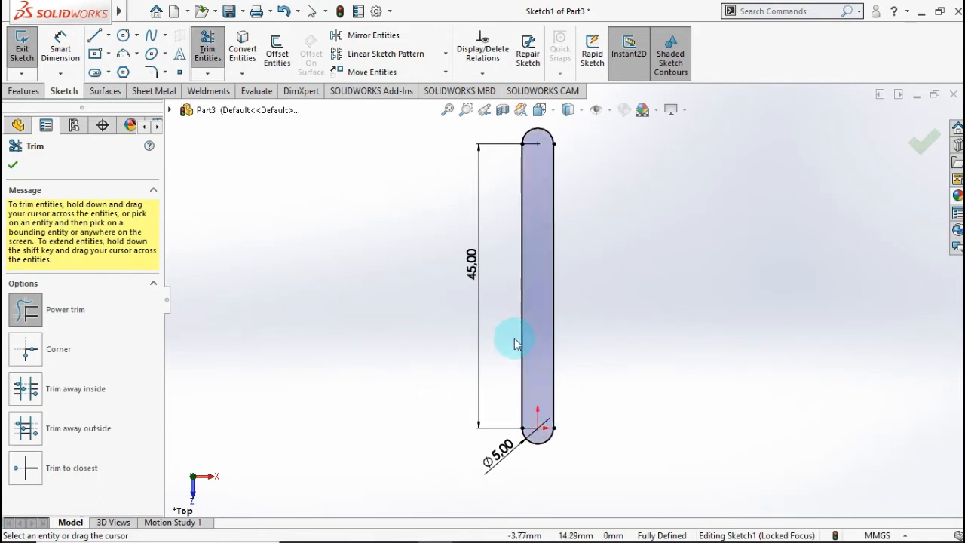
pyautogui.click(18, 167)
# Extrude the slot-shaped profile as a blind boss with a depth of 3 mm.
pyautogui.click(25, 91)
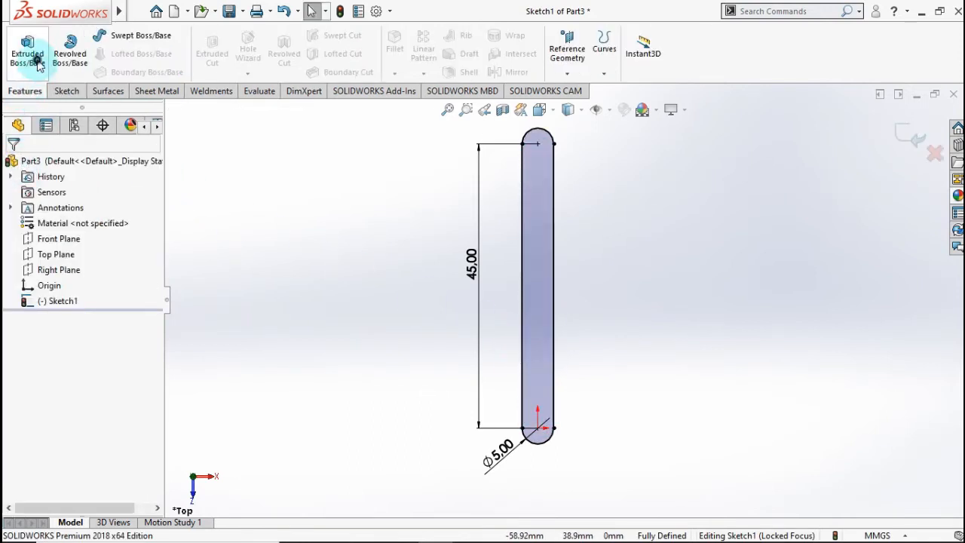
pyautogui.click(36, 63)
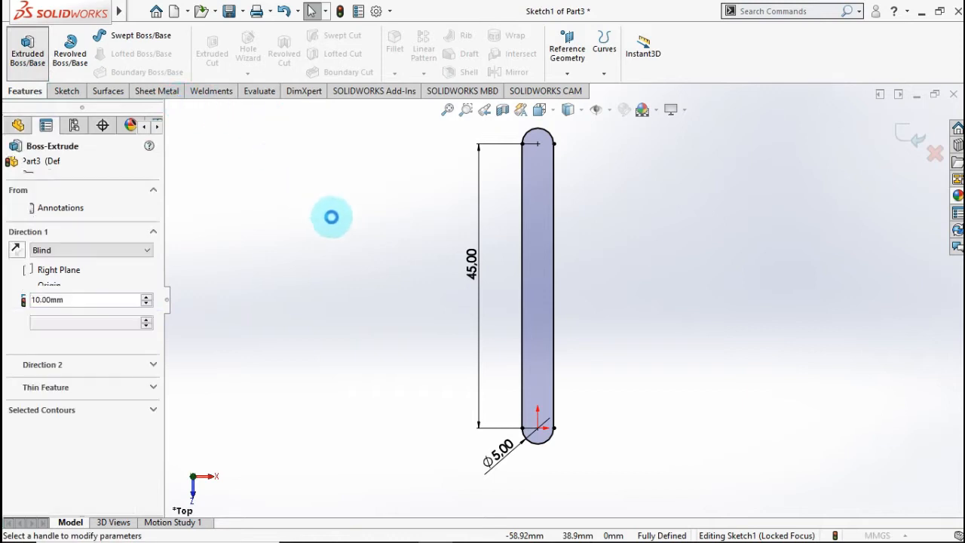
pyautogui.write('3')
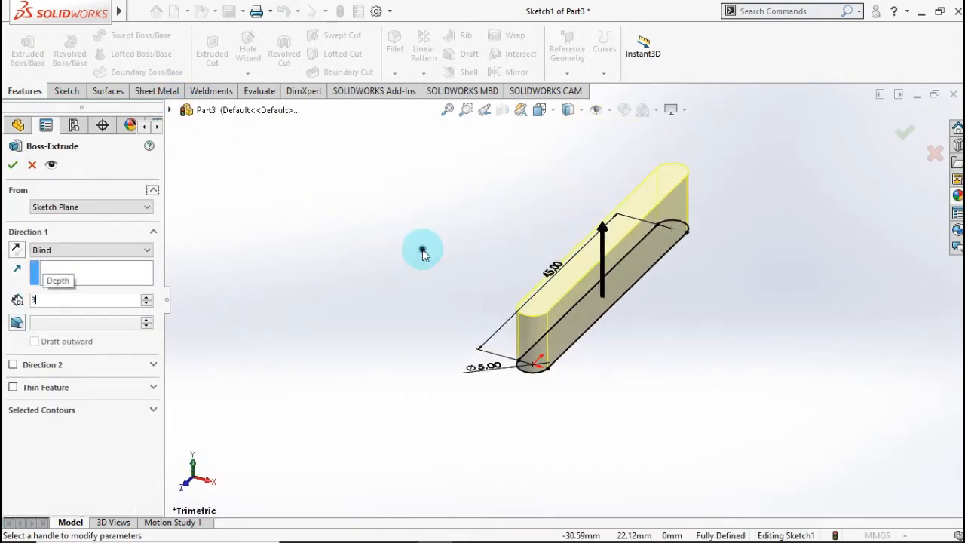
pyautogui.press('Return')
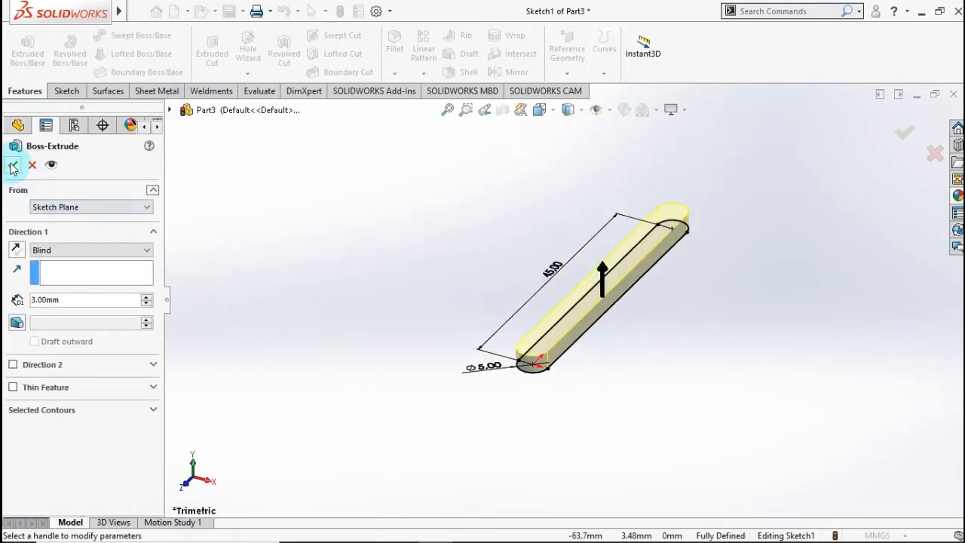
pyautogui.click(12, 166)
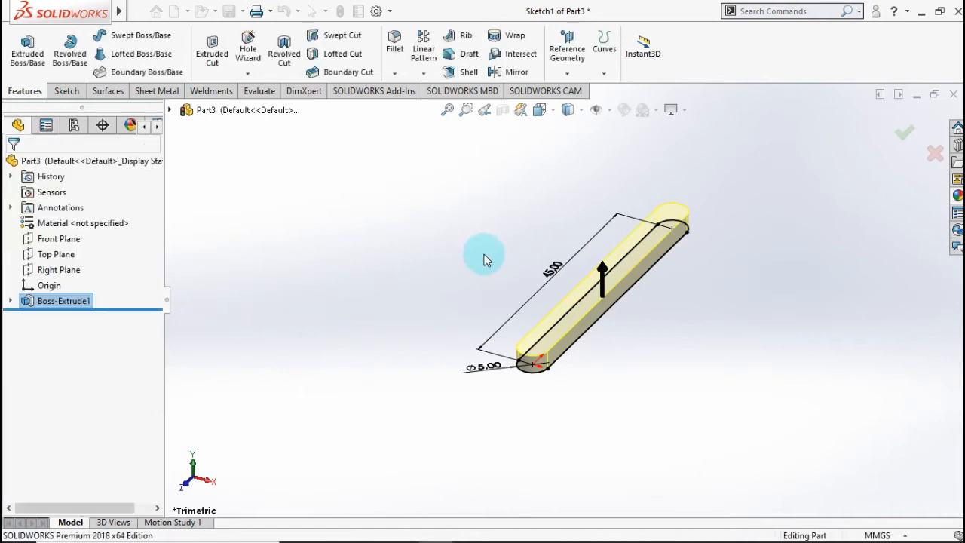
# On the bar's upper face, sketch a circle of 2.5 mm radius concentric with the rounded end away from the origin.
pyautogui.click(675, 218)
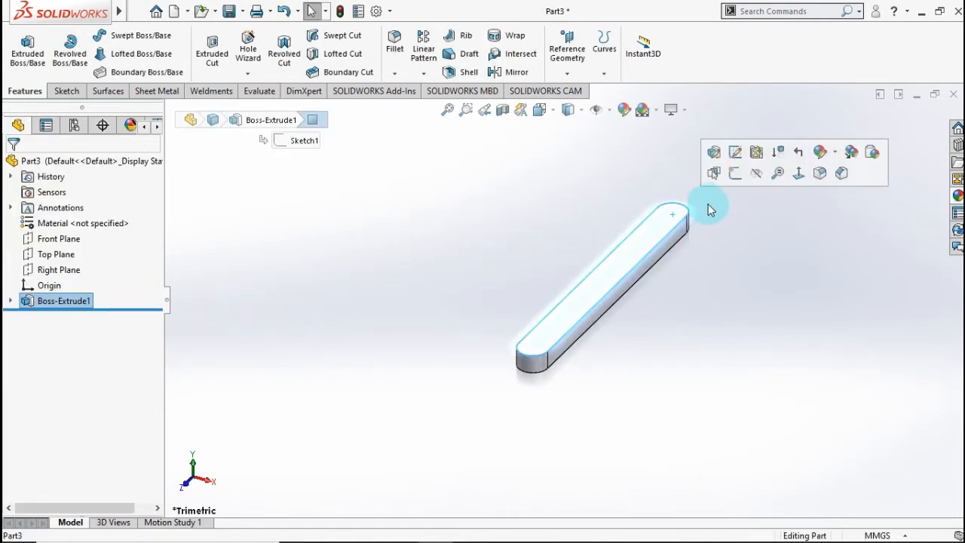
pyautogui.click(736, 175)
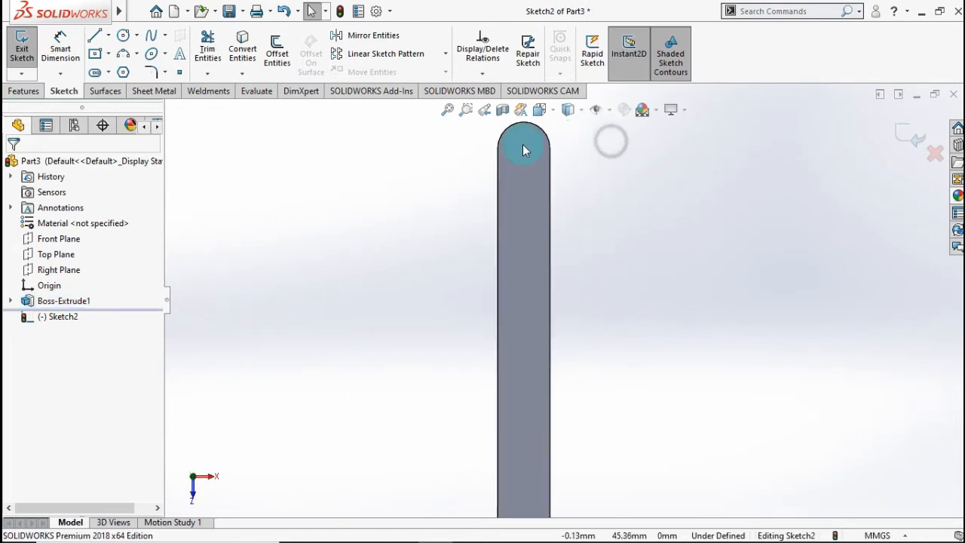
pyautogui.click(126, 33)
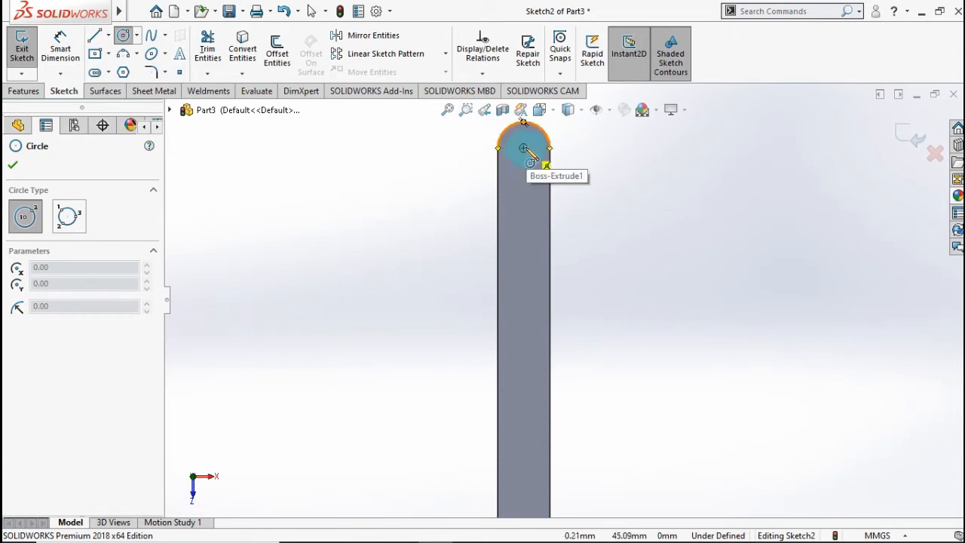
pyautogui.click(524, 148)
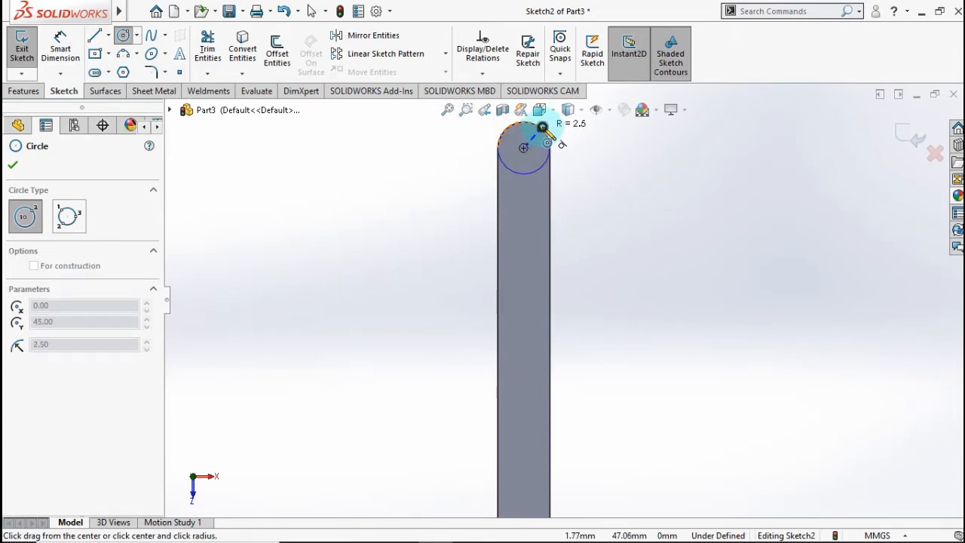
pyautogui.click(542, 128)
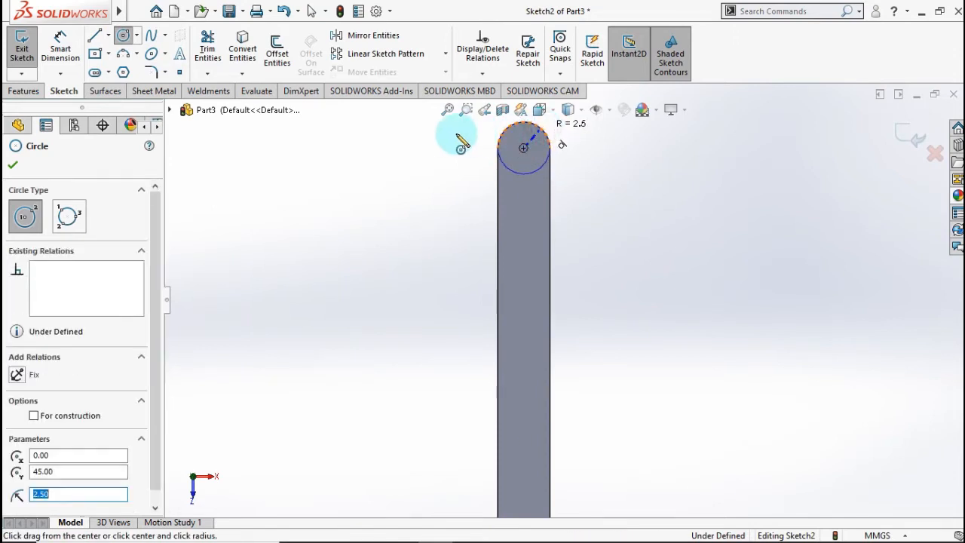
# Extrude the circle at the bar's end 10 mm as a blind boss merged with the bar.
pyautogui.click(23, 91)
pyautogui.click(28, 52)
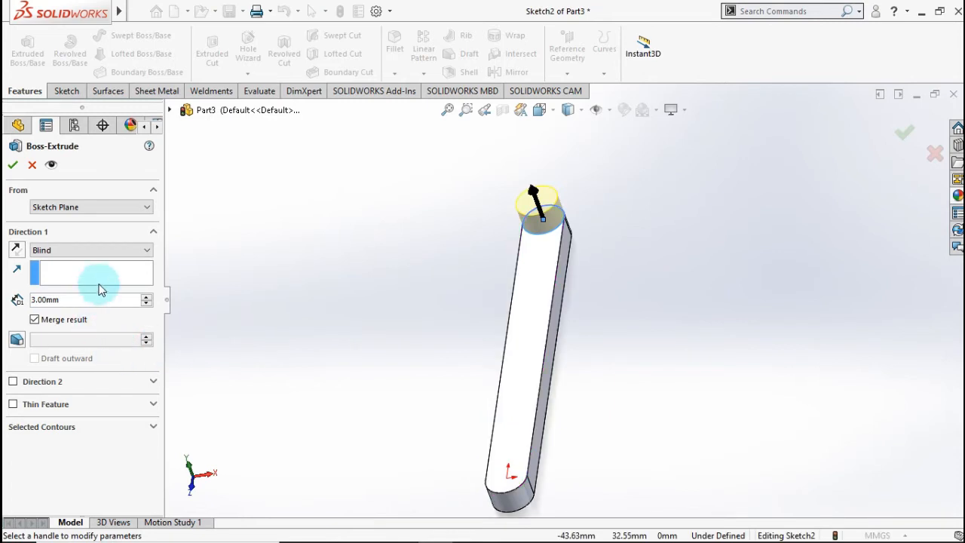
pyautogui.write('1')
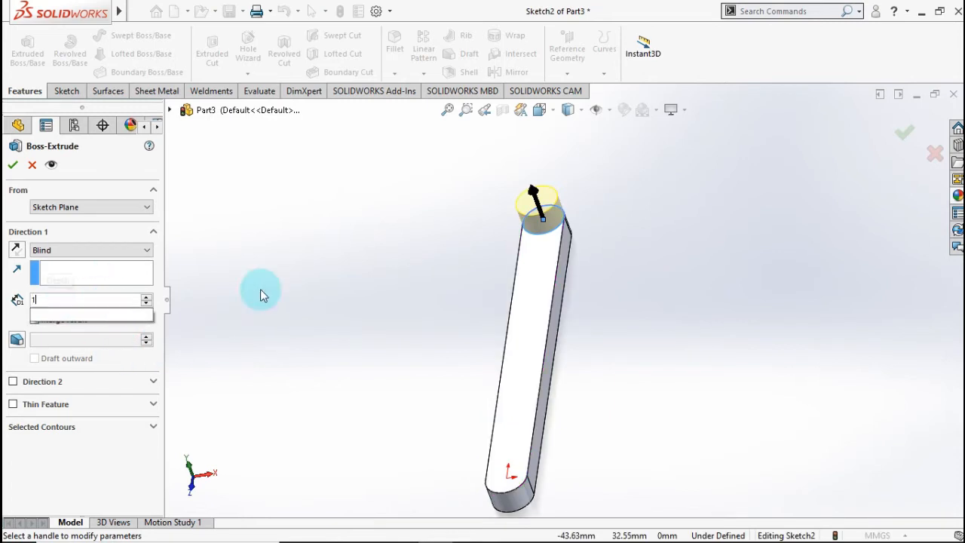
pyautogui.write('0')
pyautogui.press('Return')
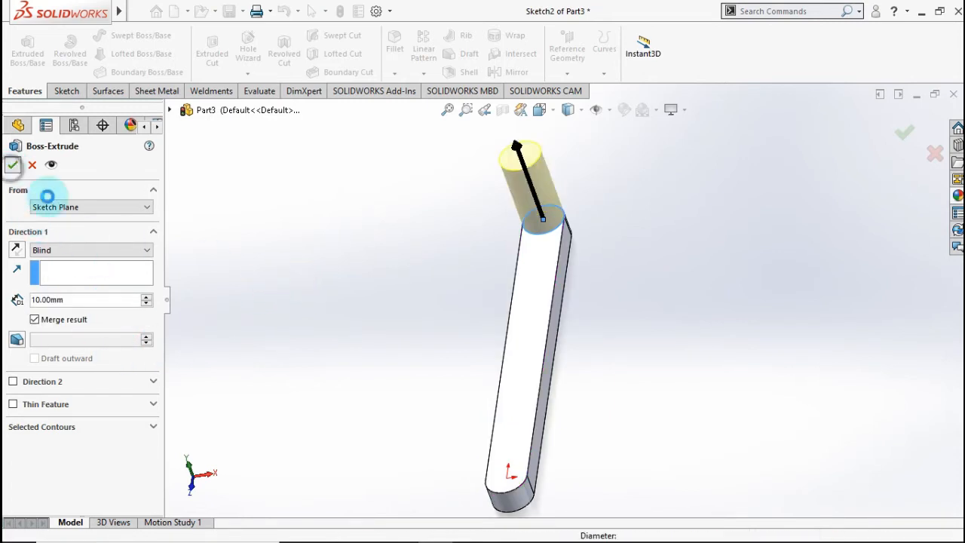
pyautogui.press('Return')
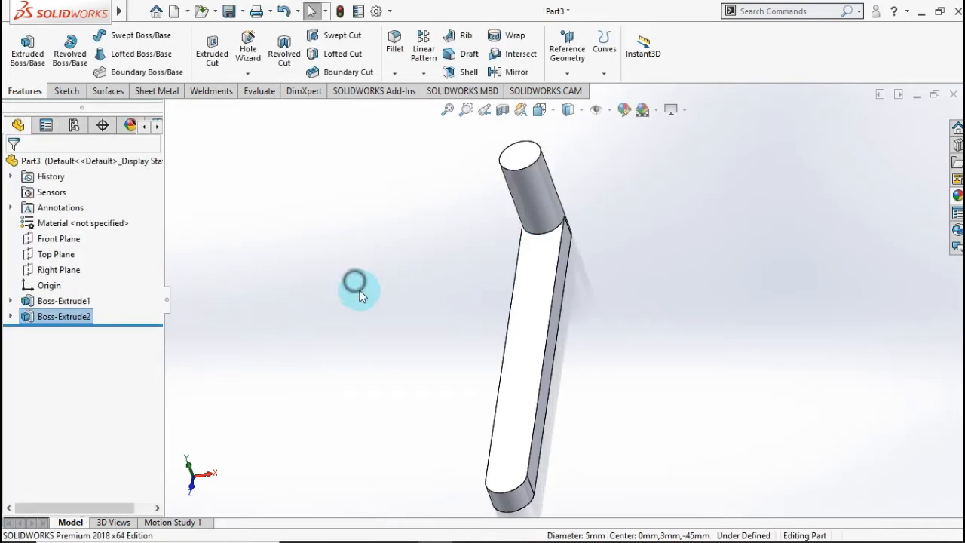
# On the bar's upper face, sketch two circles of about 1.59 mm radius, one at the origin and one directly above it on the centreline.
pyautogui.click(520, 441)
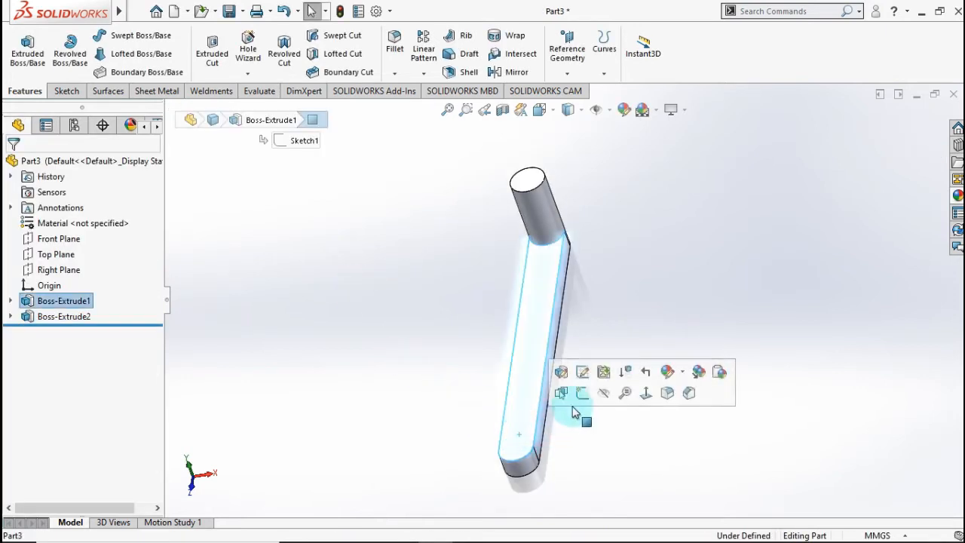
pyautogui.click(578, 393)
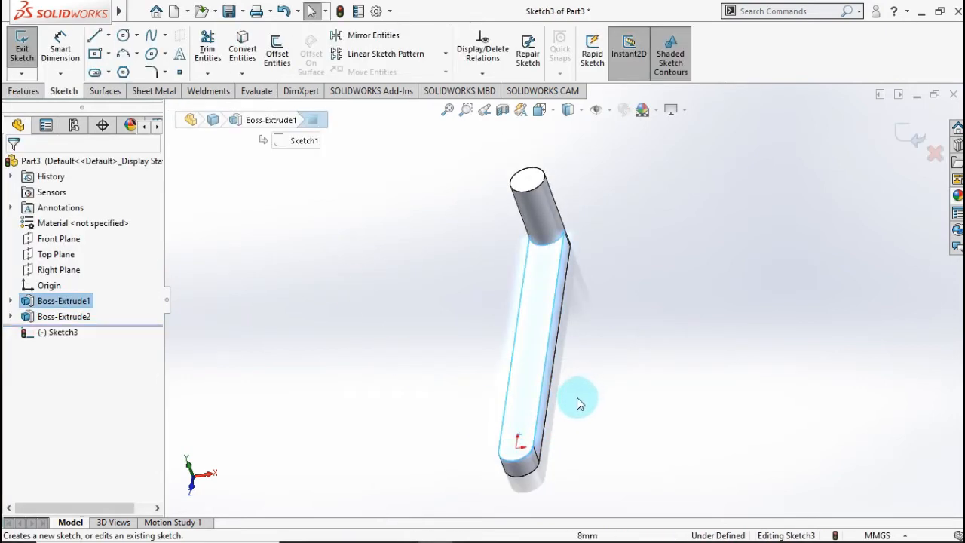
pyautogui.click(123, 36)
pyautogui.click(564, 462)
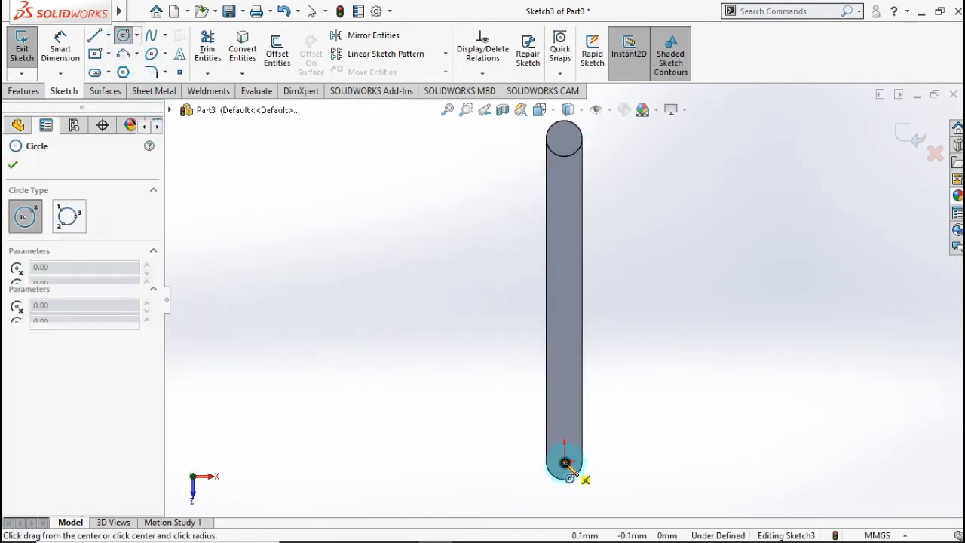
pyautogui.click(572, 453)
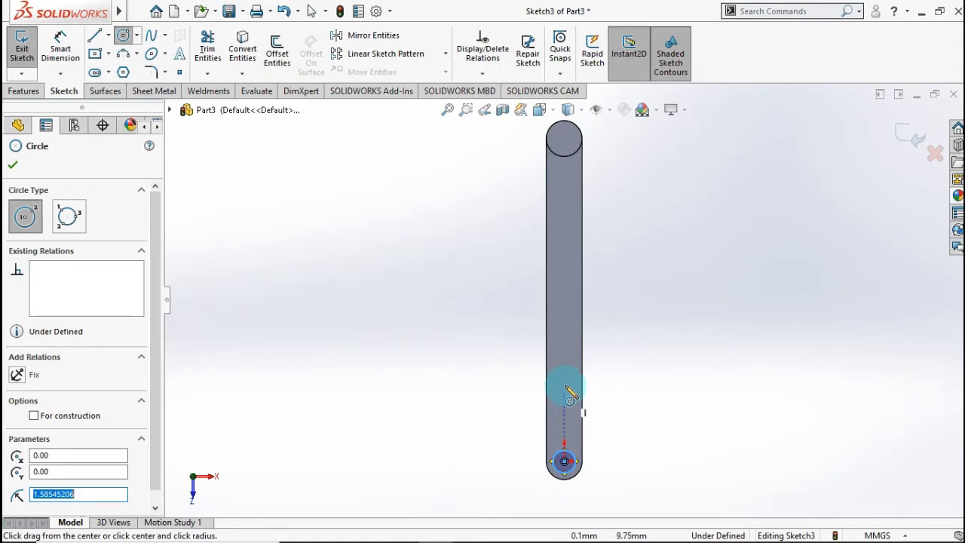
pyautogui.click(579, 378)
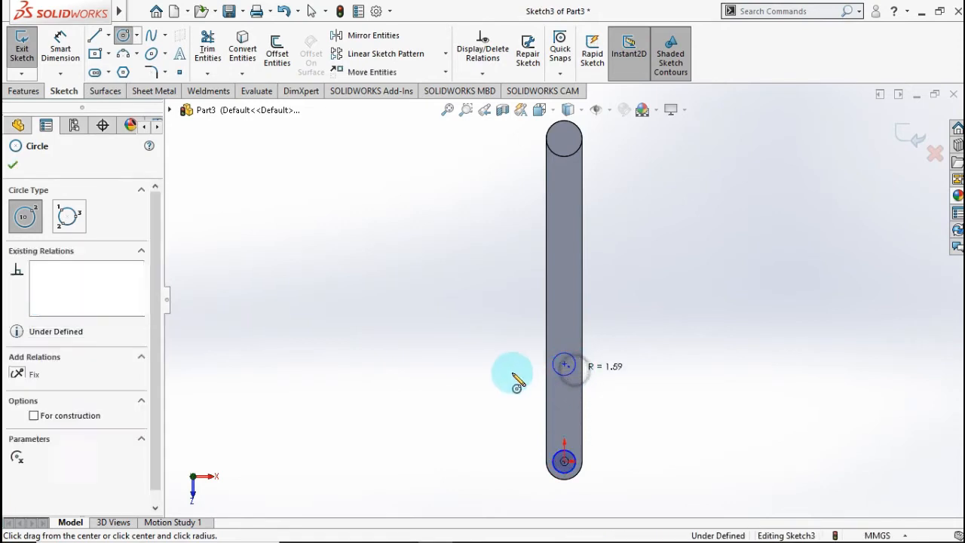
# Dimension the diameter of the circle at the origin to 3 mm.
pyautogui.click(65, 61)
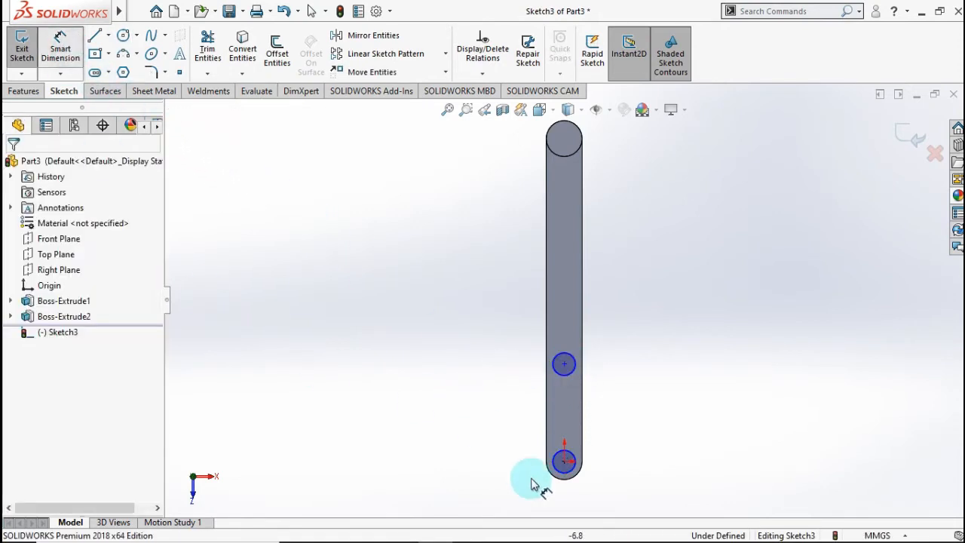
pyautogui.click(558, 472)
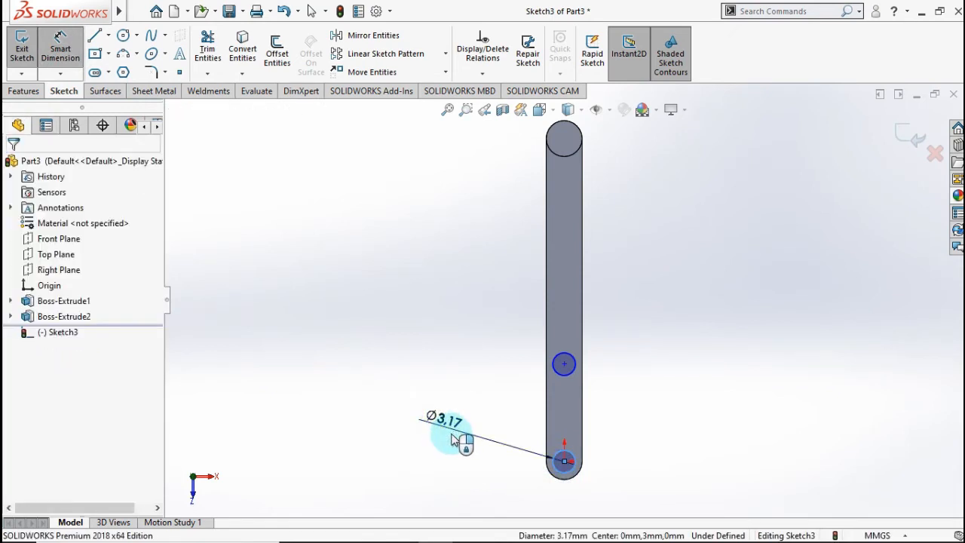
pyautogui.click(396, 430)
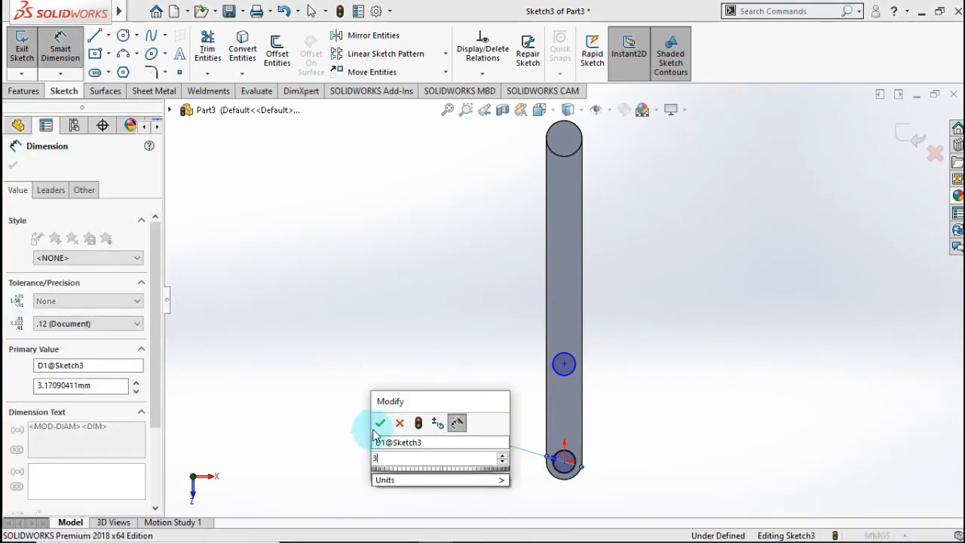
pyautogui.write('3')
pyautogui.click(378, 424)
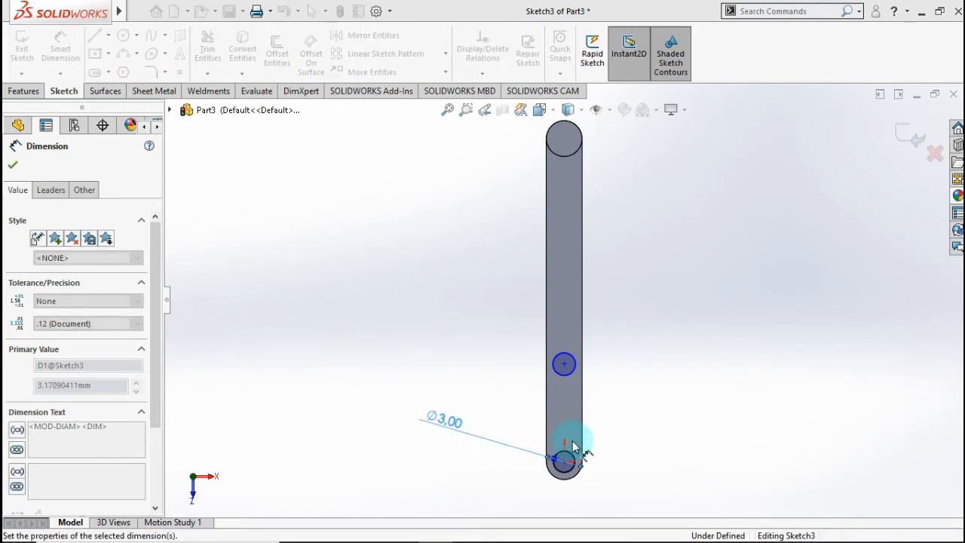
# Dimension the centre distance between the two sketched circles to 12.5 mm.
pyautogui.click(566, 375)
pyautogui.click(618, 407)
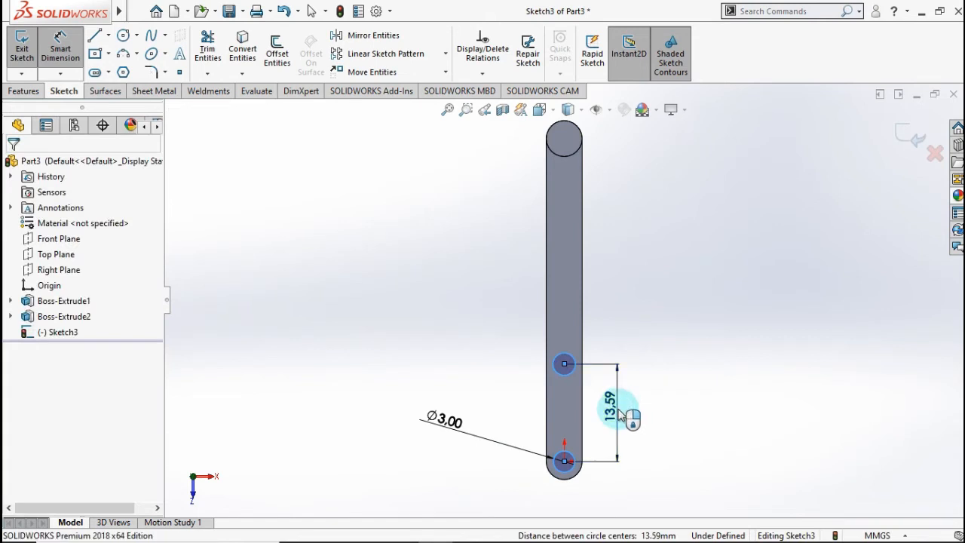
pyautogui.doubleClick(615, 411)
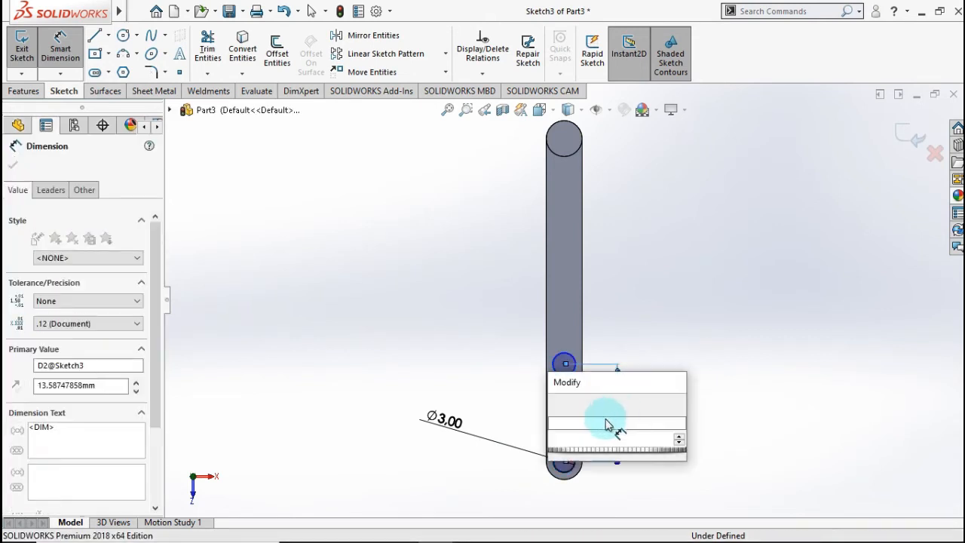
pyautogui.click(519, 401)
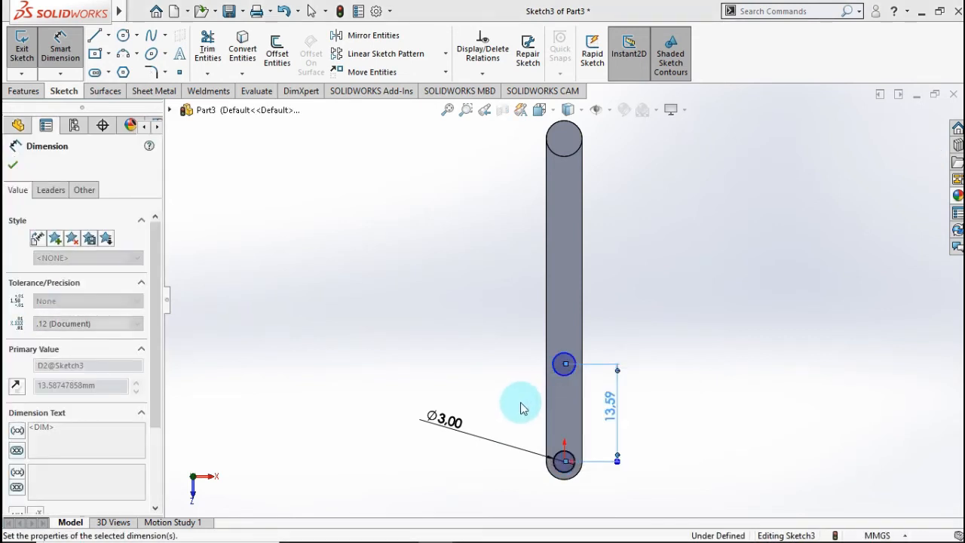
pyautogui.click(473, 374)
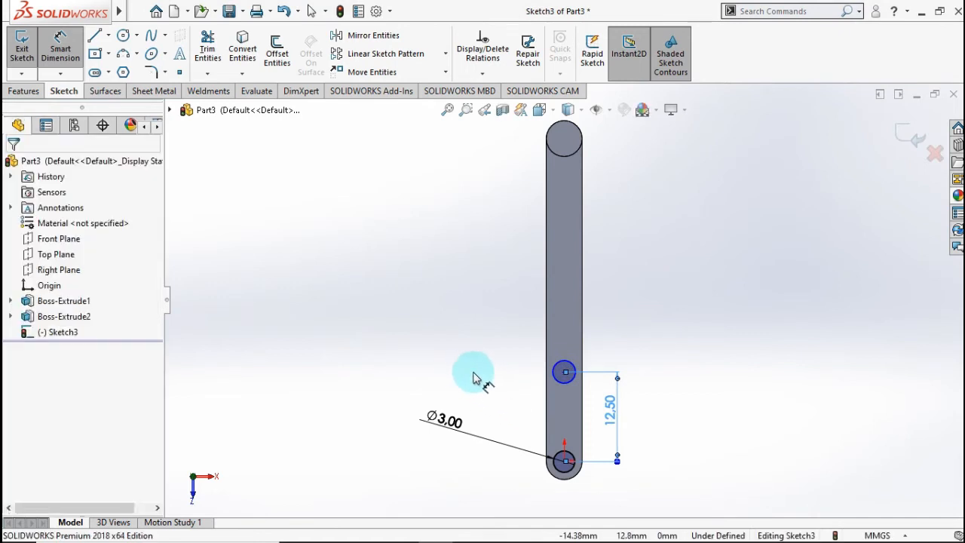
pyautogui.press('Escape')
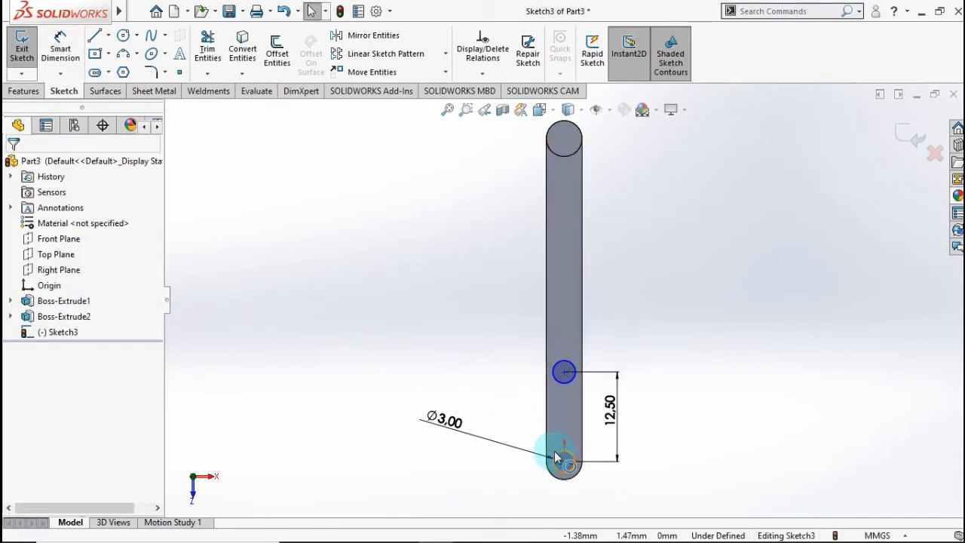
# Add an Equal relation between the two circles on the bar.
pyautogui.click(555, 433)
pyautogui.click(562, 375)
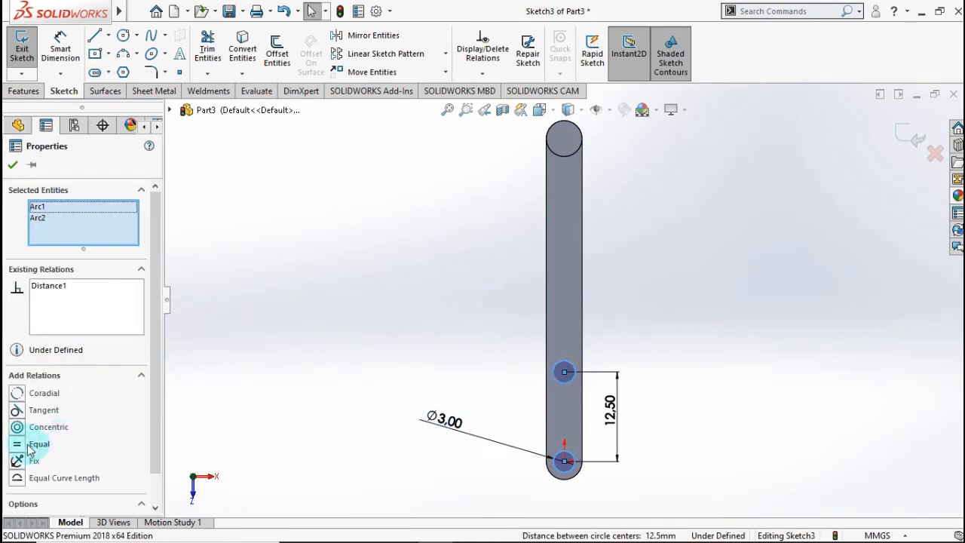
pyautogui.click(12, 167)
# Cut both circles through the bar as an Extruded Cut with the Through All end condition.
pyautogui.click(212, 47)
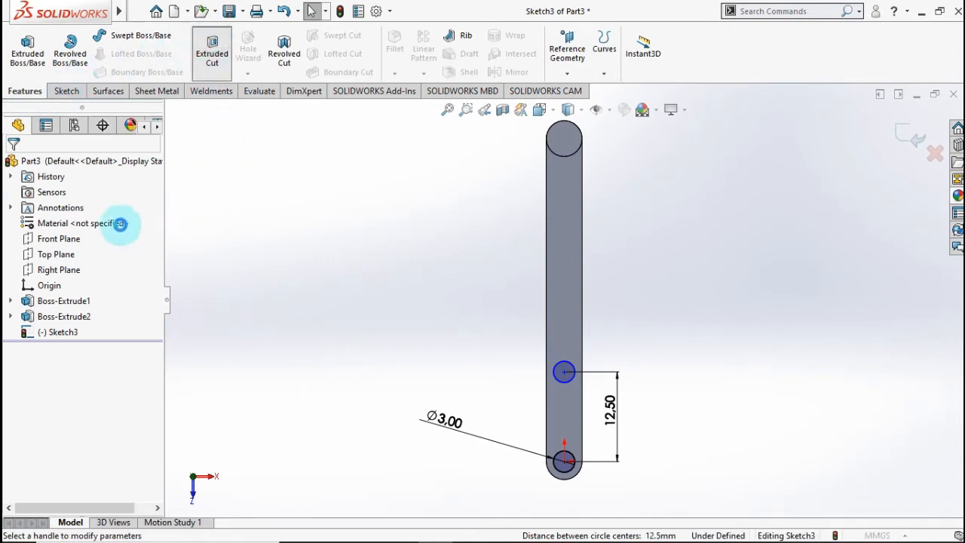
pyautogui.click(108, 251)
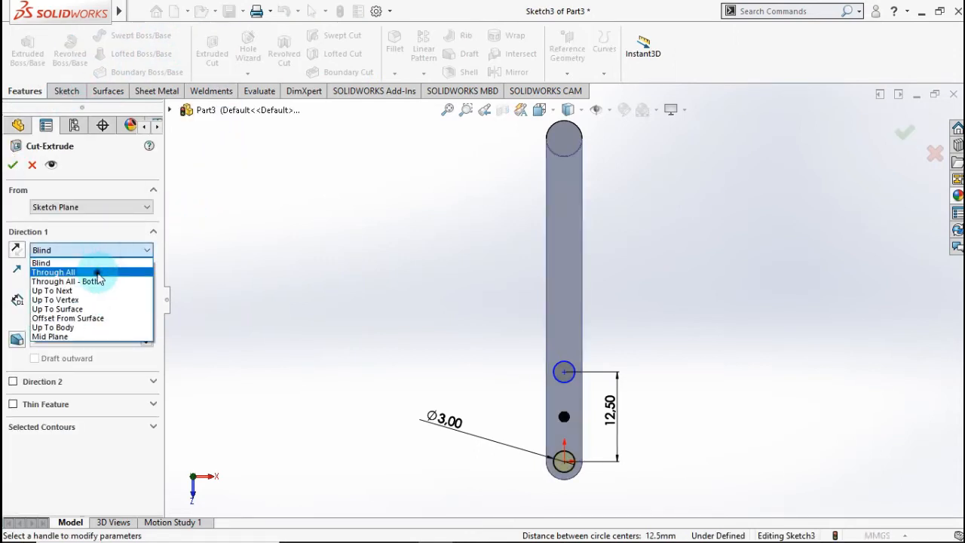
pyautogui.click(96, 269)
pyautogui.click(13, 165)
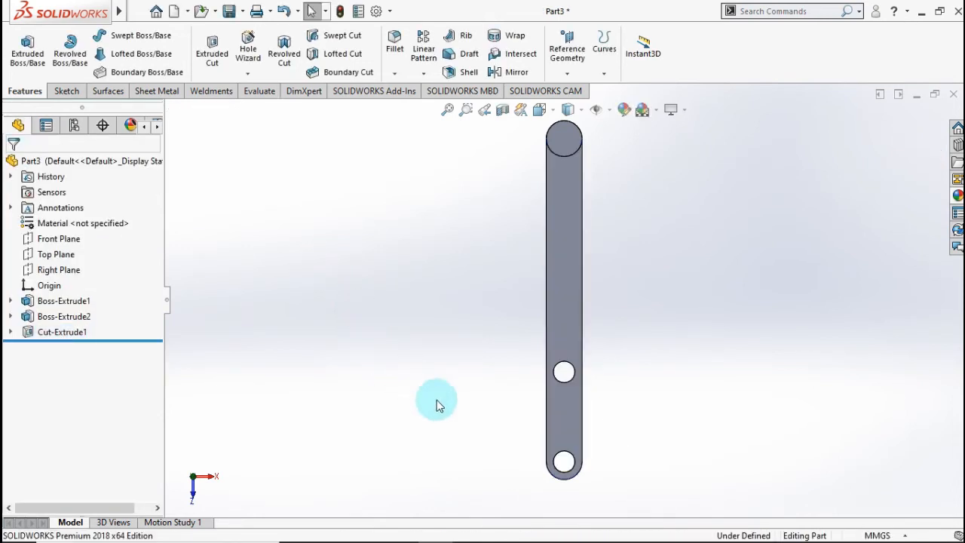
# Apply a blue colour appearance to the whole bar part.
pyautogui.moveTo(438, 403); pyautogui.dragTo(427, 279, button='middle')
pyautogui.moveTo(453, 387); pyautogui.dragTo(393, 398, button='middle')
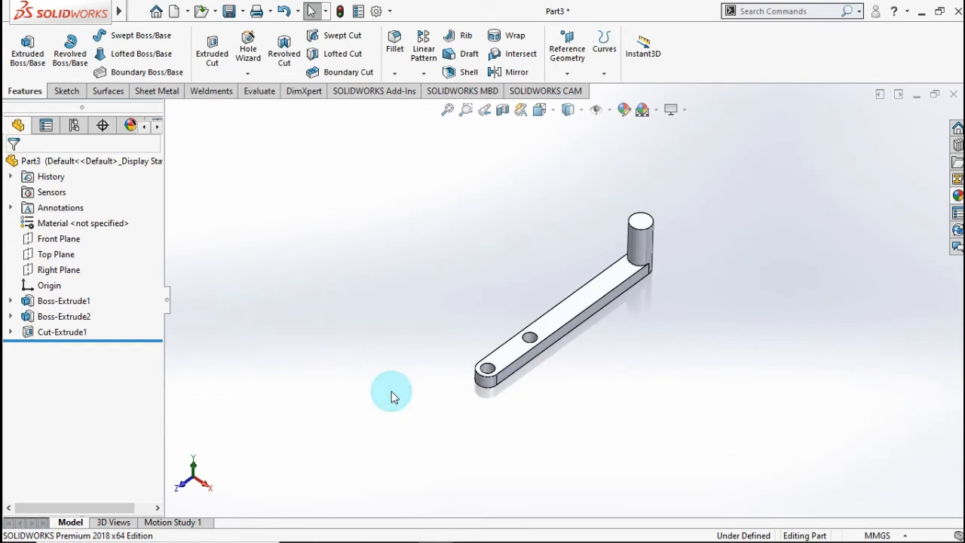
pyautogui.hotkey('ctrl', '7')
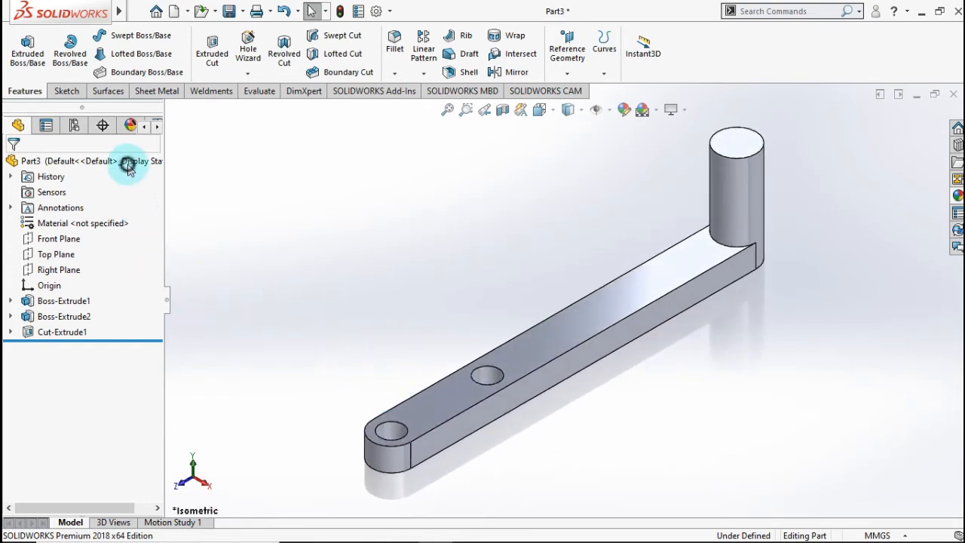
pyautogui.click(126, 163)
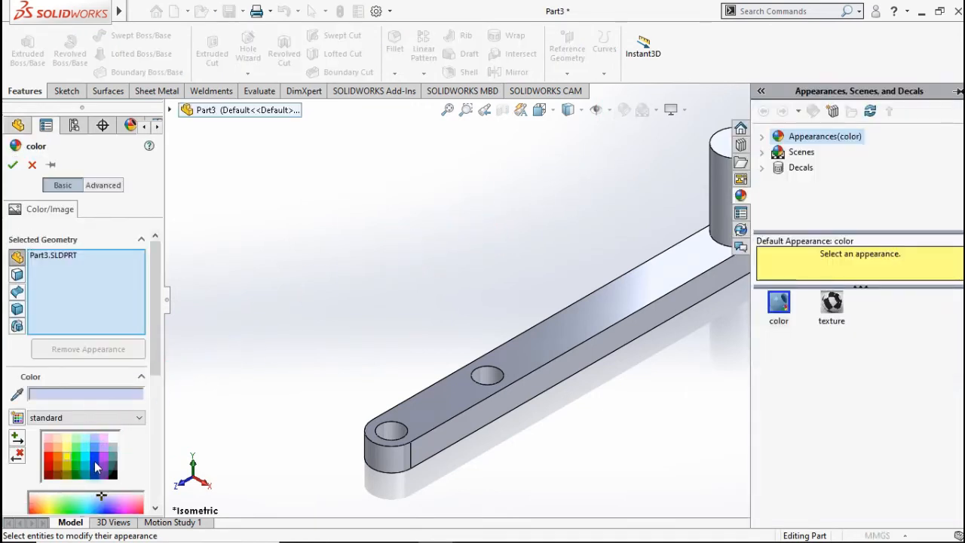
pyautogui.click(93, 457)
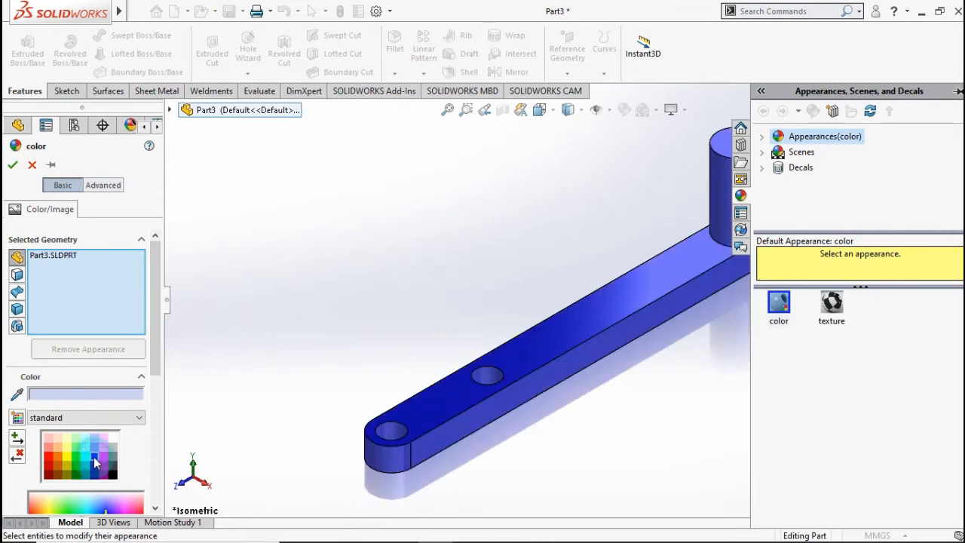
pyautogui.click(15, 168)
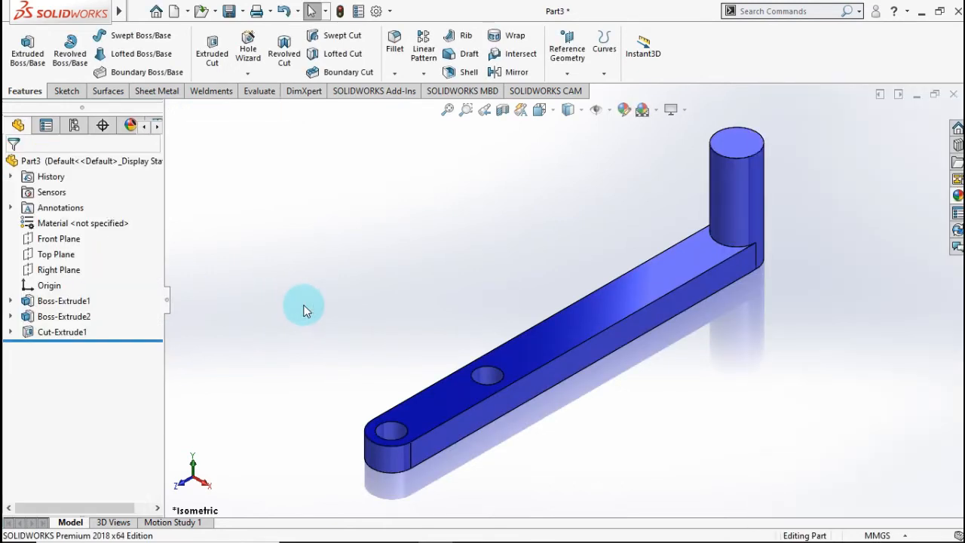
# Insert the Bar, Base and Pin parts from the SM 1 folder into the new assembly, placing them side by side.
pyautogui.moveTo(227, 256); pyautogui.dragTo(290, 377)
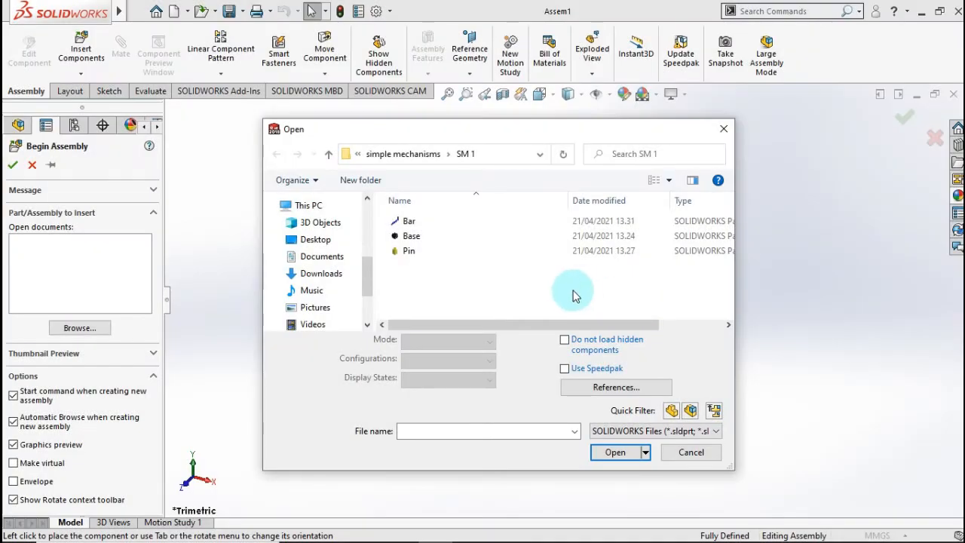
pyautogui.moveTo(478, 274); pyautogui.dragTo(440, 222)
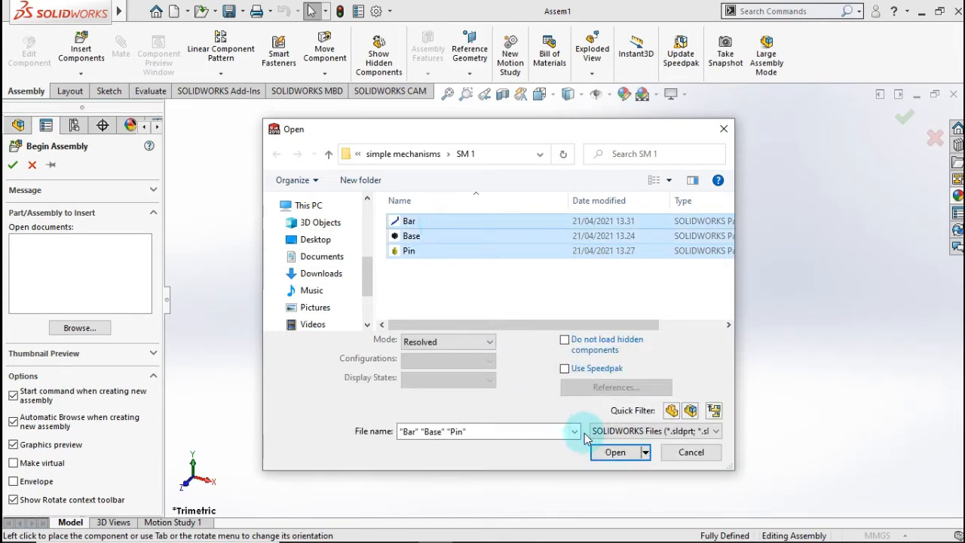
pyautogui.click(603, 456)
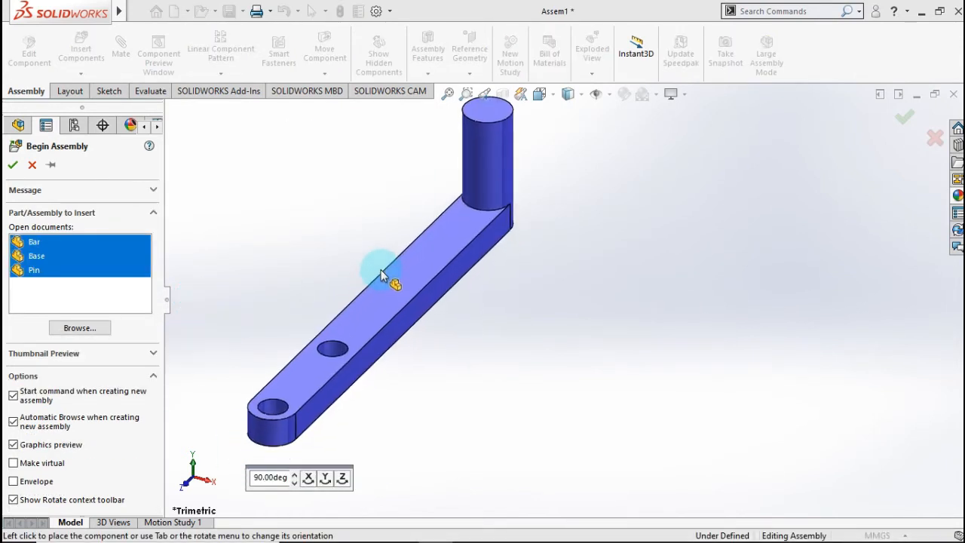
pyautogui.click(386, 272)
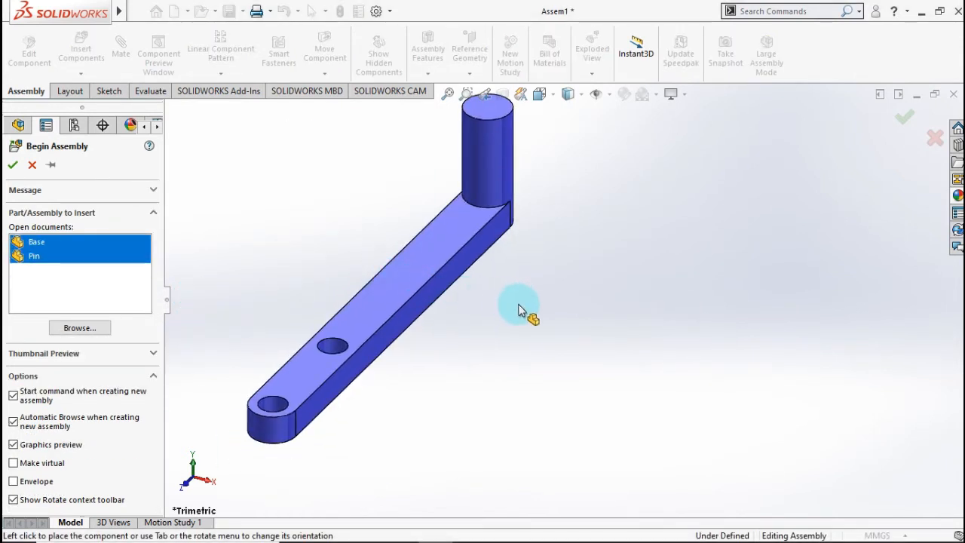
pyautogui.scroll(6, 528, 313)
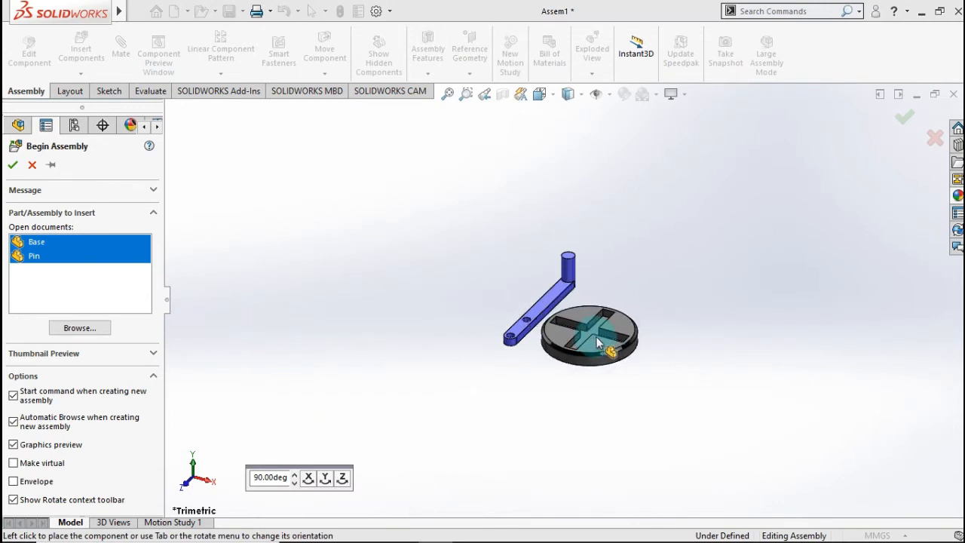
pyautogui.click(607, 337)
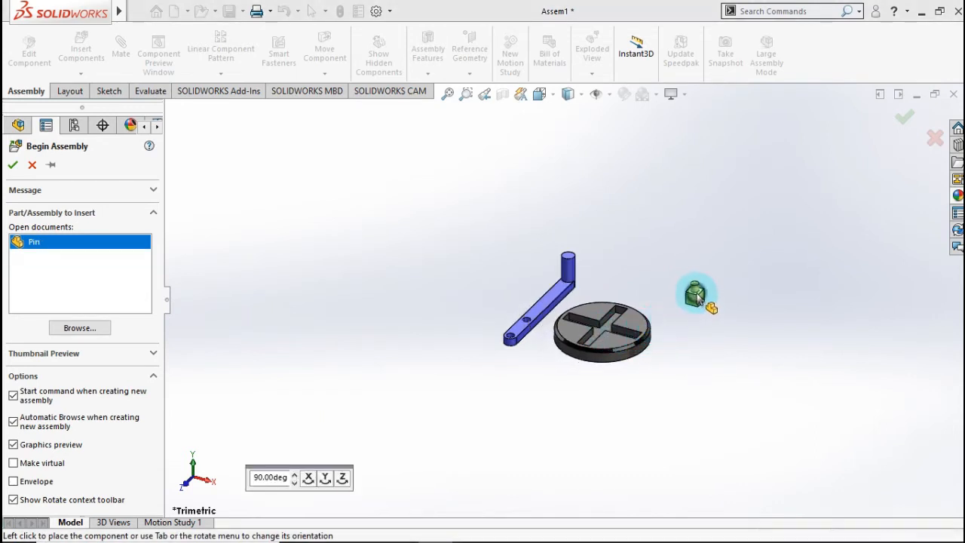
pyautogui.click(697, 298)
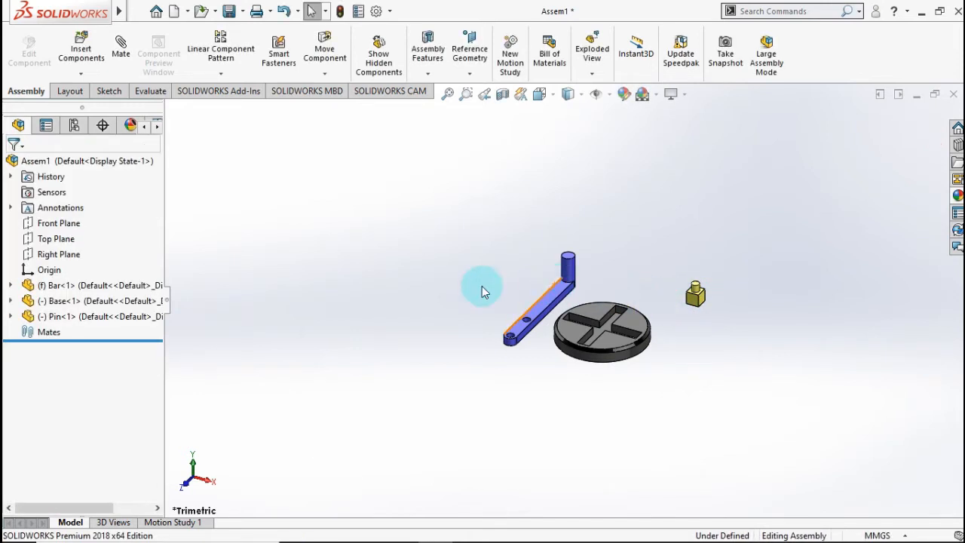
# Set the Bar component to float and move it well away from the base, on the side opposite the pin.
pyautogui.rightClick(111, 287)
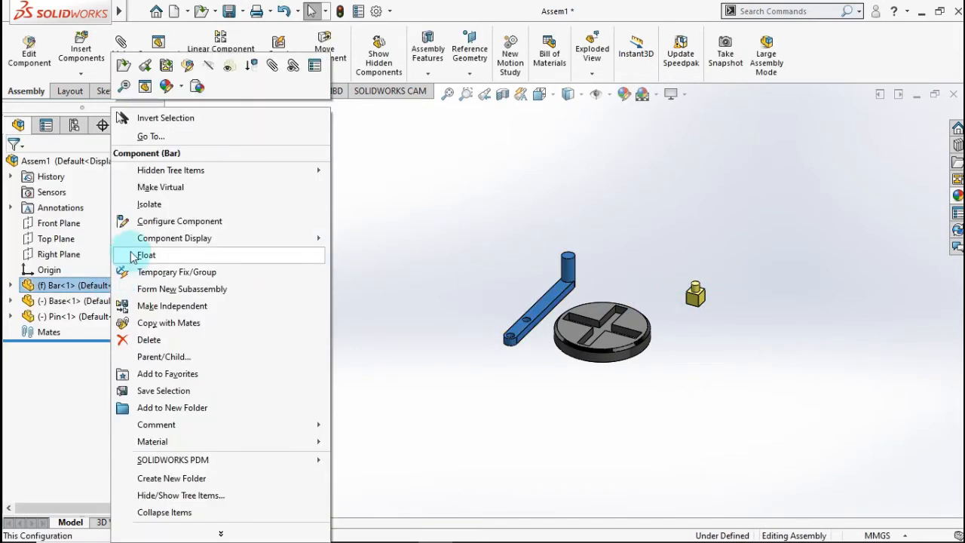
pyautogui.click(138, 252)
pyautogui.scroll(-3, 595, 285)
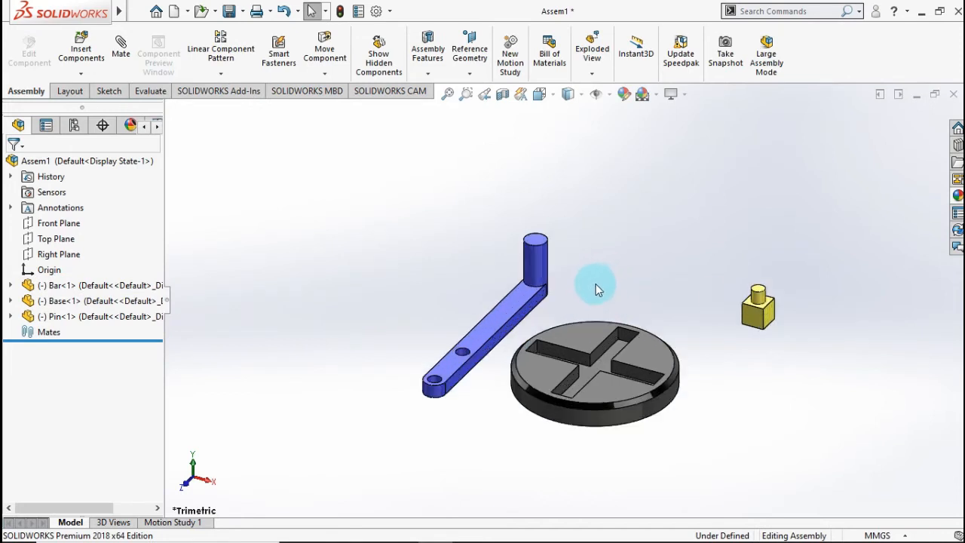
pyautogui.moveTo(509, 315); pyautogui.dragTo(317, 312)
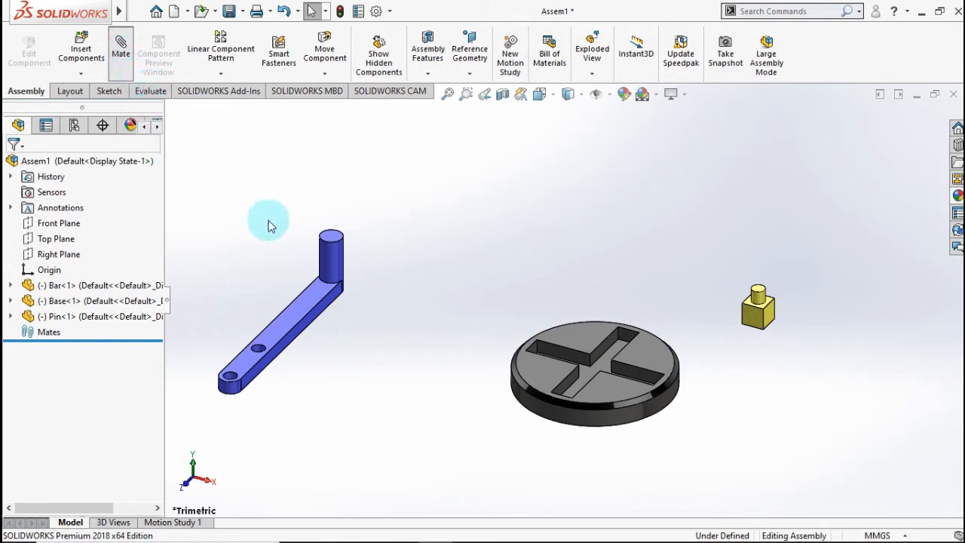
# Add a coincident mate between the base's Front Plane and the assembly's Front Plane.
pyautogui.scroll(2, 378, 257)
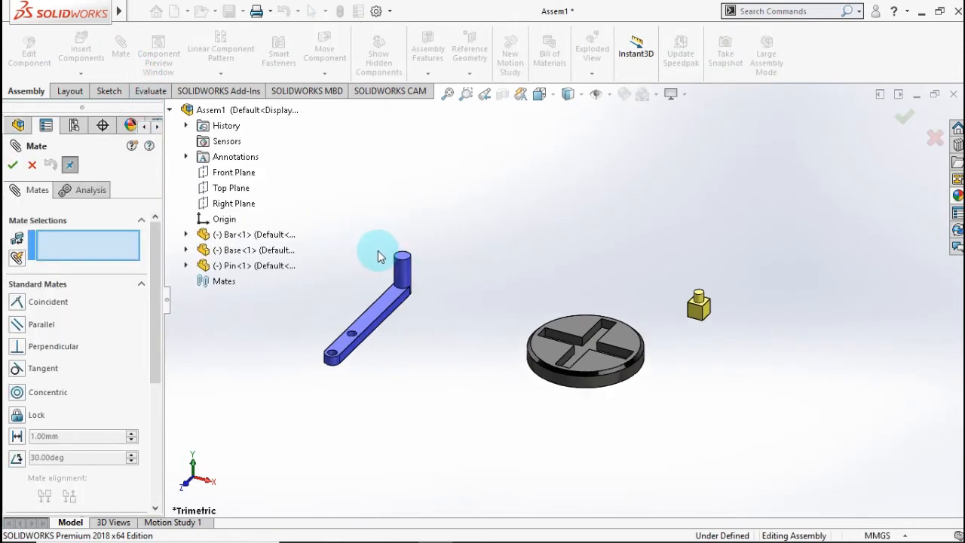
pyautogui.click(186, 250)
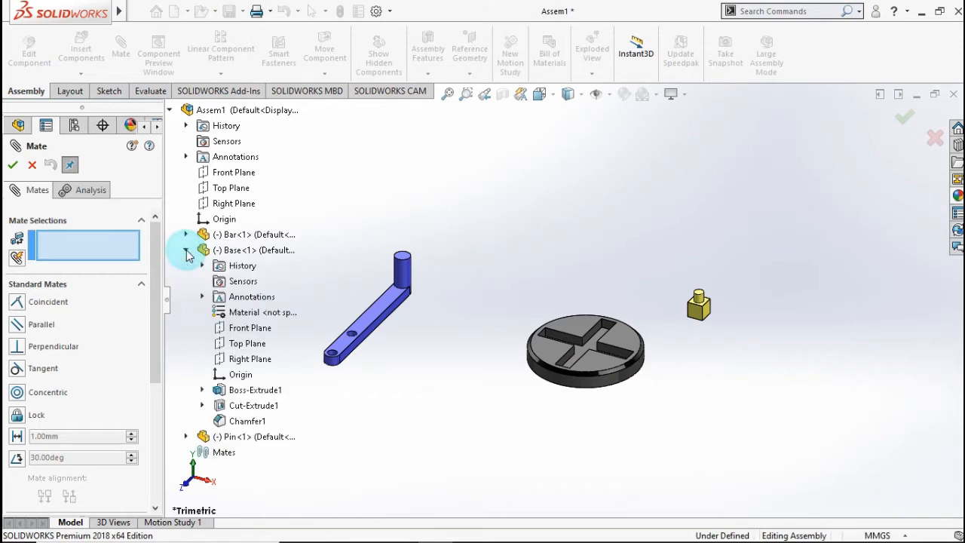
pyautogui.click(239, 330)
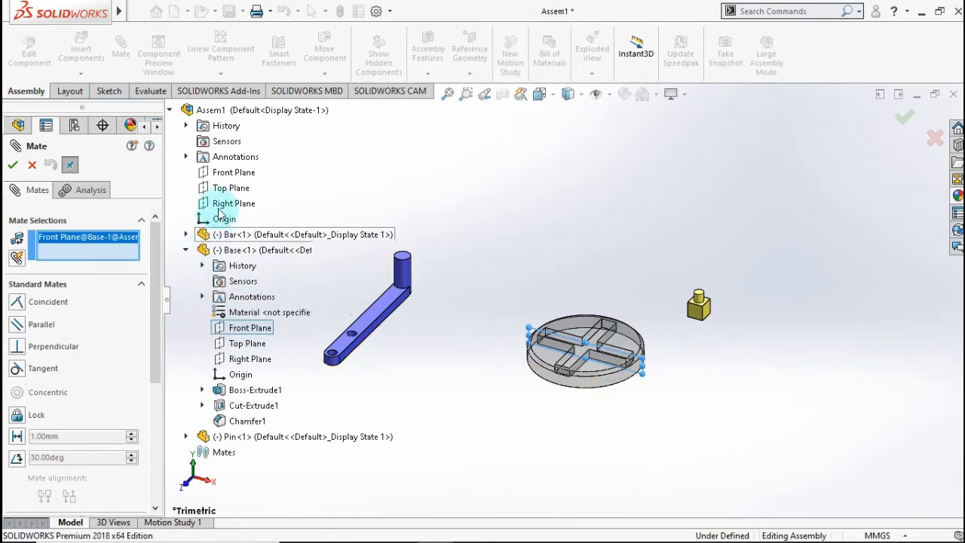
pyautogui.click(226, 174)
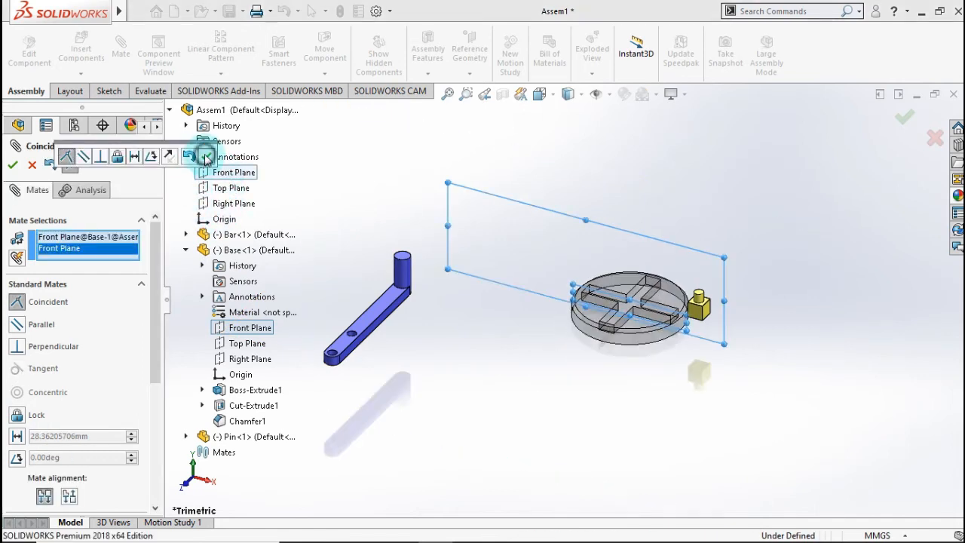
pyautogui.click(206, 156)
# Add a coincident mate between the assembly's Top Plane and the base's Top Plane.
pyautogui.click(221, 188)
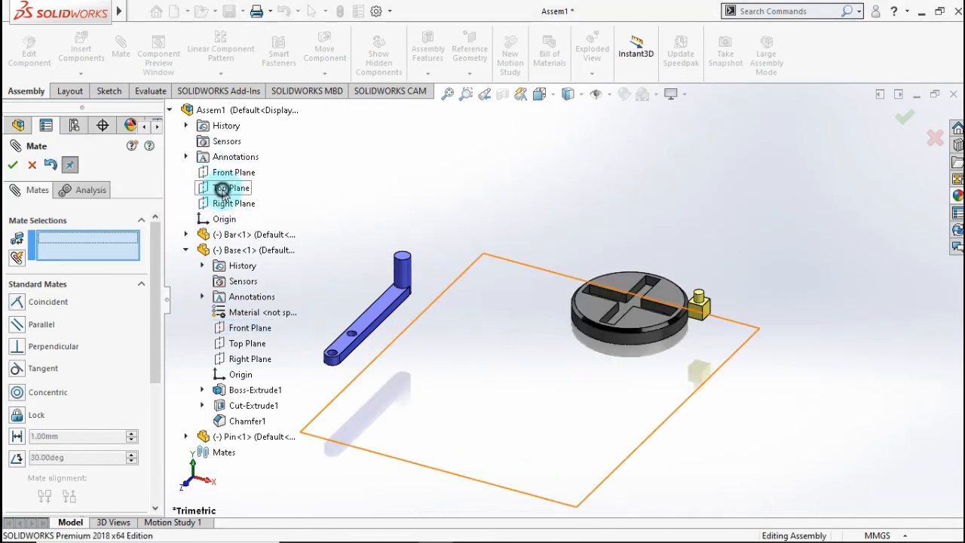
pyautogui.click(241, 328)
pyautogui.rightClick(80, 248)
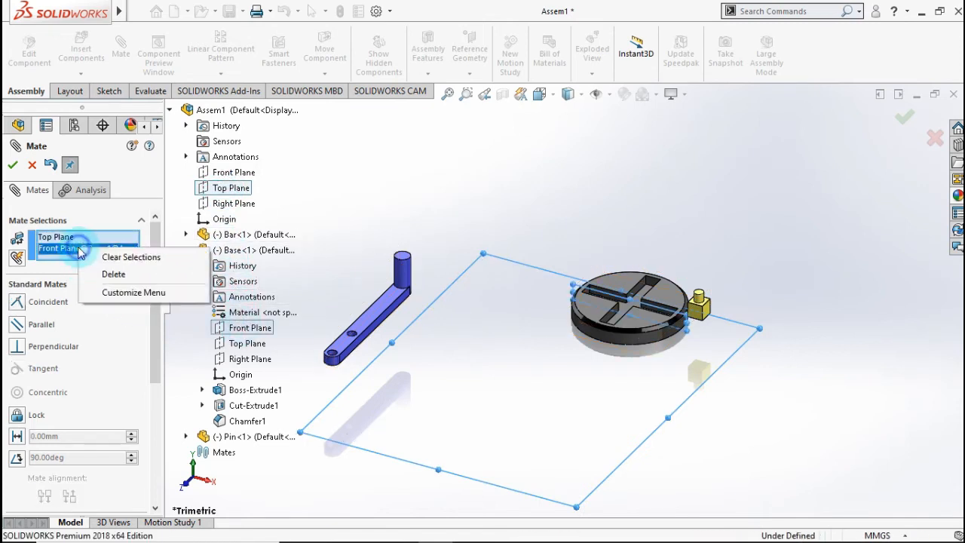
pyautogui.click(113, 274)
pyautogui.click(226, 360)
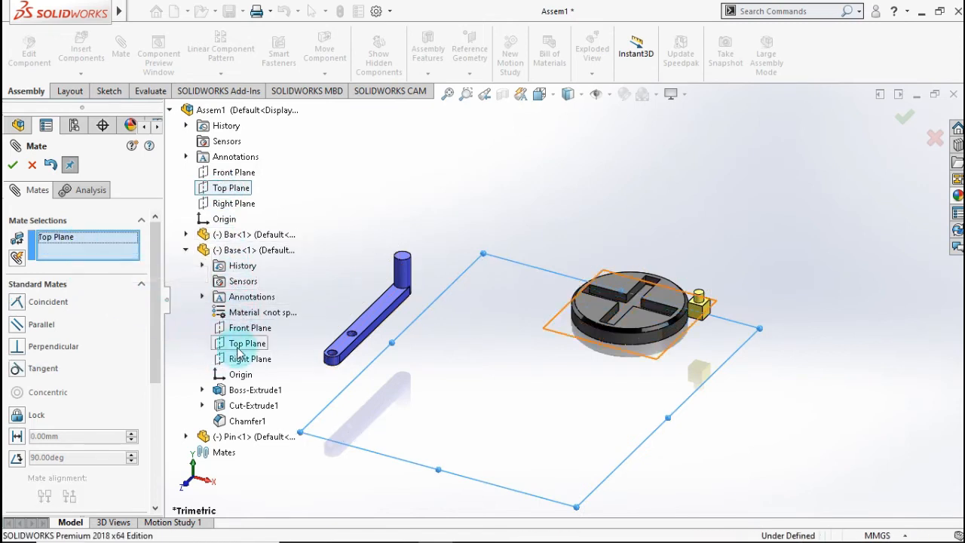
pyautogui.click(240, 346)
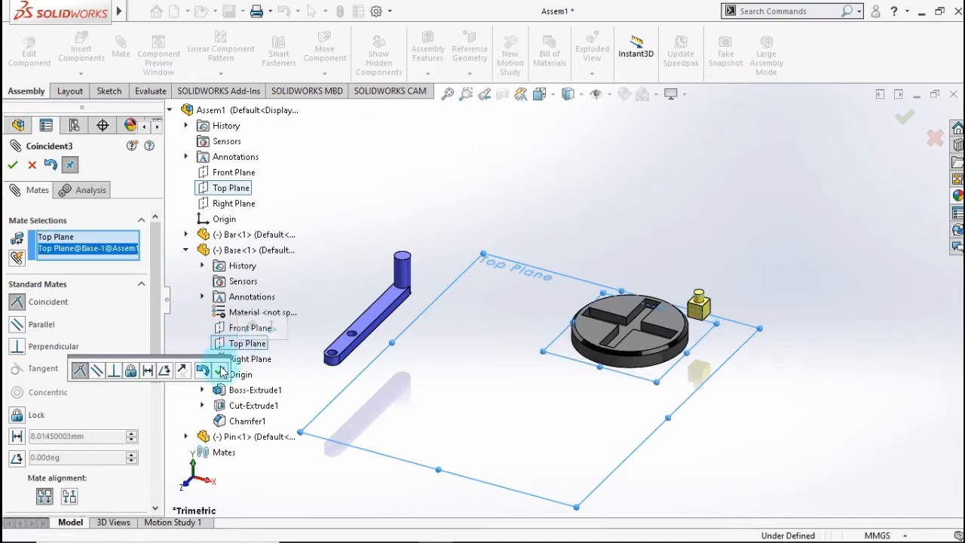
pyautogui.click(220, 369)
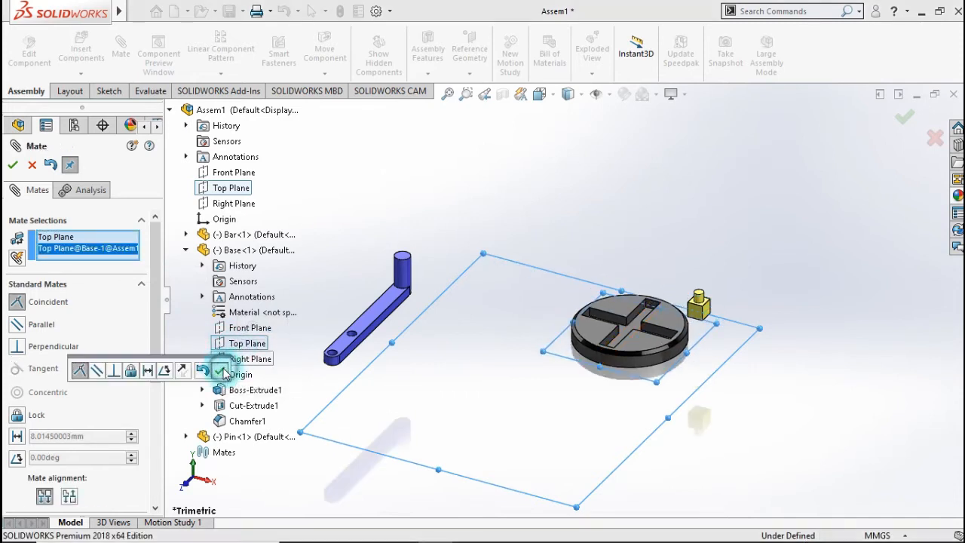
# Add a coincident mate between the base's Right Plane and the assembly's Right Plane, and finish the Mate command.
pyautogui.click(228, 360)
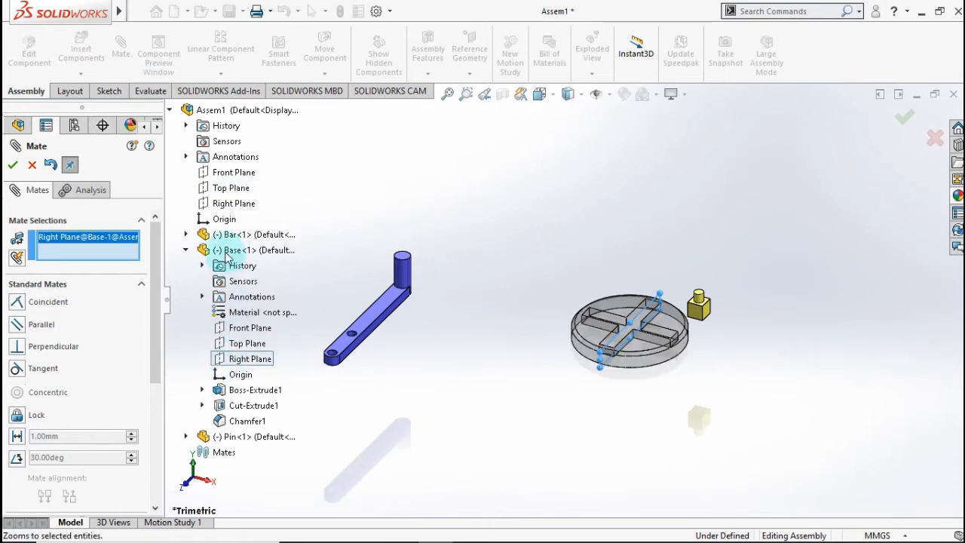
pyautogui.click(218, 204)
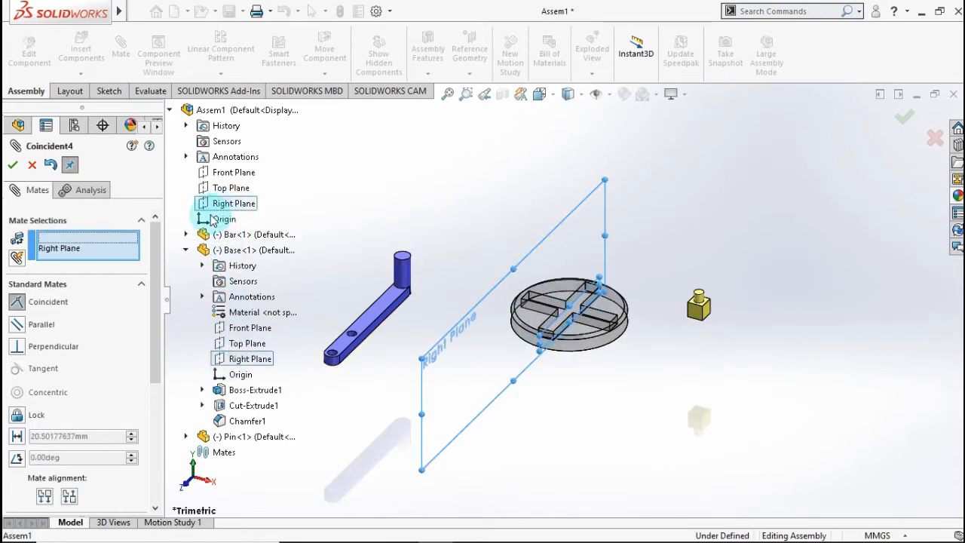
pyautogui.click(194, 198)
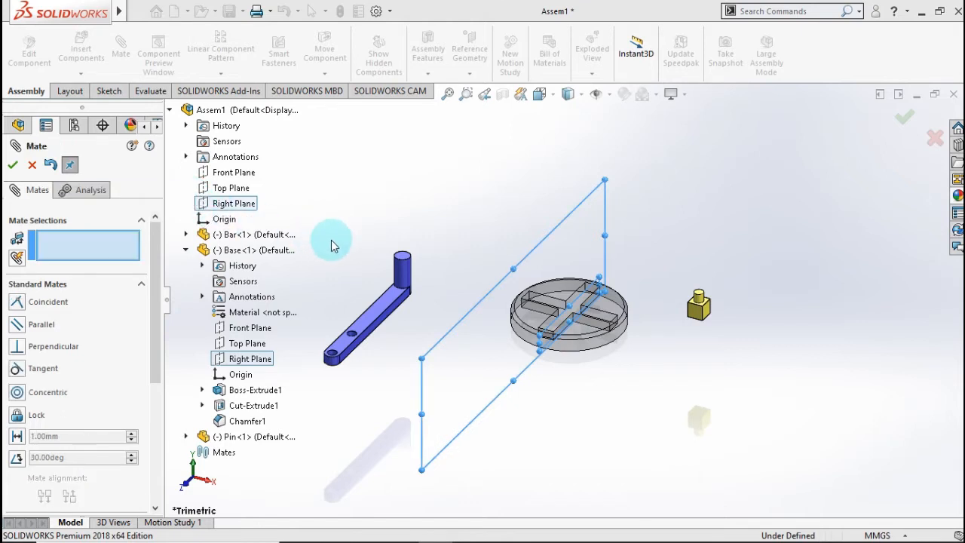
pyautogui.click(13, 168)
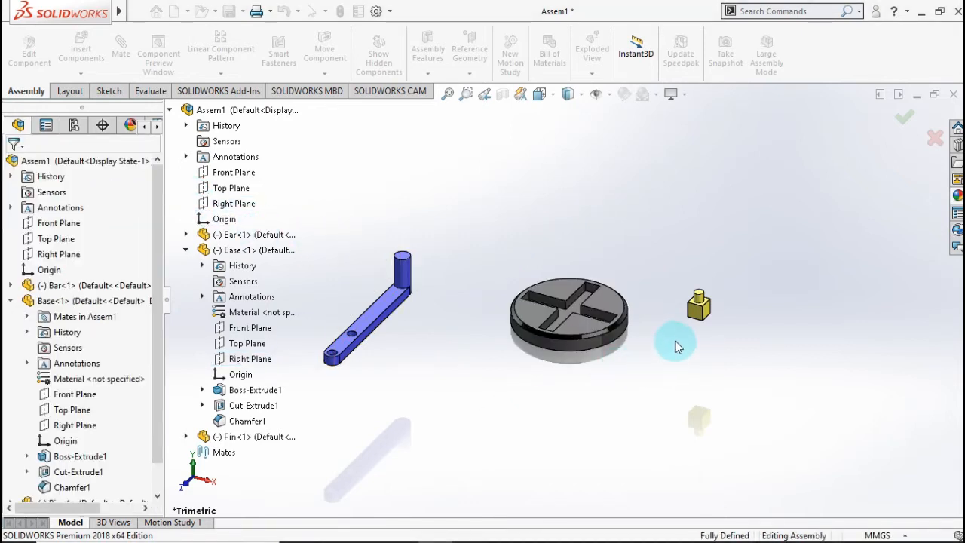
# Move the bar up and closer to the base, and place a second copy of the pin beside the base, behind the original.
pyautogui.moveTo(651, 324); pyautogui.dragTo(377, 331, button='middle')
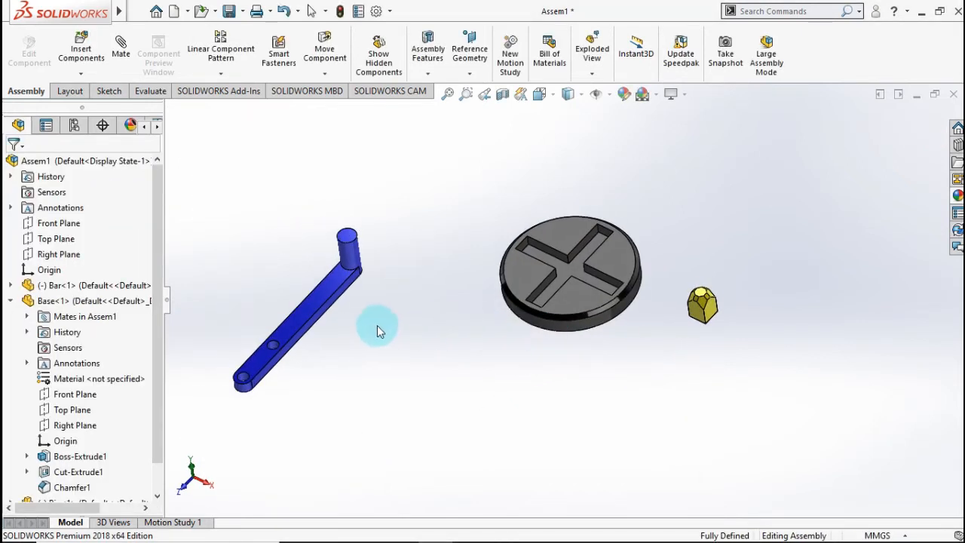
pyautogui.moveTo(329, 296); pyautogui.dragTo(502, 241)
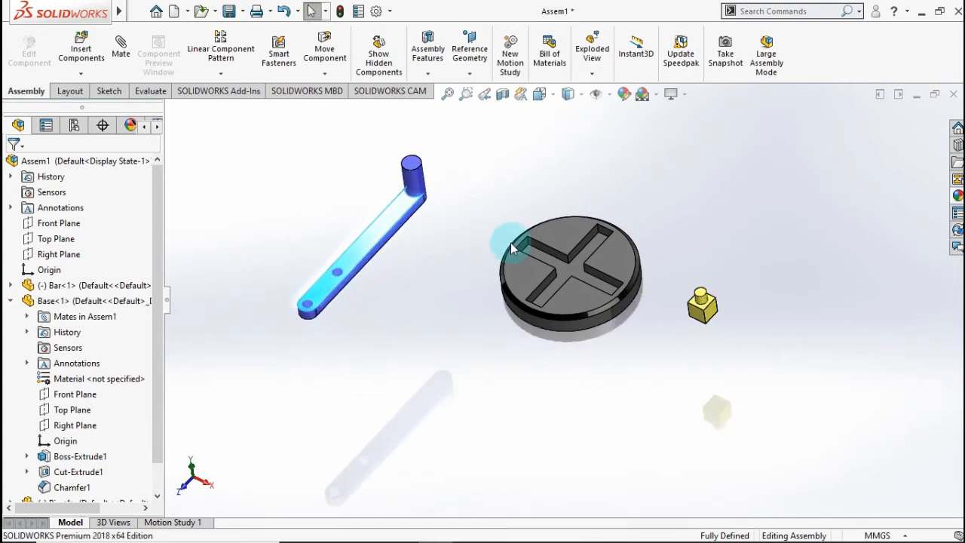
pyautogui.click(701, 320)
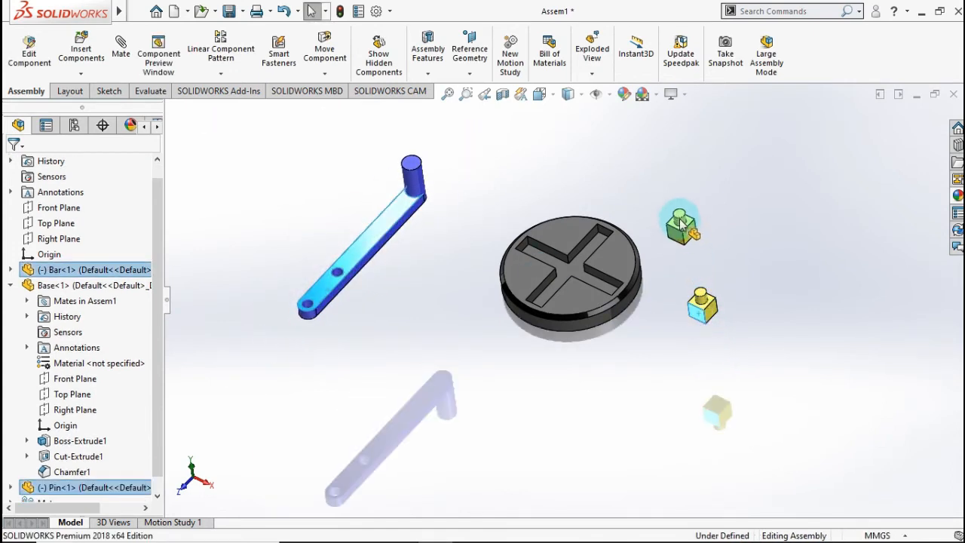
# Collapse the base's feature list and set the Base component to fixed.
pyautogui.click(11, 286)
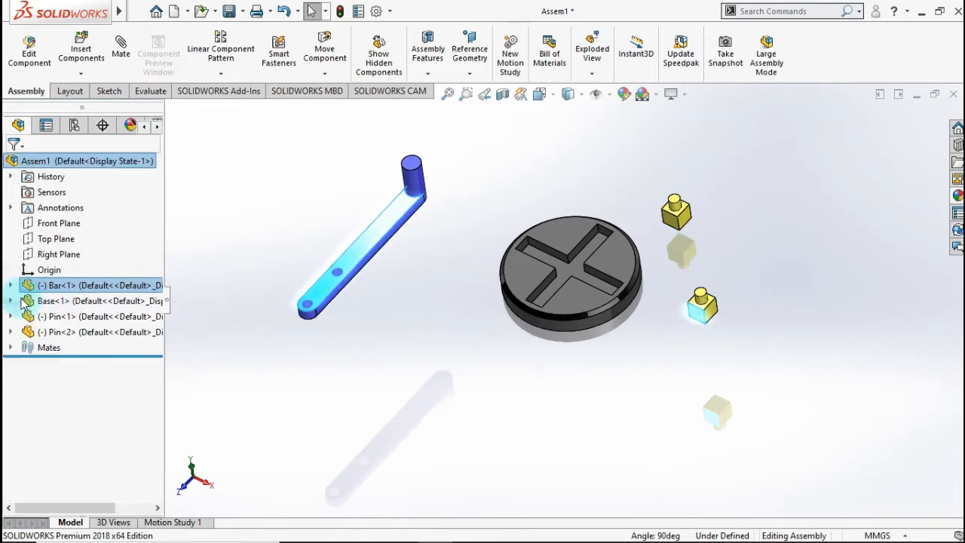
pyautogui.click(49, 302)
pyautogui.rightClick(77, 305)
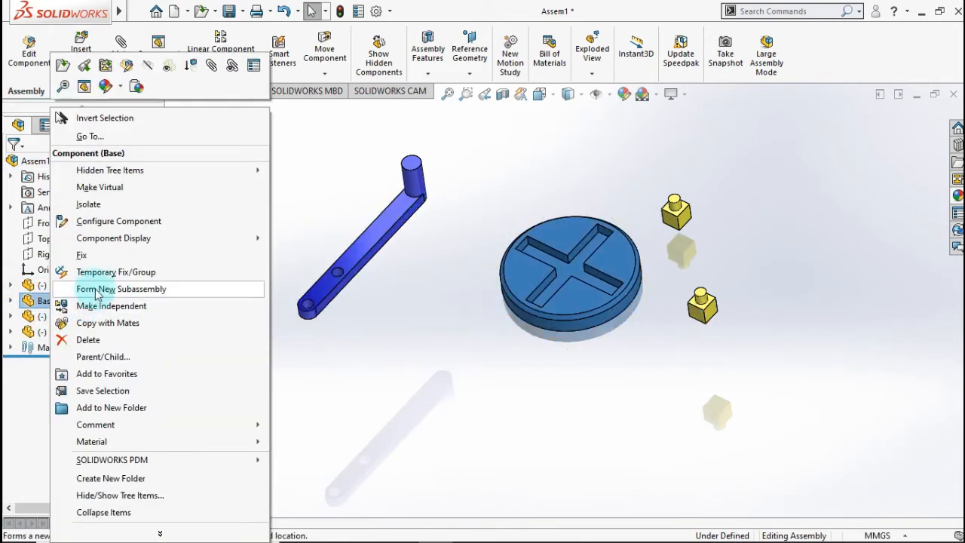
pyautogui.click(84, 254)
pyautogui.click(620, 343)
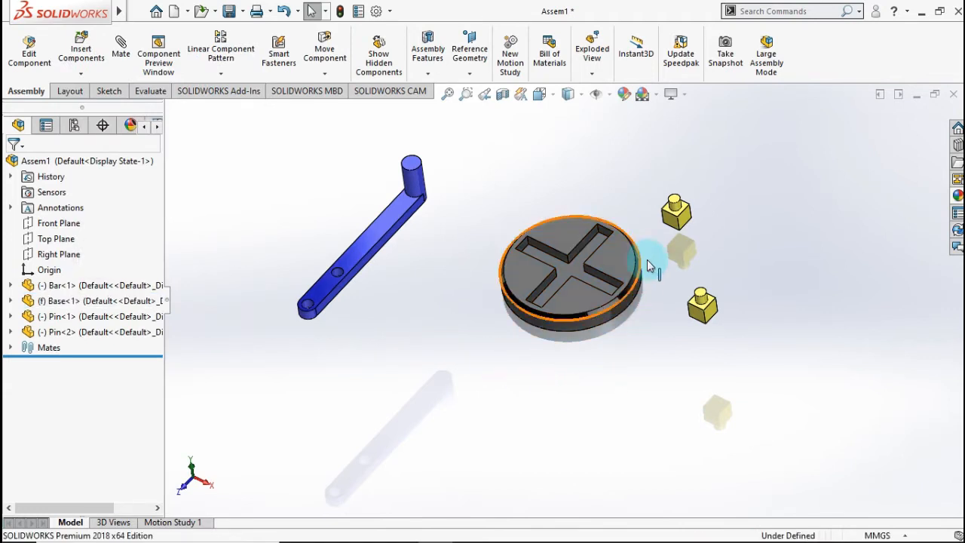
# Add a coincident mate between the copied pin's bottom face and the floor of the base's cross slot.
pyautogui.scroll(-2, 651, 237)
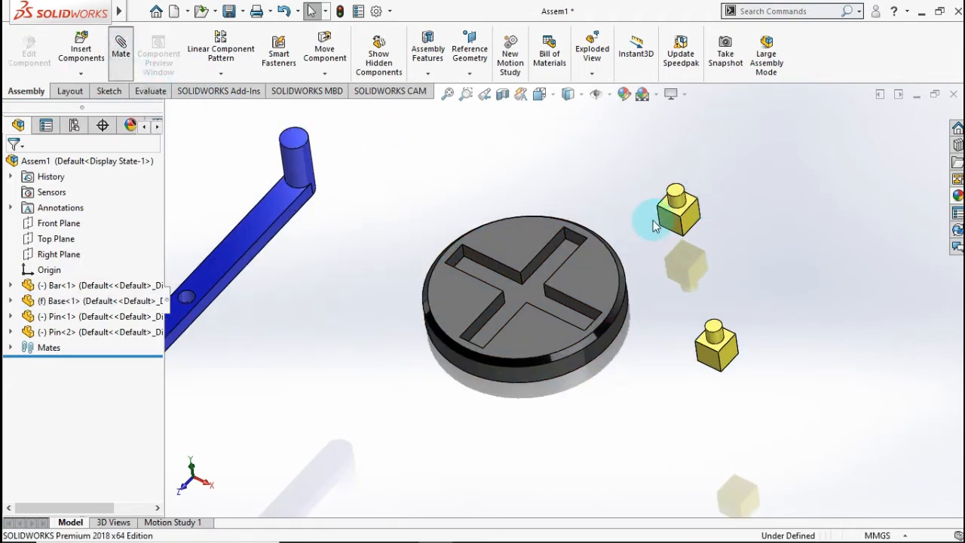
pyautogui.moveTo(648, 231); pyautogui.dragTo(660, 174, button='middle')
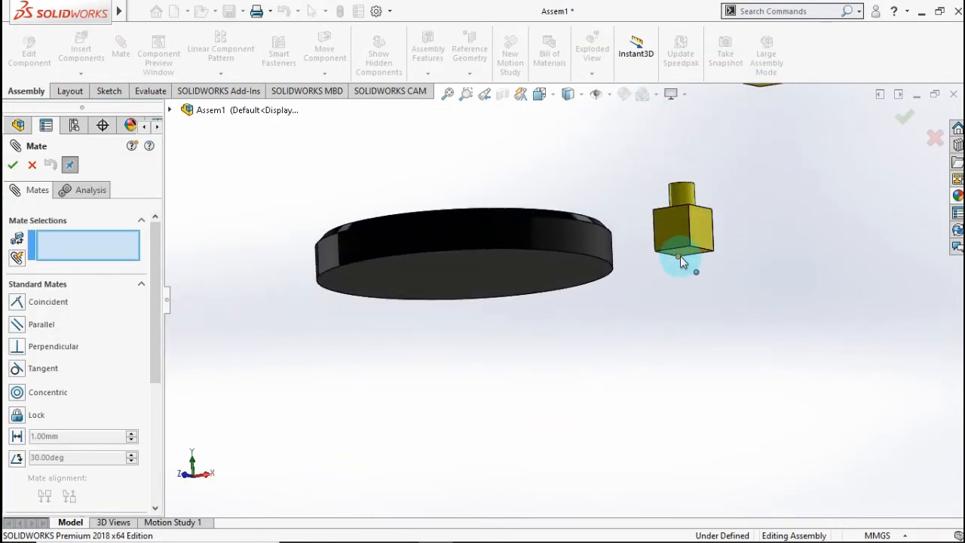
pyautogui.click(680, 256)
pyautogui.moveTo(502, 200); pyautogui.dragTo(485, 171, button='middle')
pyautogui.scroll(2, 485, 170)
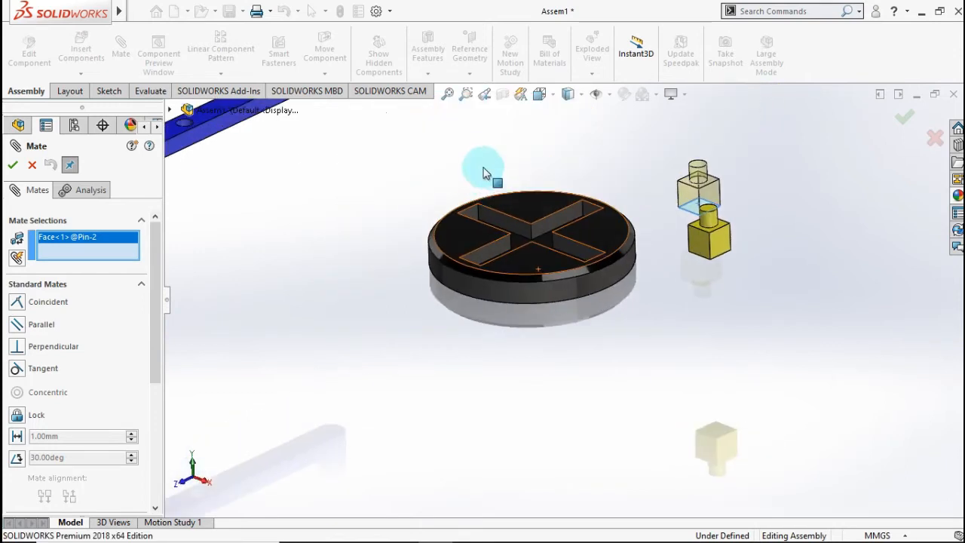
pyautogui.click(534, 228)
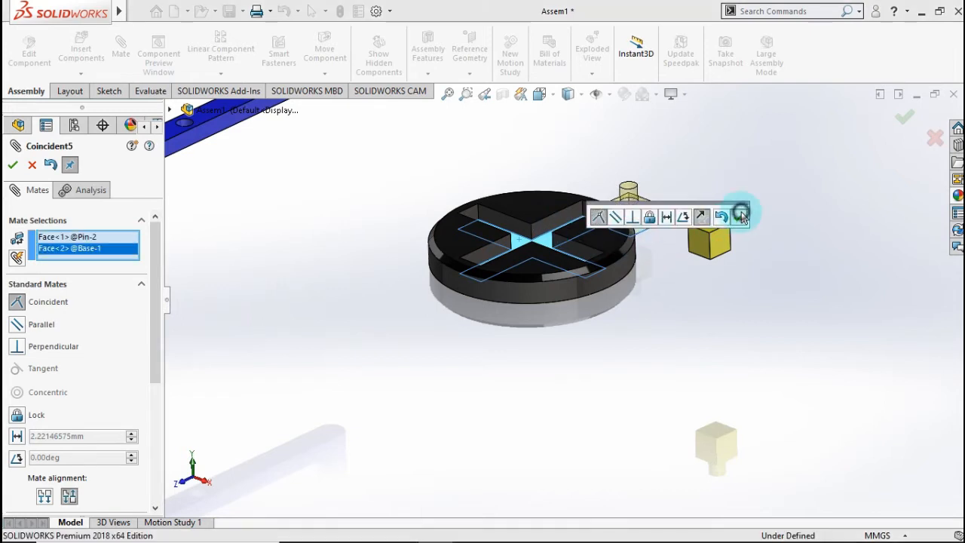
pyautogui.click(741, 217)
# Add a coincident mate between a side face of the copied pin's block and a side wall of the base's slot.
pyautogui.moveTo(573, 193); pyautogui.dragTo(583, 219, button='middle')
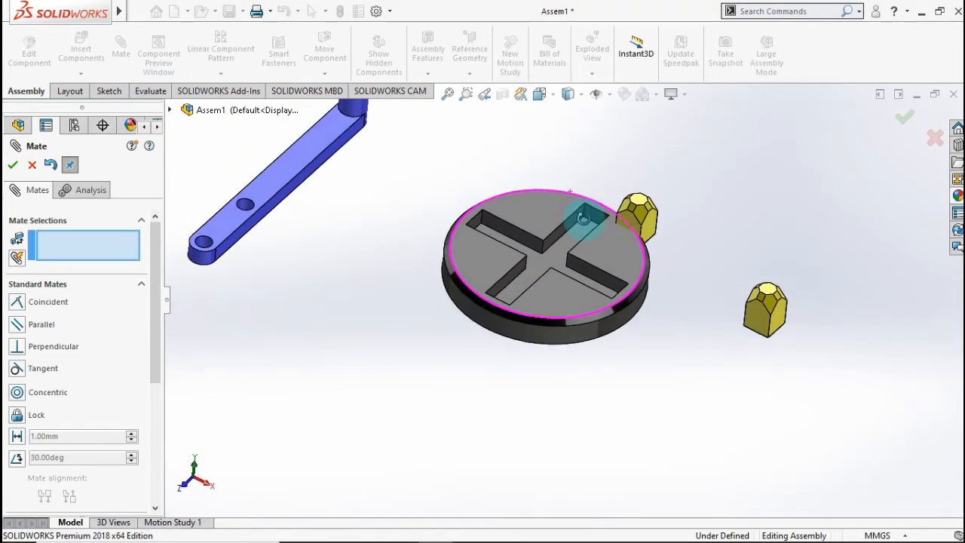
pyautogui.scroll(-5, 588, 217)
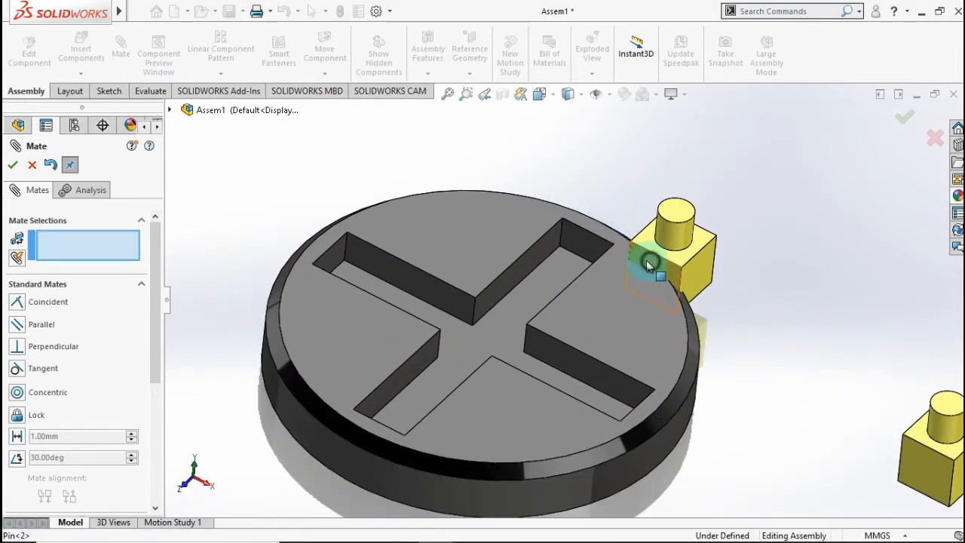
pyautogui.click(648, 264)
pyautogui.moveTo(517, 243); pyautogui.dragTo(383, 296, button='middle')
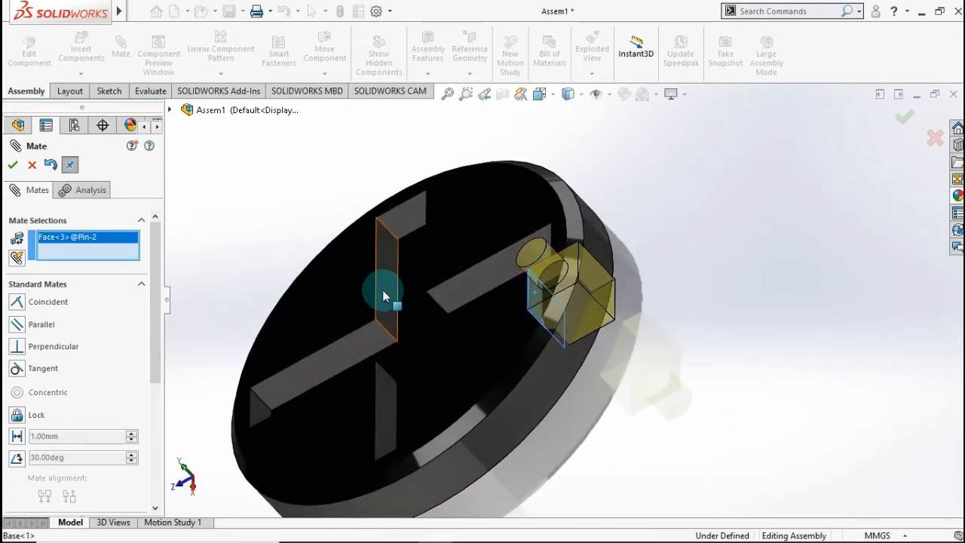
pyautogui.click(385, 290)
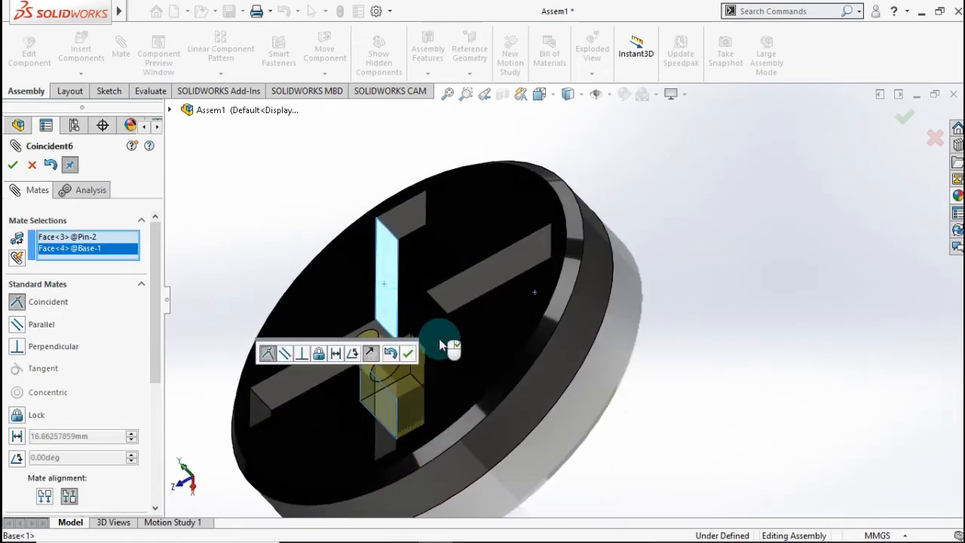
pyautogui.click(411, 355)
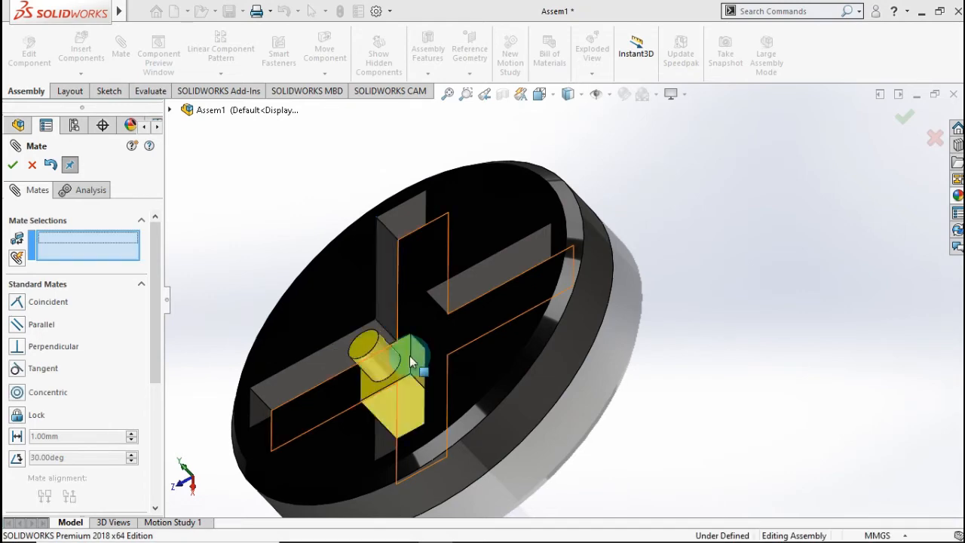
# Add a coincident mate between the original pin's bottom face and the floor of the base's cross slot.
pyautogui.scroll(5, 410, 360)
pyautogui.moveTo(435, 344); pyautogui.dragTo(548, 411, button='middle')
pyautogui.click(614, 422)
pyautogui.scroll(-2, 528, 377)
pyautogui.scroll(-2, 520, 356)
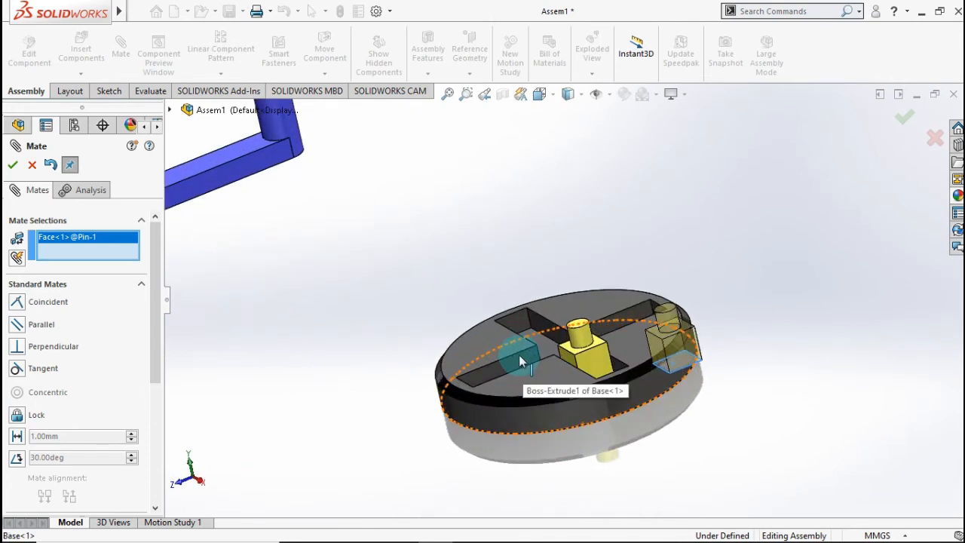
pyautogui.moveTo(520, 356); pyautogui.dragTo(525, 392, button='middle')
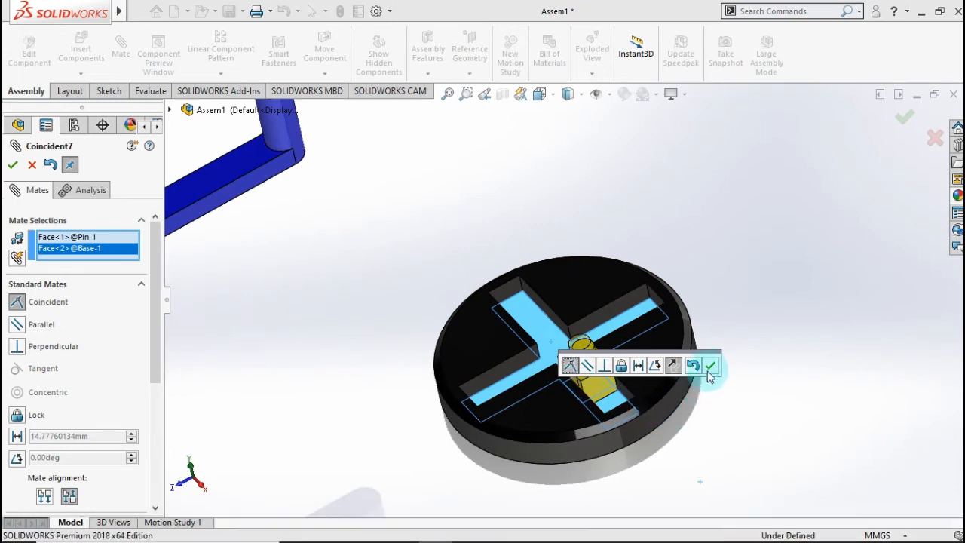
# Move the original pin over to the perpendicular slot and mate its block's side face coincident with that slot's side wall.
pyautogui.scroll(-2, 584, 337)
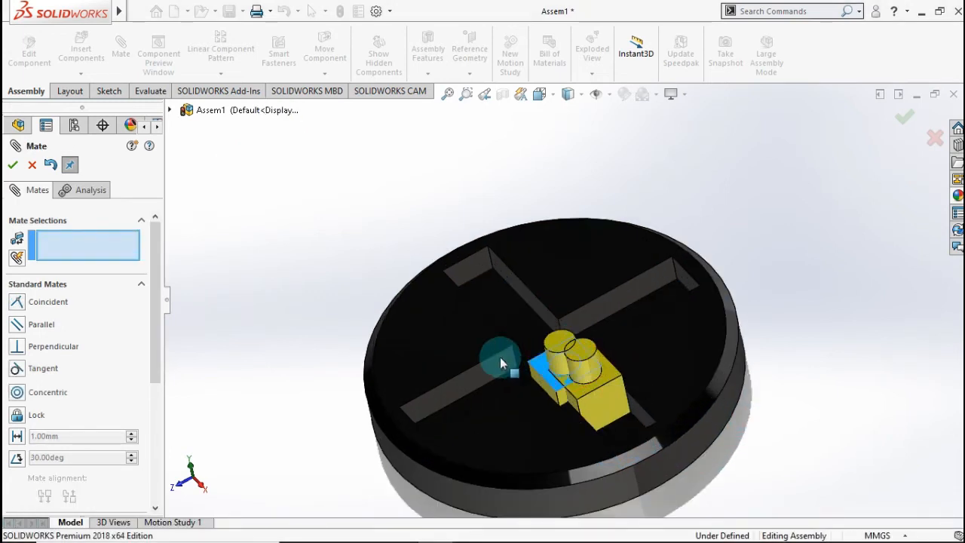
pyautogui.moveTo(501, 363); pyautogui.dragTo(403, 364)
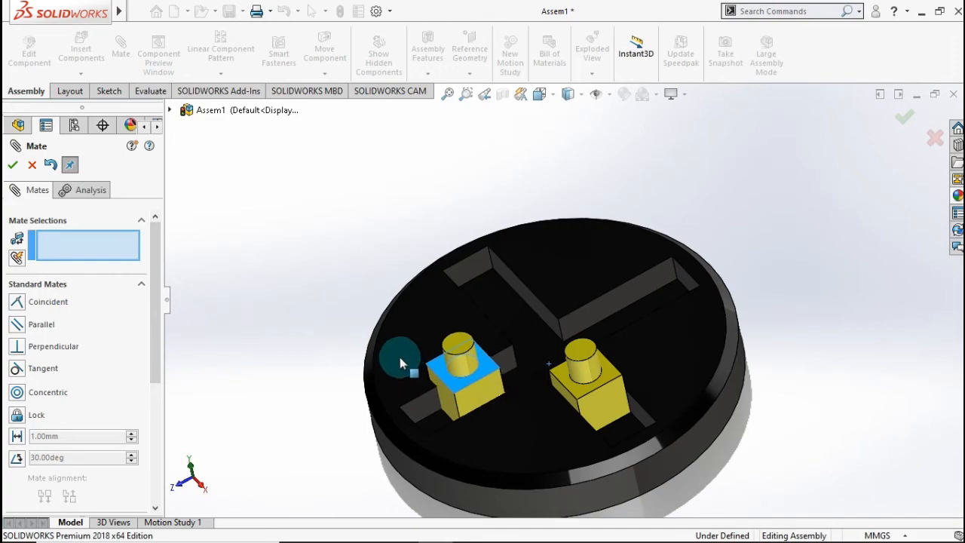
pyautogui.scroll(-3, 465, 402)
pyautogui.click(502, 381)
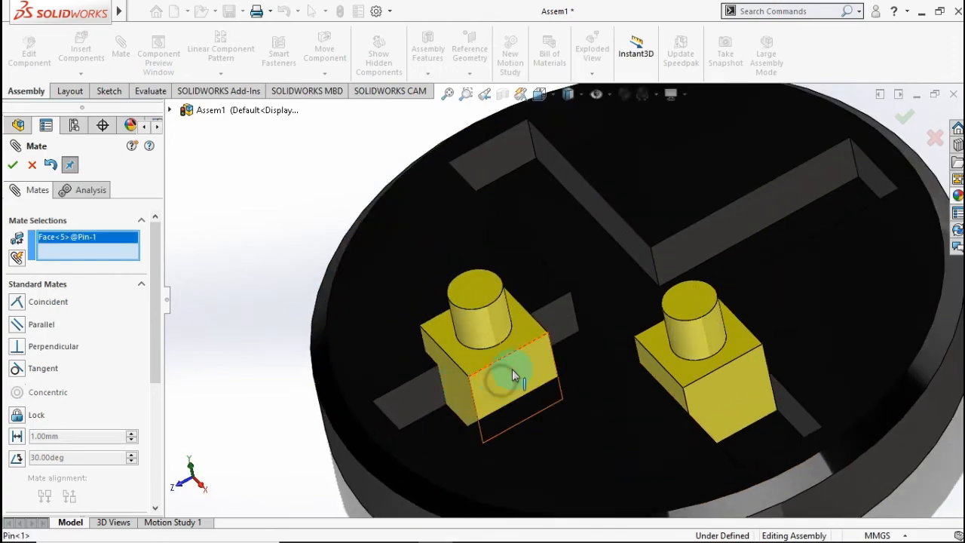
pyautogui.moveTo(517, 345); pyautogui.dragTo(632, 426, button='middle')
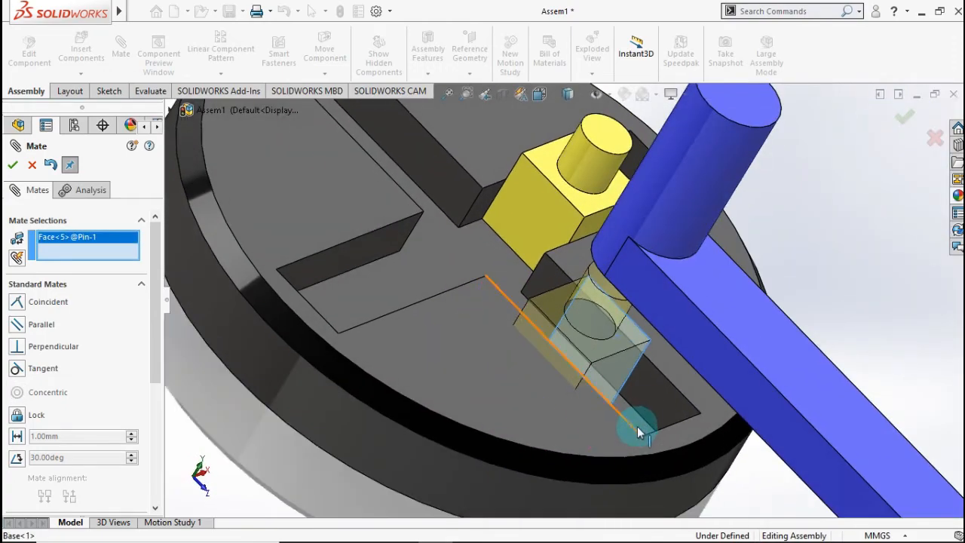
pyautogui.click(639, 399)
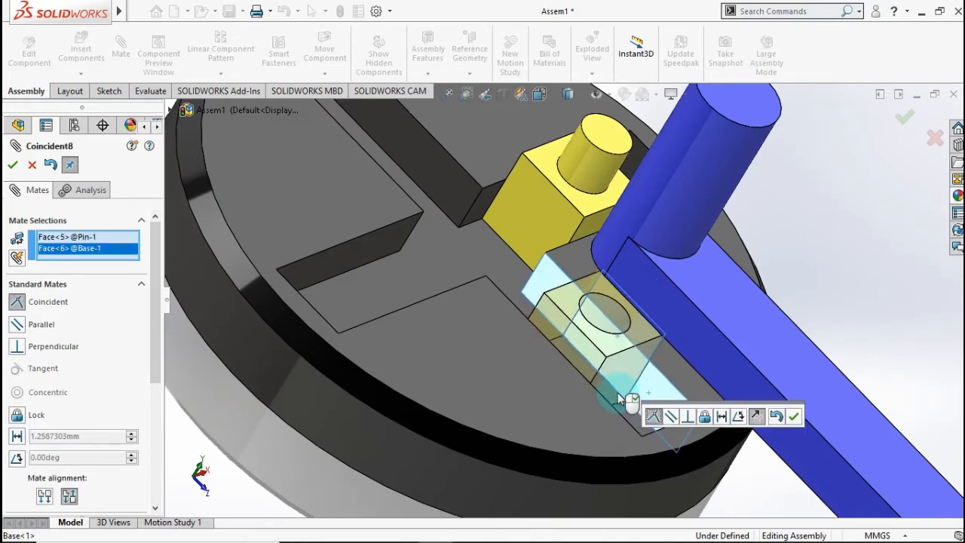
pyautogui.click(796, 416)
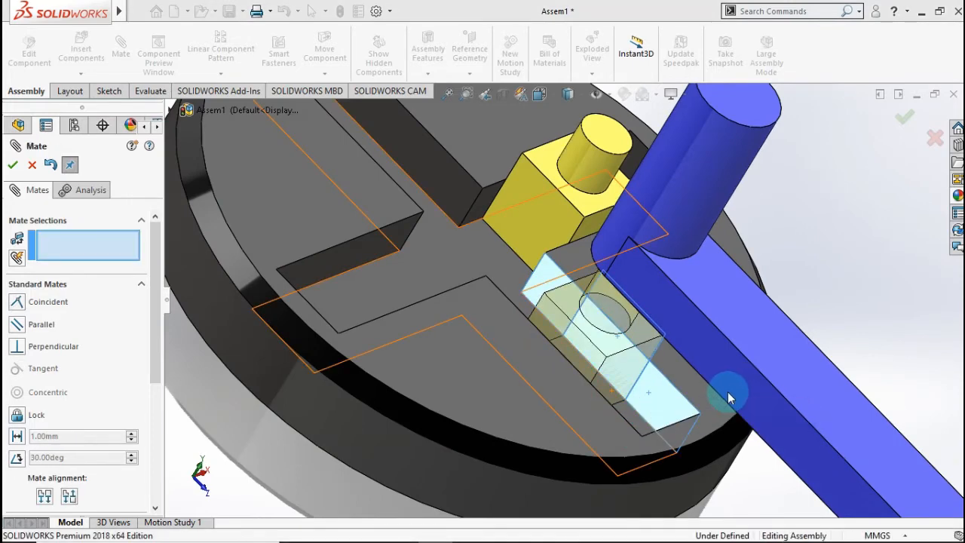
# Add a concentric mate between the hole at the bar's flat end and the copied pin's cylinder.
pyautogui.press('f')
pyautogui.moveTo(720, 392); pyautogui.dragTo(734, 424, button='middle')
pyautogui.scroll(-2, 736, 430)
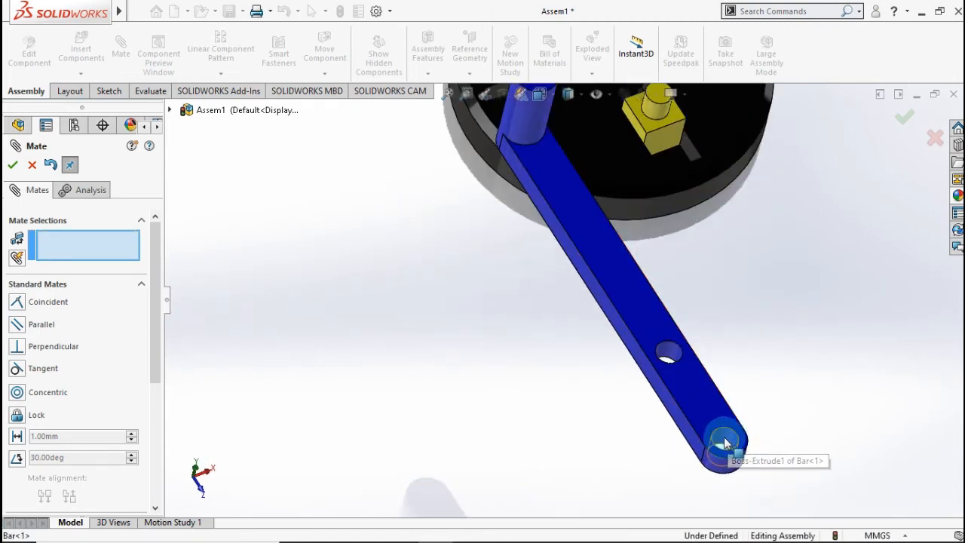
pyautogui.scroll(3, 728, 345)
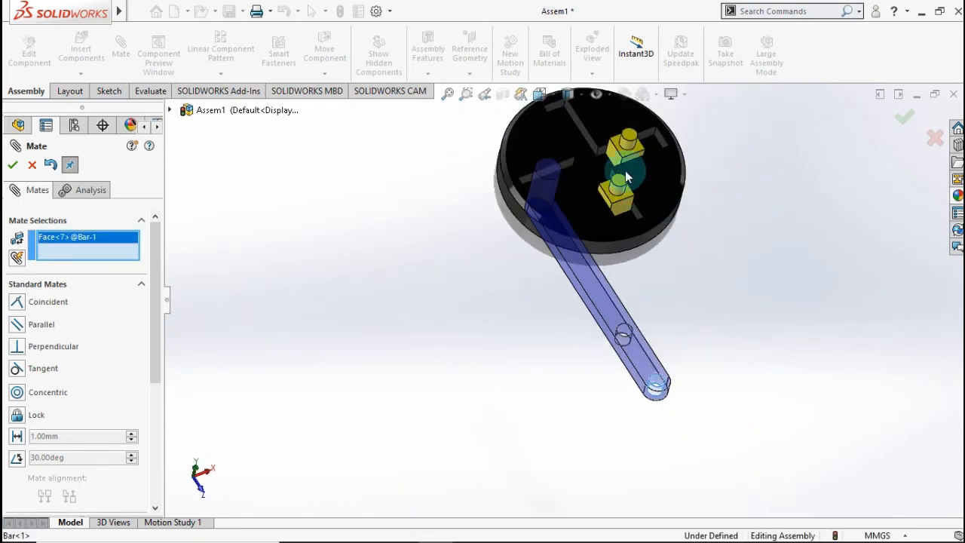
pyautogui.scroll(-2, 625, 148)
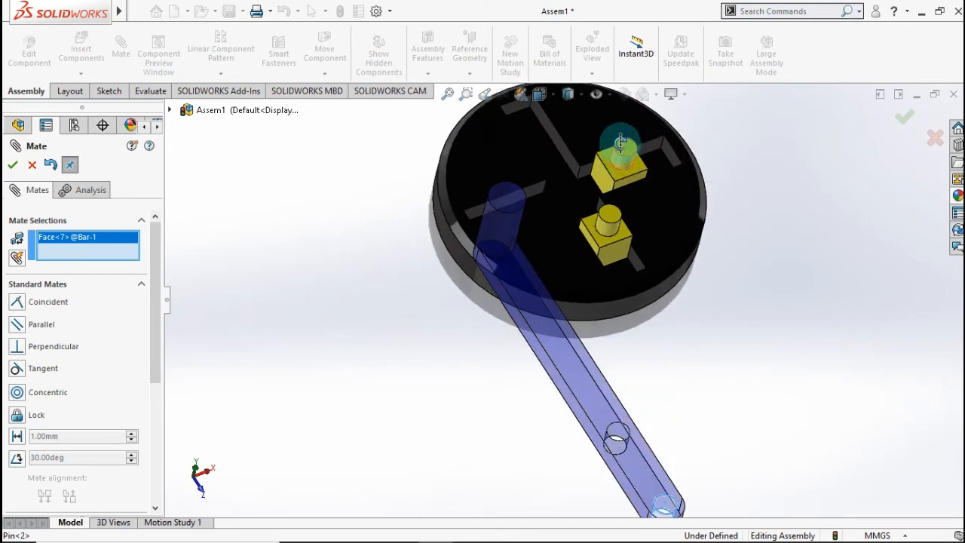
pyautogui.moveTo(620, 143); pyautogui.dragTo(625, 154, button='middle')
pyautogui.scroll(1, 620, 161)
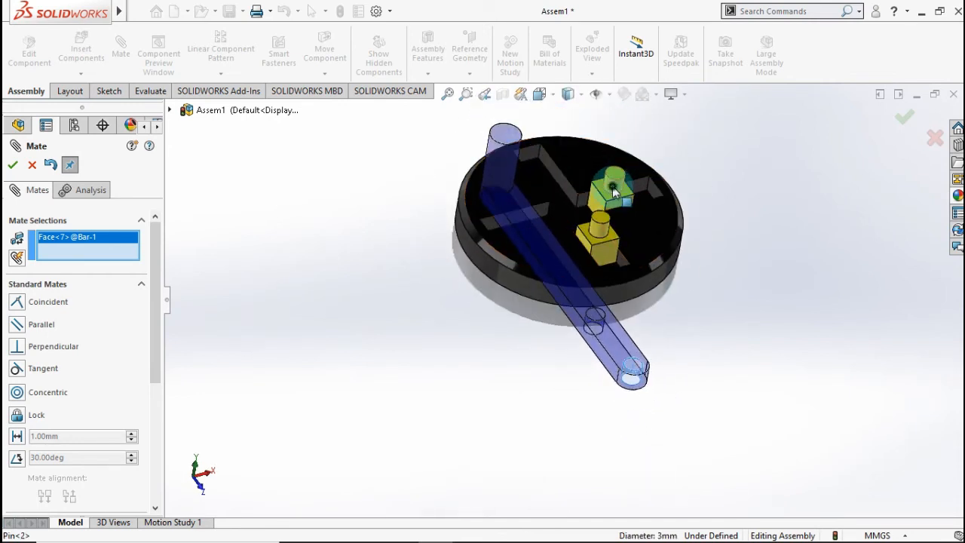
pyautogui.click(615, 193)
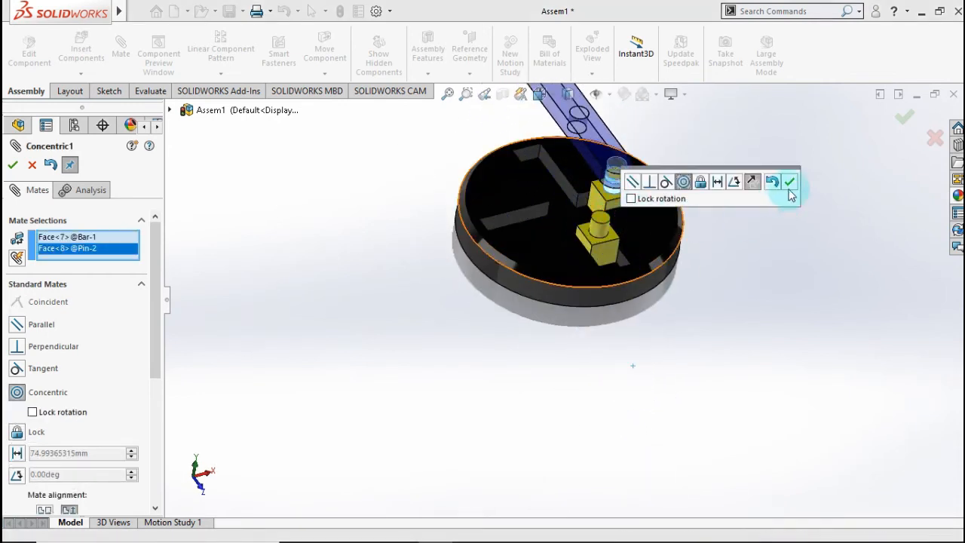
pyautogui.click(789, 183)
# Add a concentric mate between the bar's second hole and the original pin's cylinder.
pyautogui.scroll(-2, 587, 128)
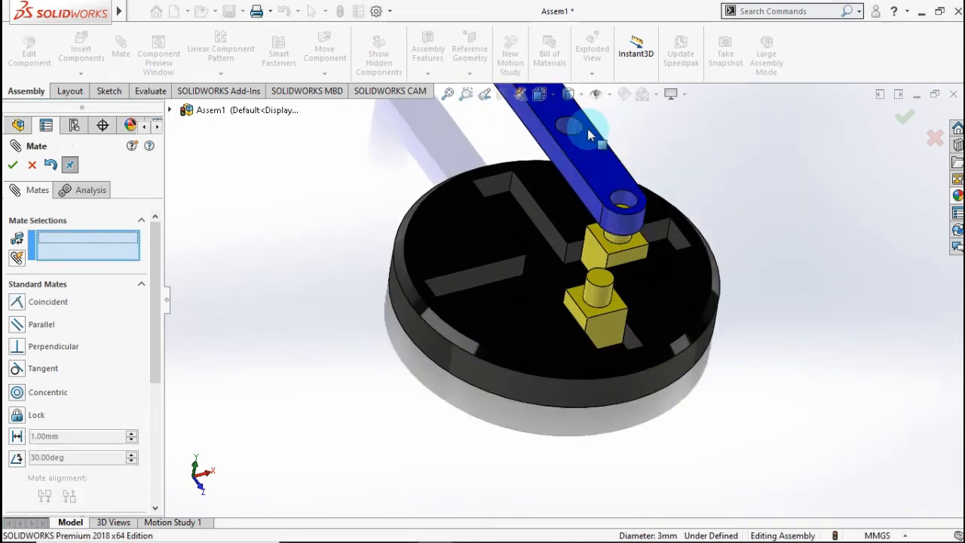
pyautogui.click(573, 132)
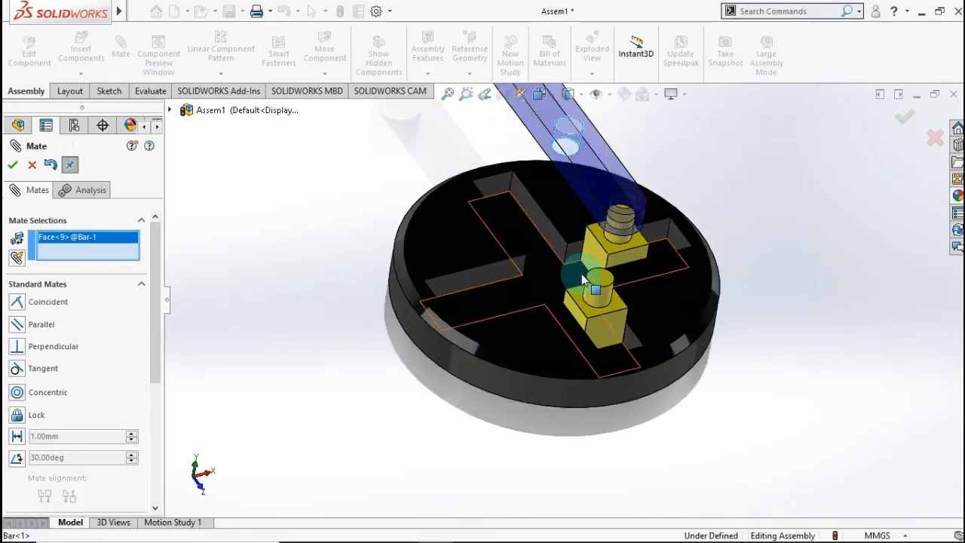
pyautogui.click(592, 300)
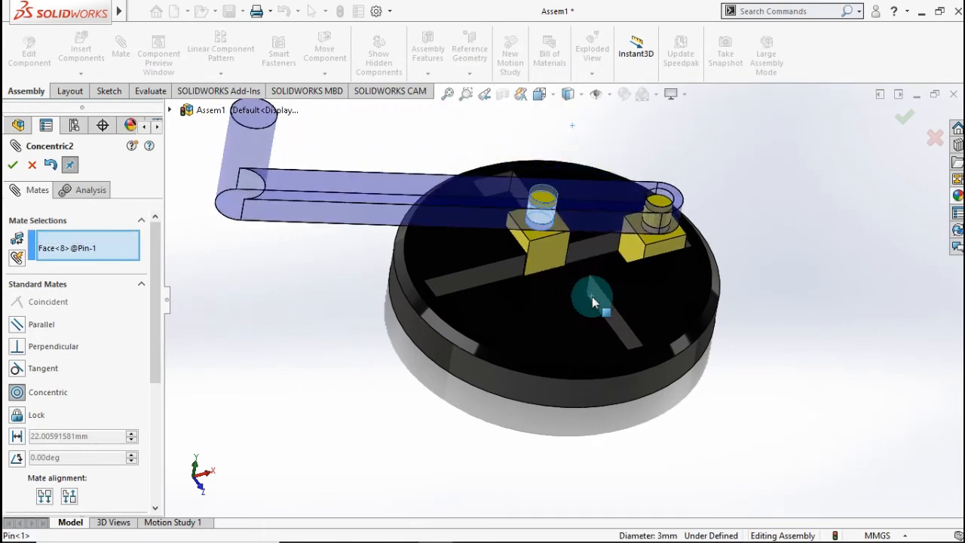
pyautogui.click(769, 267)
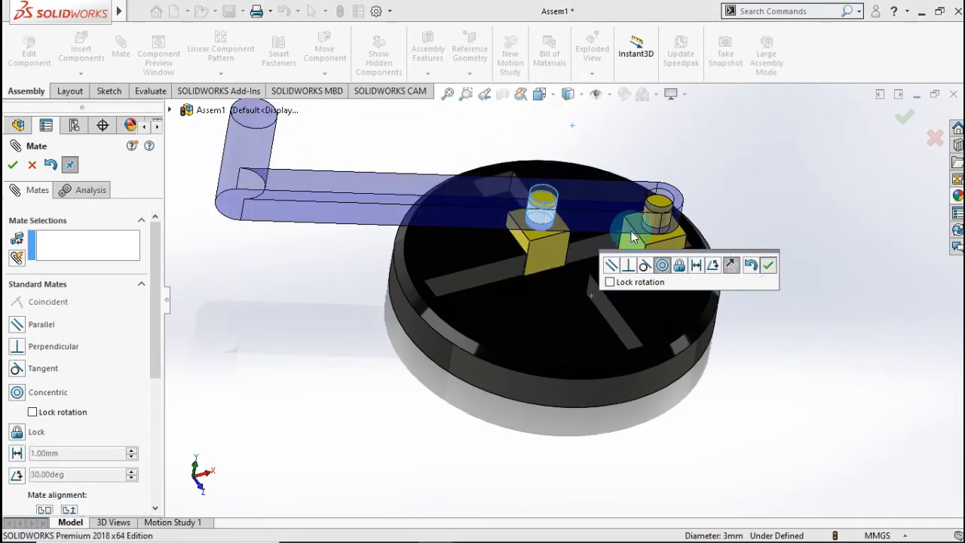
# Add a coincident mate between the bar's underside and the top face of the original pin's block, and finish mating.
pyautogui.scroll(-2, 548, 242)
pyautogui.moveTo(545, 242); pyautogui.dragTo(367, 175, button='middle')
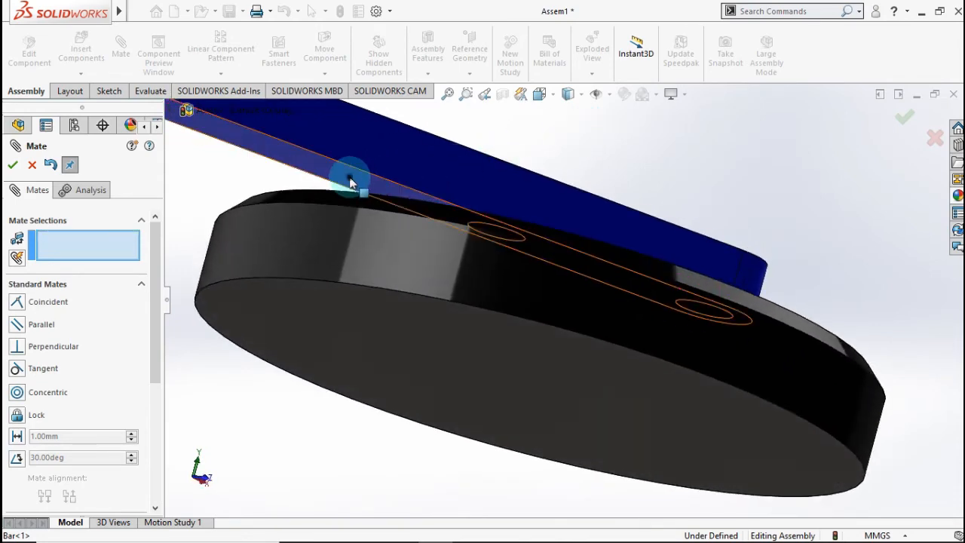
pyautogui.click(448, 204)
pyautogui.moveTo(482, 216); pyautogui.dragTo(474, 256, button='middle')
pyautogui.click(481, 250)
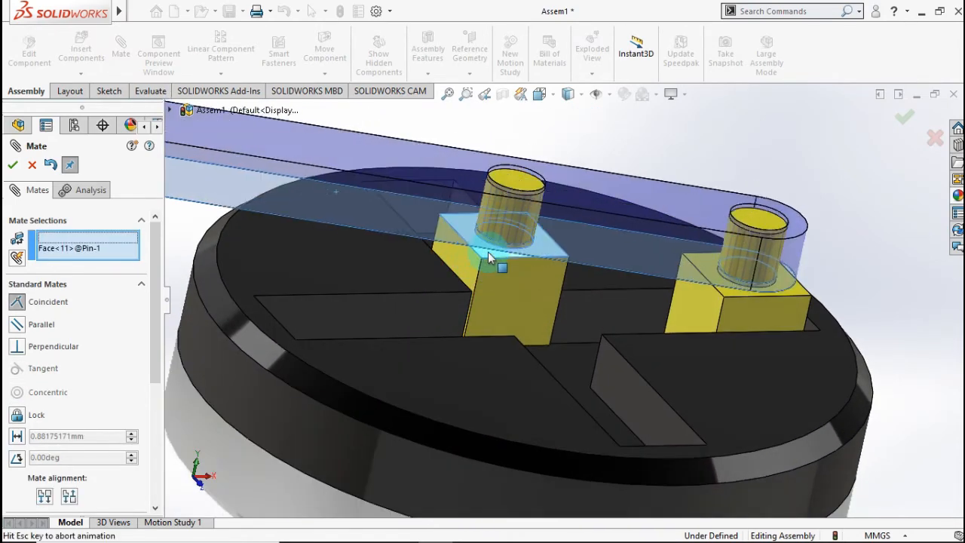
pyautogui.click(651, 224)
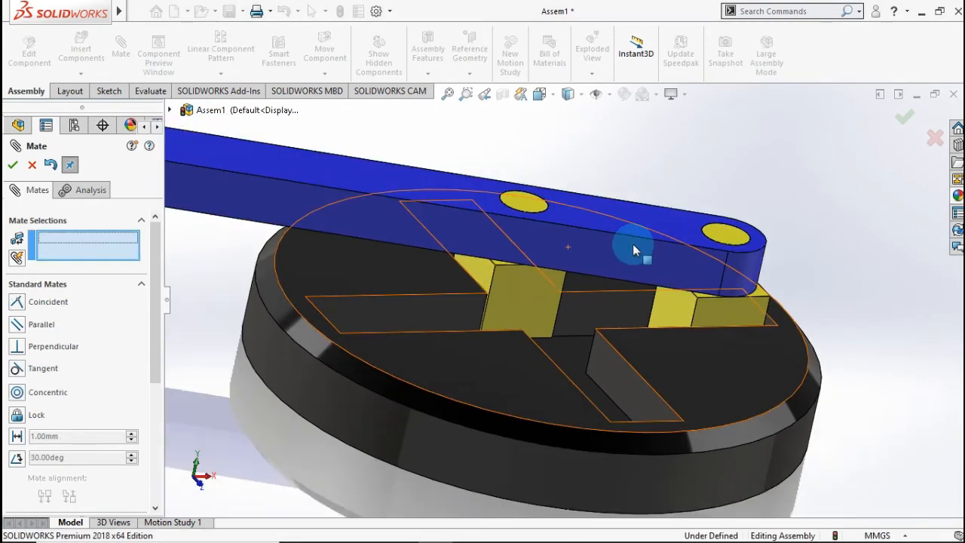
pyautogui.scroll(3, 633, 244)
pyautogui.moveTo(631, 250); pyautogui.dragTo(520, 194, button='middle')
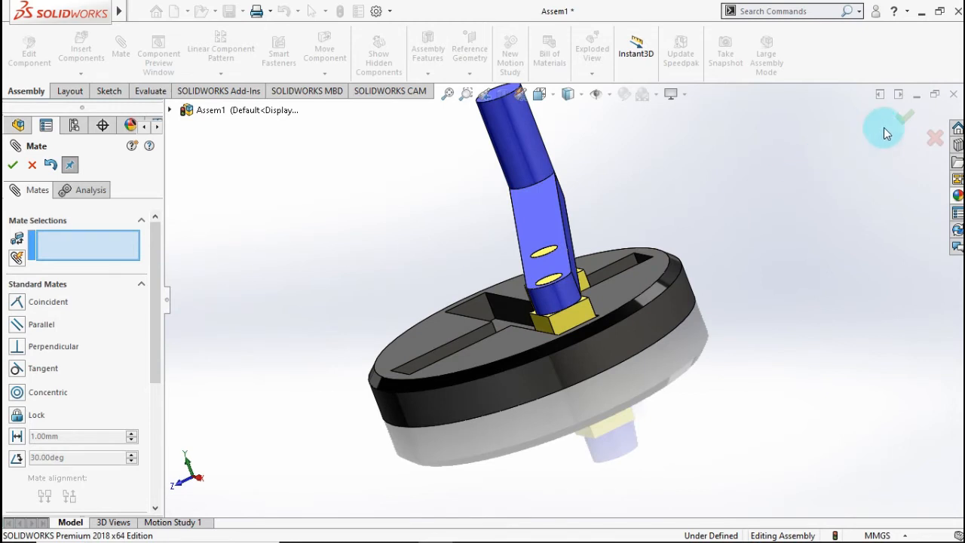
pyautogui.click(906, 116)
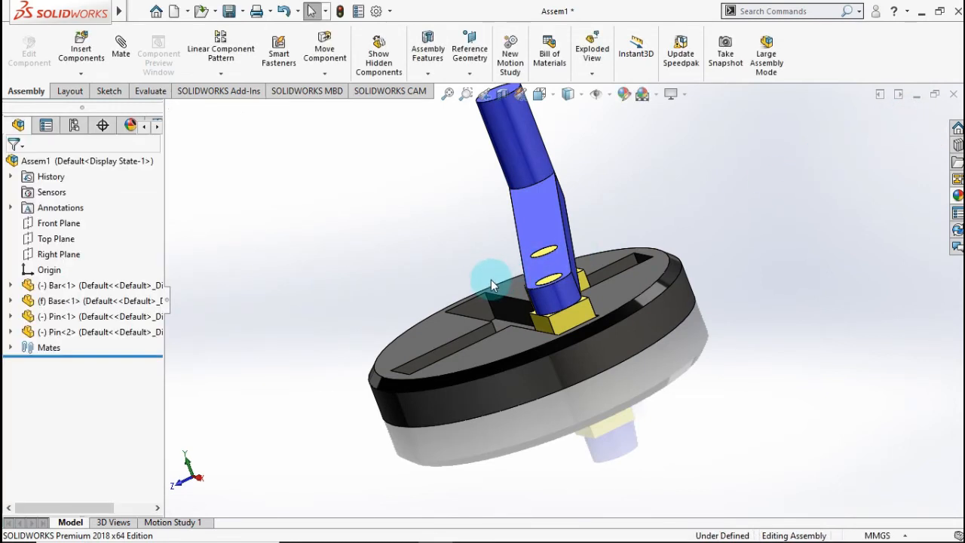
# Swing the bar around over the base to test how the pins slide in the cross slots.
pyautogui.scroll(2, 491, 280)
pyautogui.click(460, 290)
pyautogui.moveTo(460, 290); pyautogui.dragTo(526, 270, button='middle')
pyautogui.moveTo(611, 213); pyautogui.dragTo(351, 397)
pyautogui.moveTo(400, 338); pyautogui.dragTo(418, 401, button='middle')
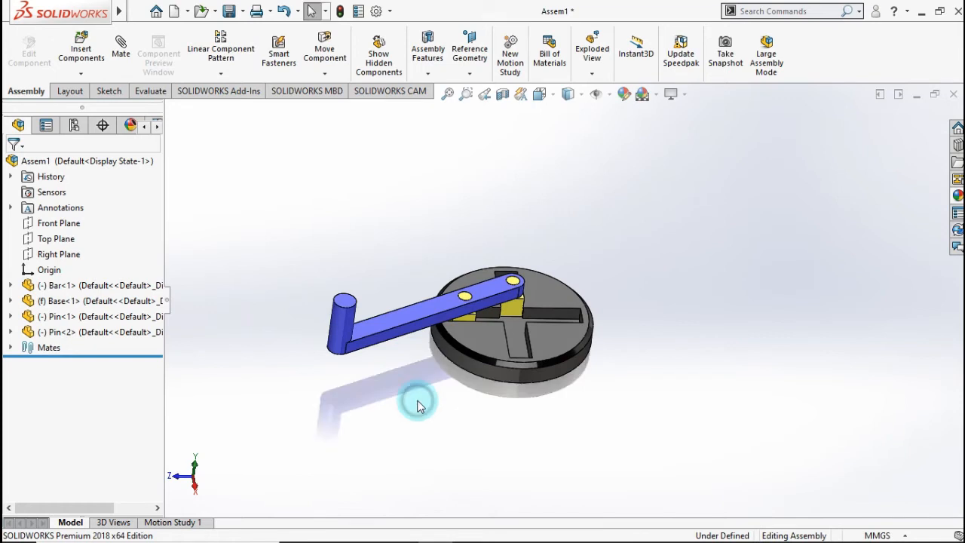
# Open Motion Study 1 with an isometric view, toggle view key creation, and disable playback of view keys for the orientation and camera views.
pyautogui.hotkey('ctrl', '7')
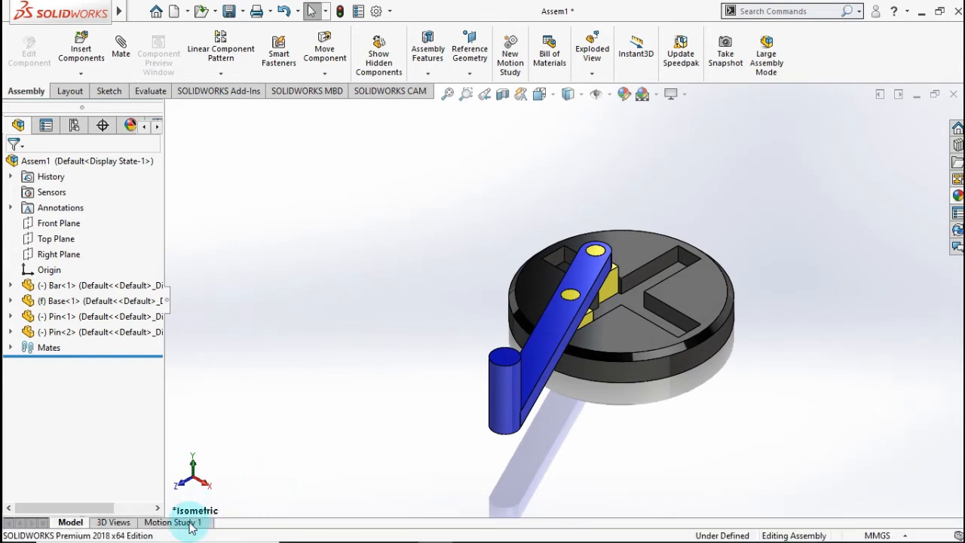
pyautogui.click(189, 524)
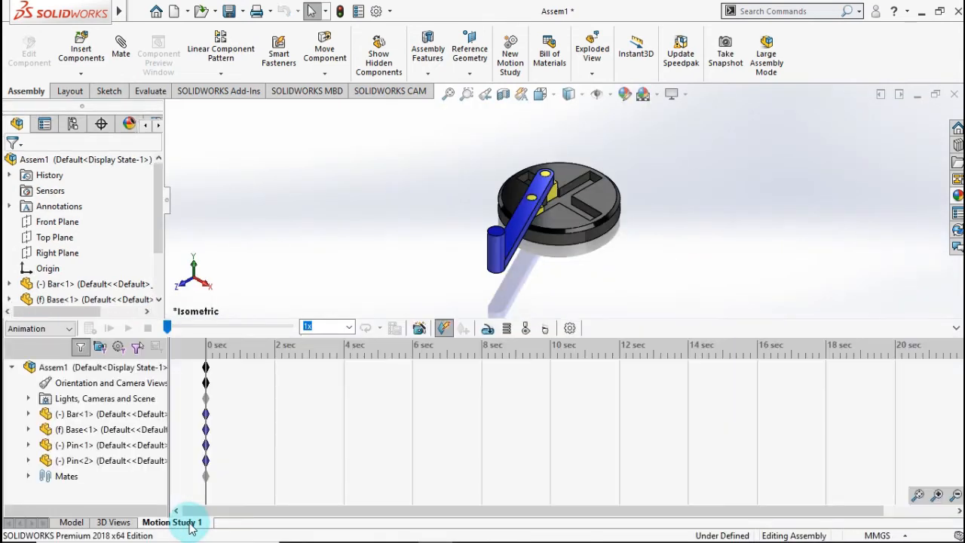
pyautogui.rightClick(125, 385)
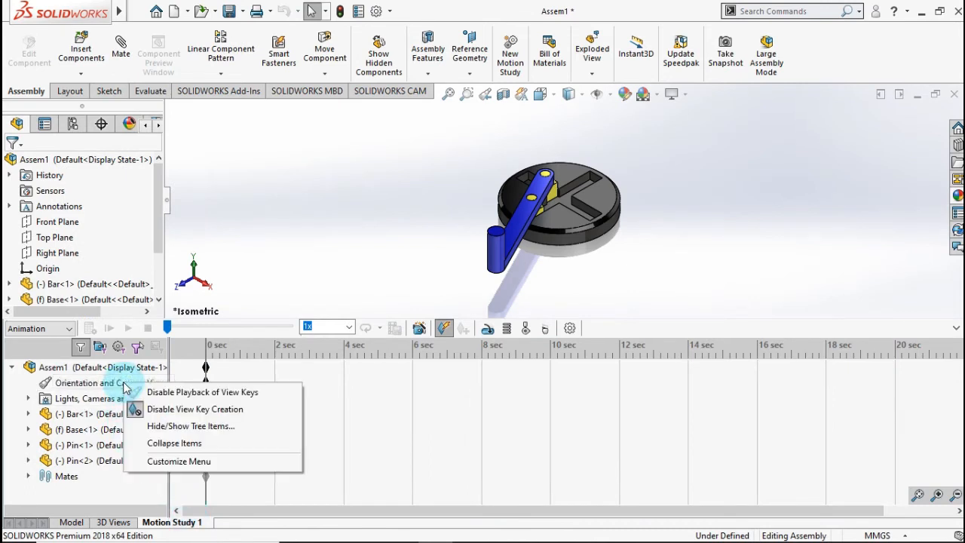
pyautogui.click(135, 406)
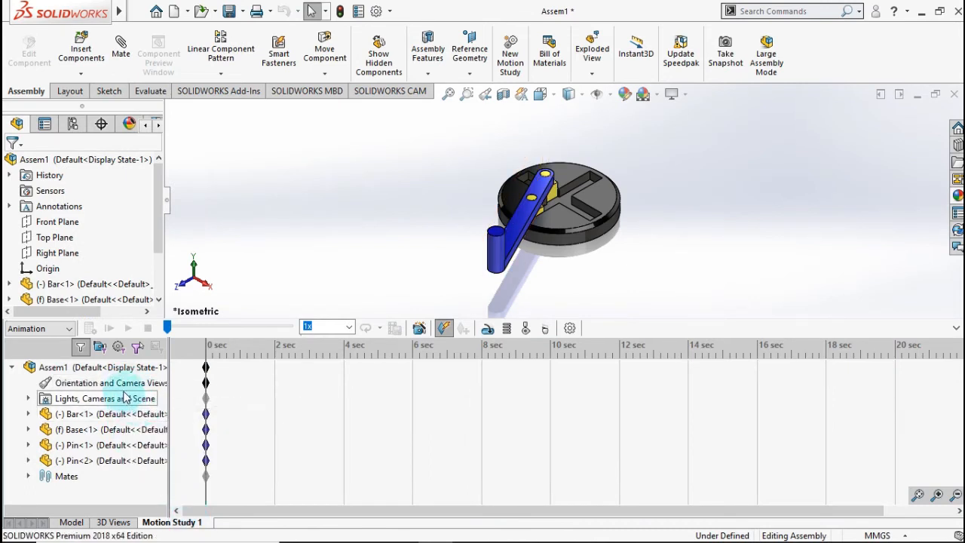
pyautogui.rightClick(126, 383)
pyautogui.click(141, 391)
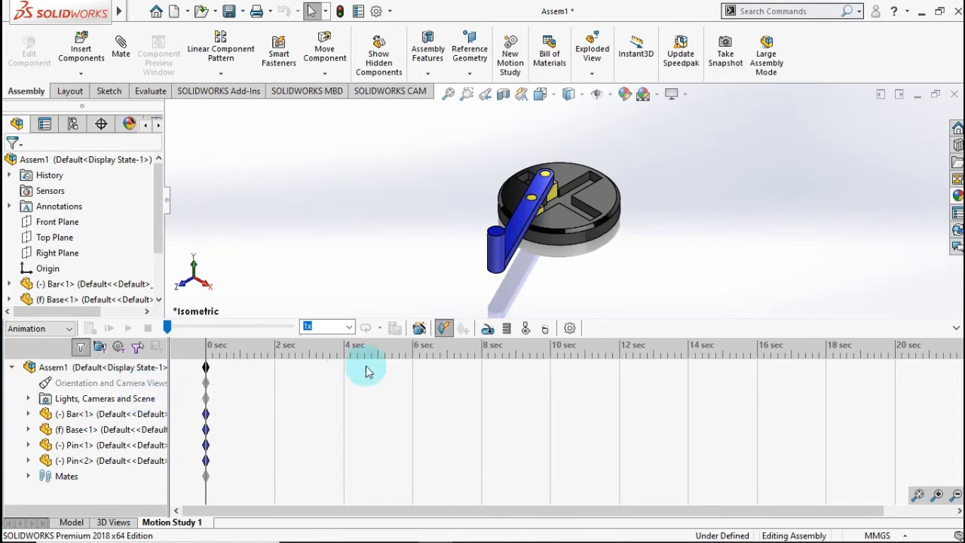
# Add a linear motor with a constant speed of 10 mm/s to the outer end face of the copied pin's block.
pyautogui.click(487, 329)
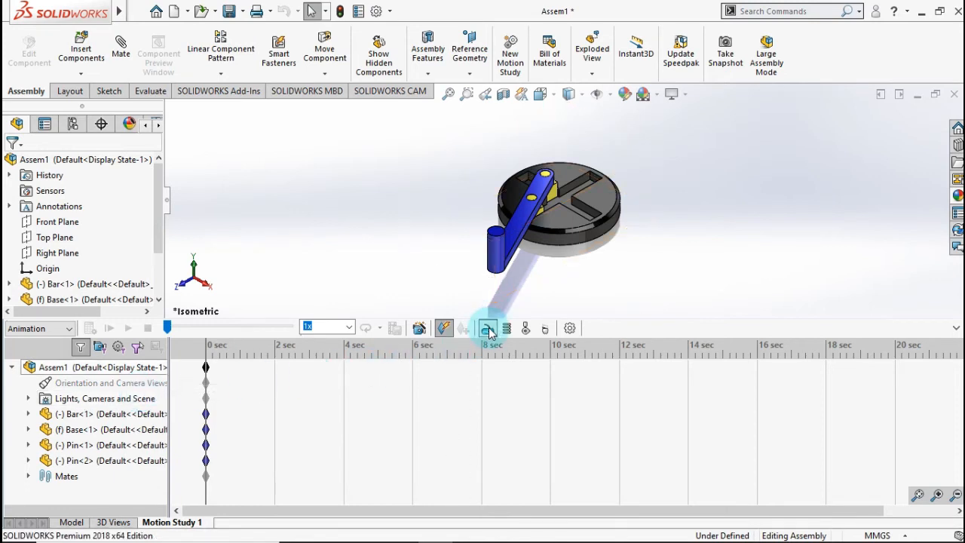
pyautogui.scroll(-5, 525, 181)
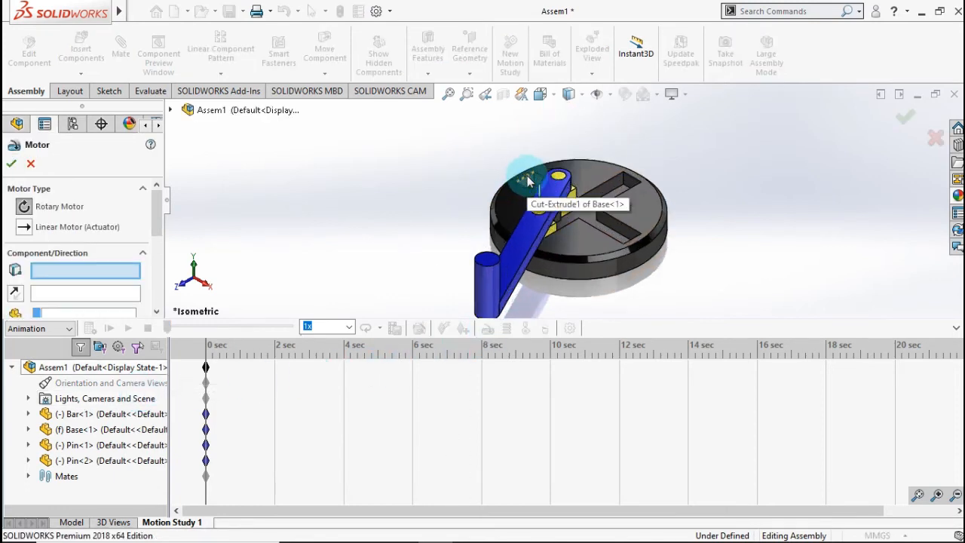
pyautogui.moveTo(532, 187); pyautogui.dragTo(260, 226, button='middle')
pyautogui.click(576, 188)
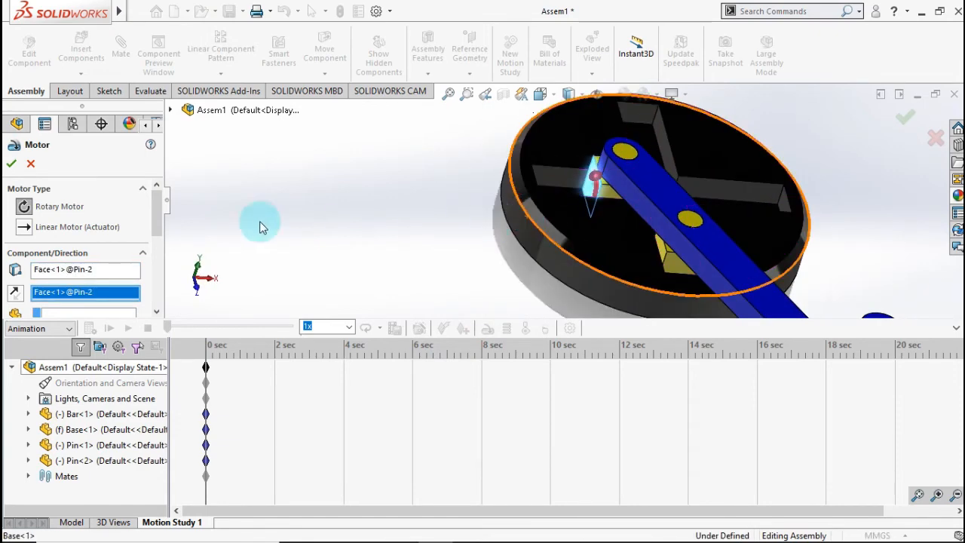
pyautogui.click(27, 230)
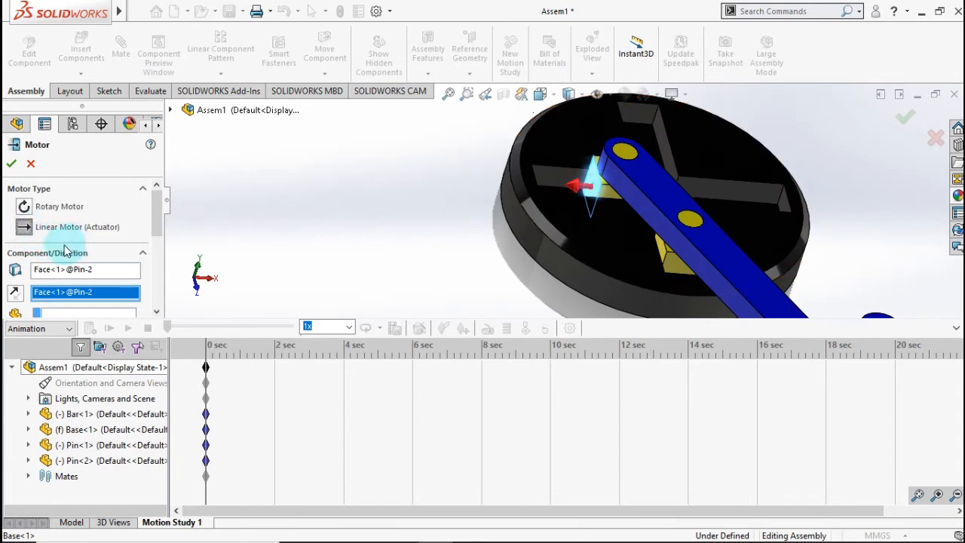
pyautogui.scroll(-5, 83, 249)
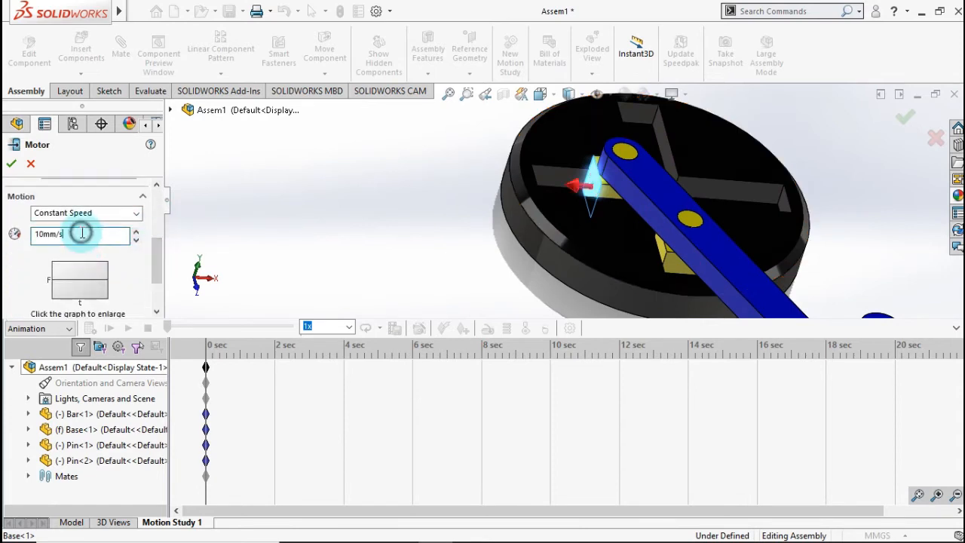
pyautogui.click(81, 233)
pyautogui.click(11, 164)
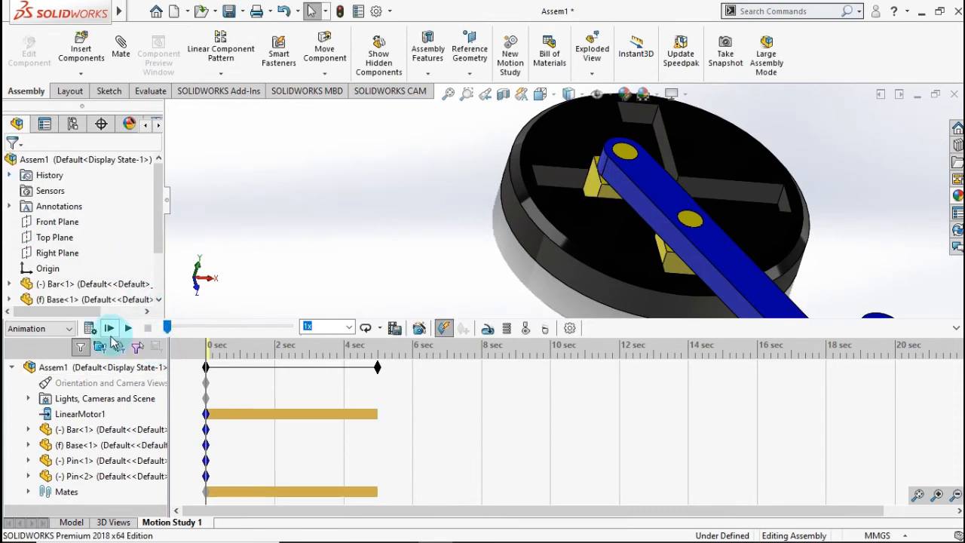
# Calculate the motion study, stop it partway, and switch playback from looping to a single forward run.
pyautogui.click(89, 328)
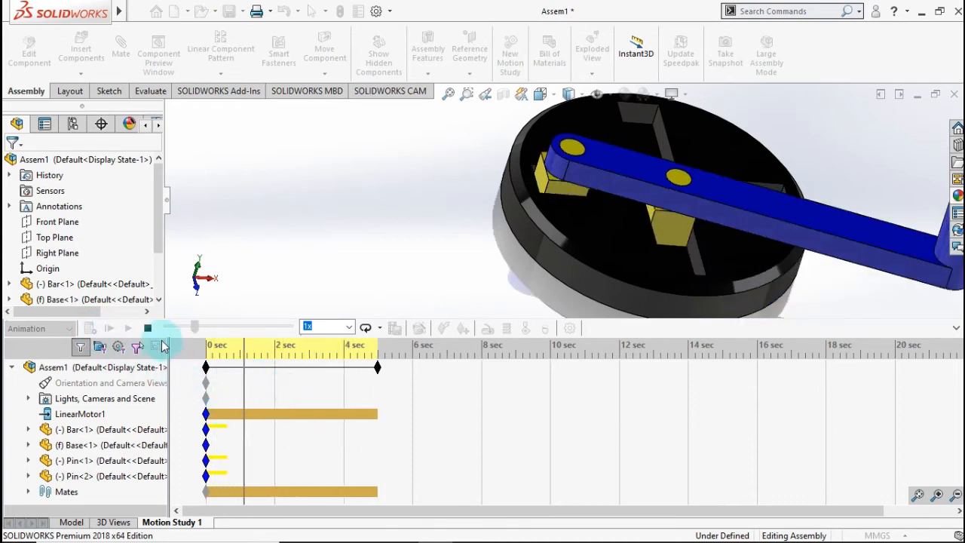
pyautogui.click(148, 328)
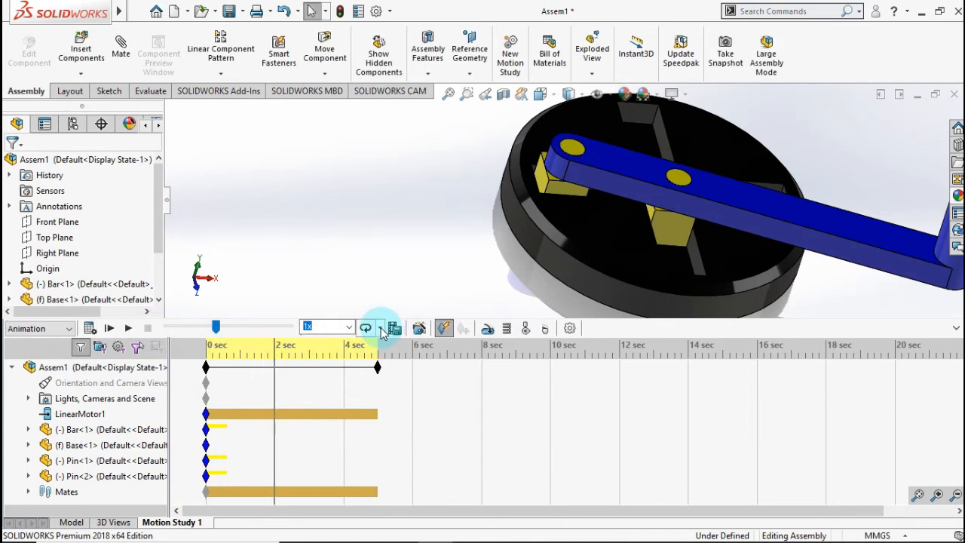
pyautogui.click(381, 330)
pyautogui.click(382, 349)
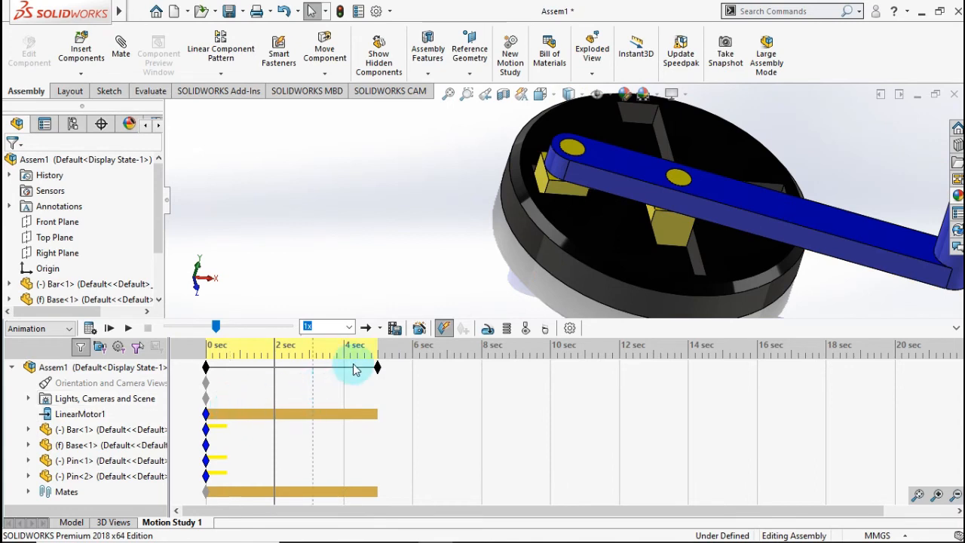
# Shorten the motion study to about 0.6 seconds, where the copied pin nears the slot's end, and recalculate it.
pyautogui.click(378, 369)
pyautogui.moveTo(379, 371); pyautogui.dragTo(232, 380)
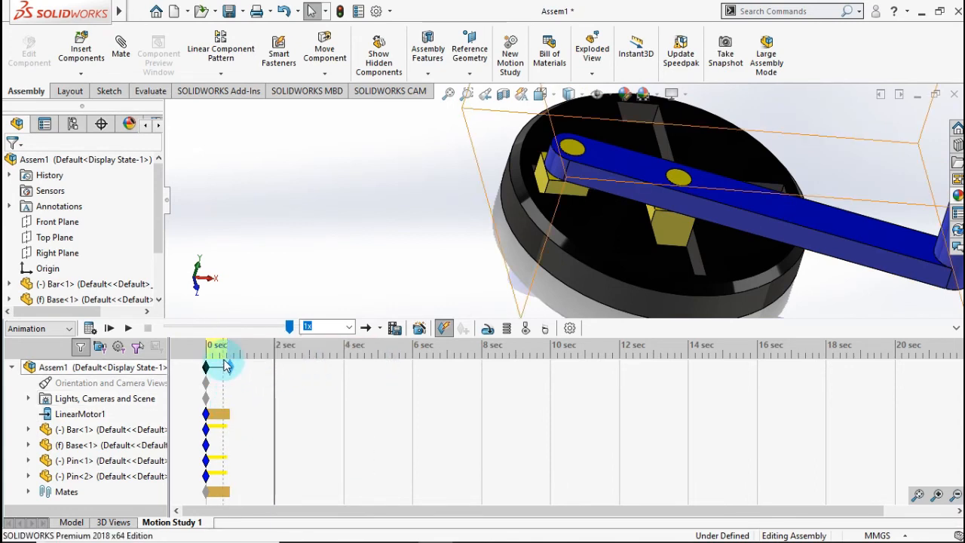
pyautogui.click(226, 356)
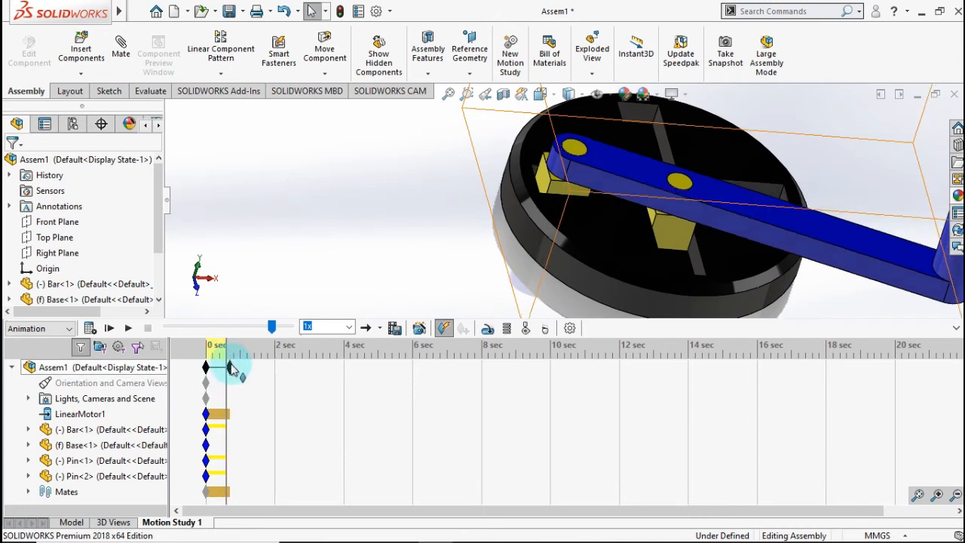
pyautogui.click(232, 414)
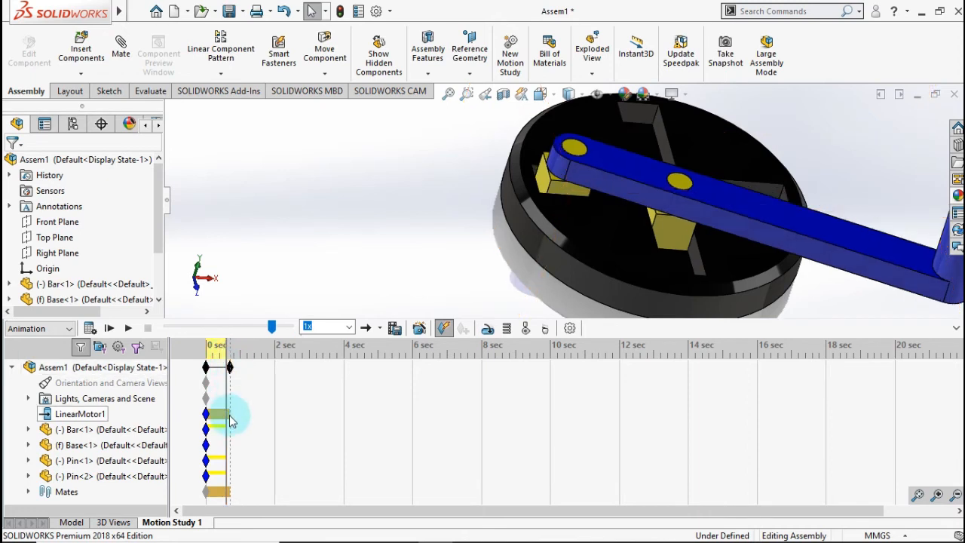
pyautogui.click(231, 370)
pyautogui.click(230, 367)
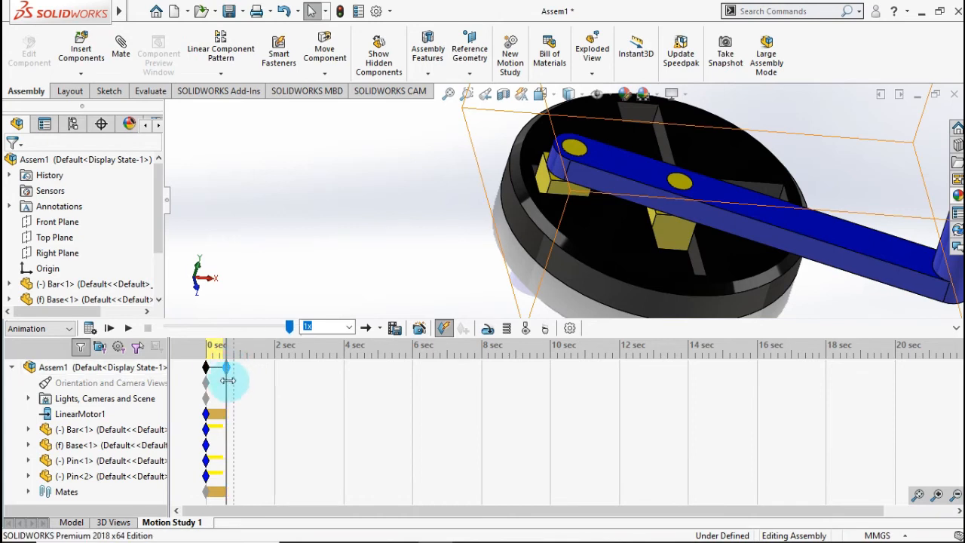
pyautogui.click(89, 329)
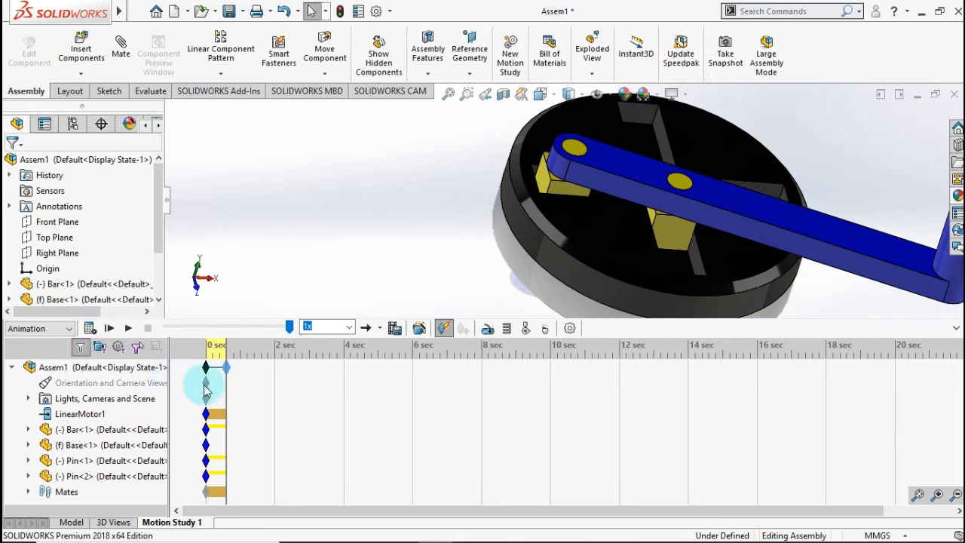
# Turn off the first linear motor at about 0.6 seconds and add a linear motor to the end face of Pin<1>'s block.
pyautogui.rightClick(95, 417)
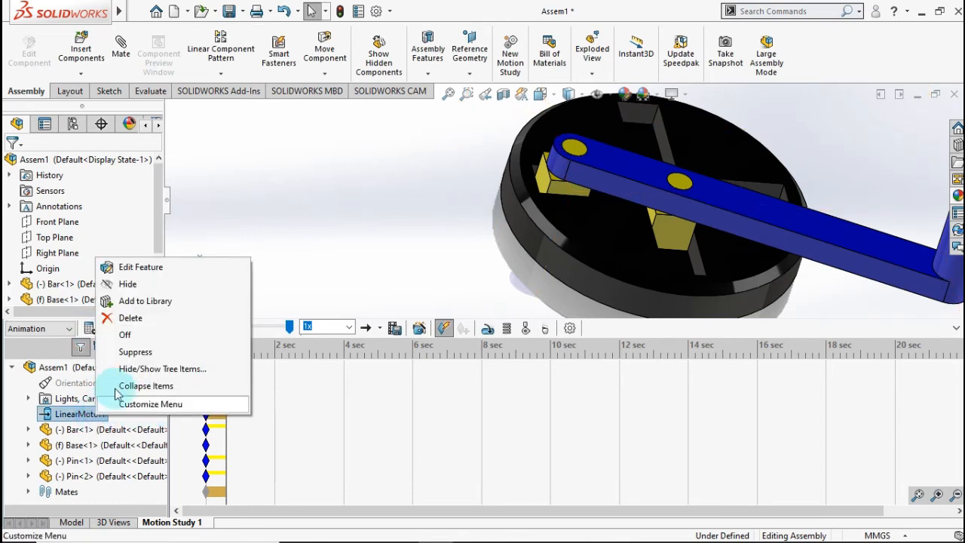
pyautogui.click(125, 336)
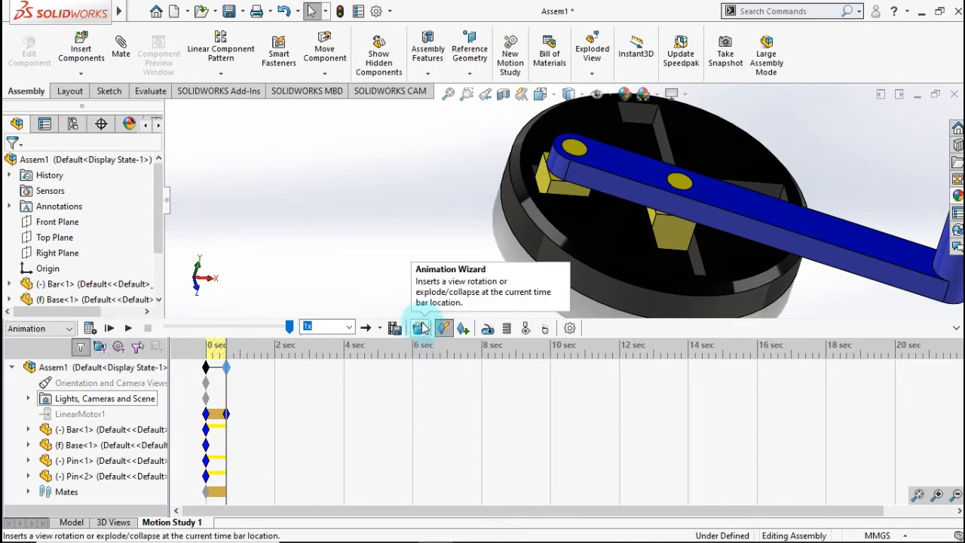
pyautogui.click(486, 328)
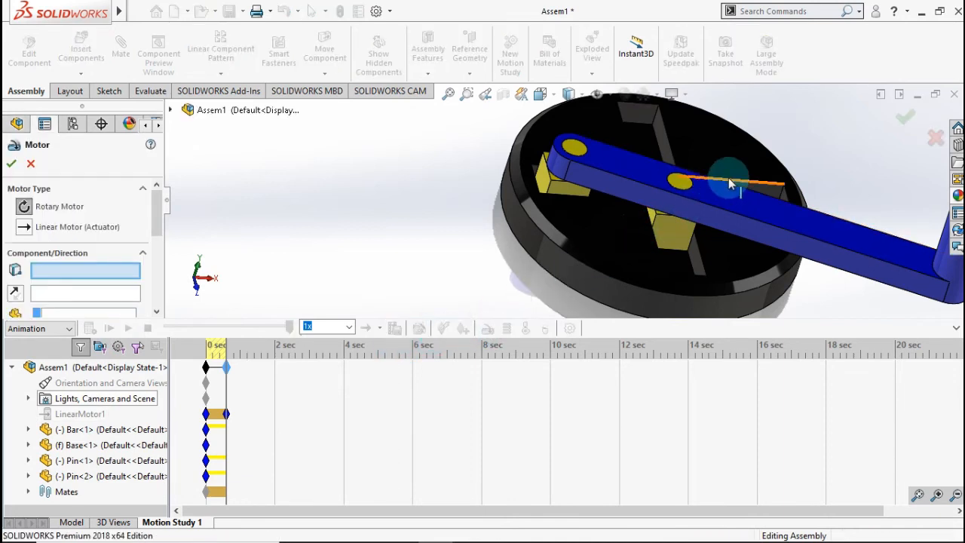
pyautogui.moveTo(728, 183); pyautogui.dragTo(674, 175, button='middle')
pyautogui.scroll(-2, 768, 123)
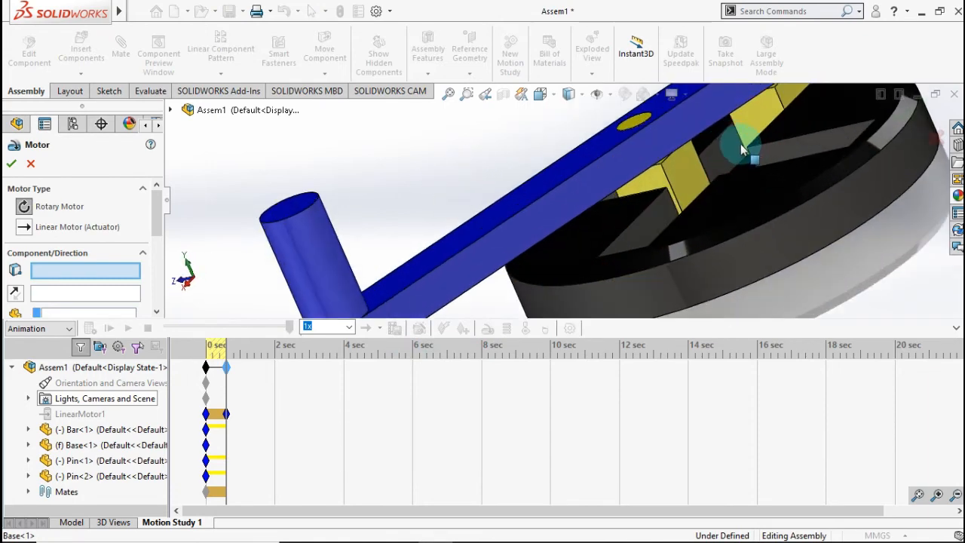
pyautogui.moveTo(737, 154); pyautogui.dragTo(686, 202, button='middle')
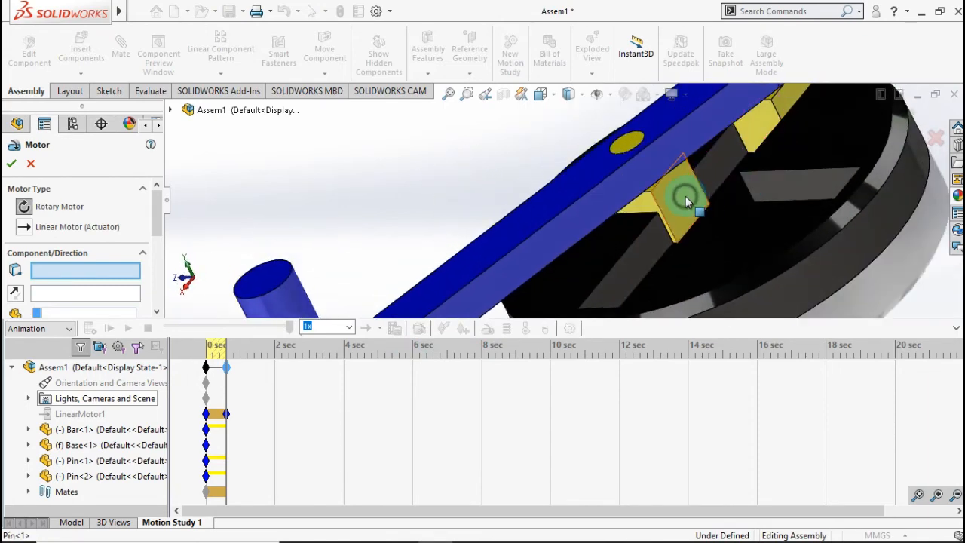
pyautogui.click(687, 200)
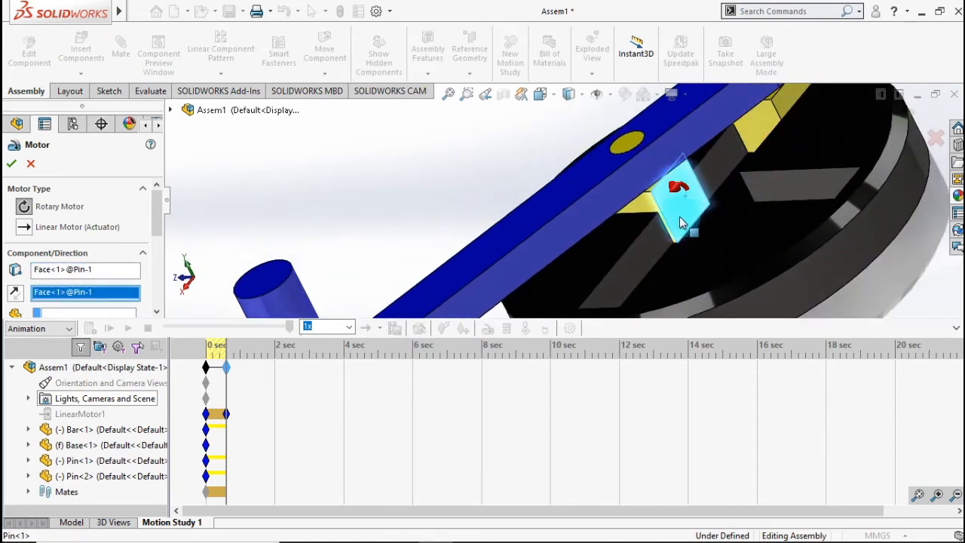
pyautogui.click(31, 230)
pyautogui.moveTo(157, 223)
pyautogui.mouseDown()
pyautogui.moveTo(157, 258)
pyautogui.moveTo(157, 225)
pyautogui.mouseUp()
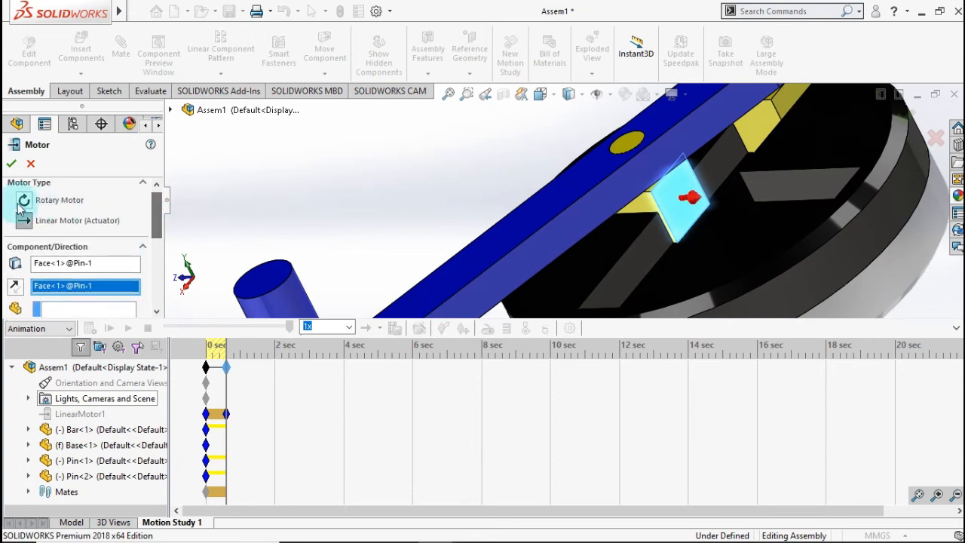
pyautogui.click(12, 164)
pyautogui.click(465, 229)
pyautogui.scroll(2, 524, 202)
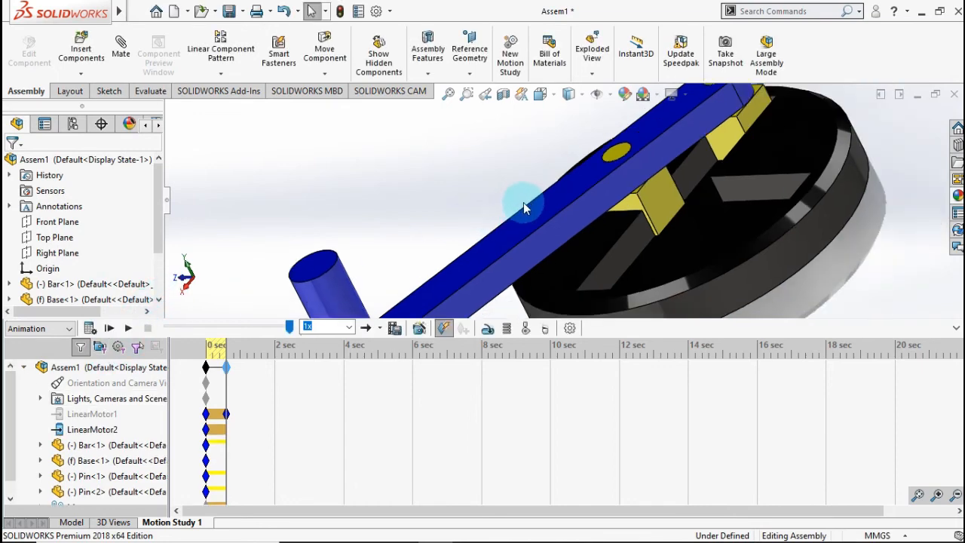
# Calculate the study, extend it to 4 seconds with the second motor running from 0.6 to 4 seconds, and recalculate.
pyautogui.moveTo(540, 198); pyautogui.dragTo(548, 219, button='middle')
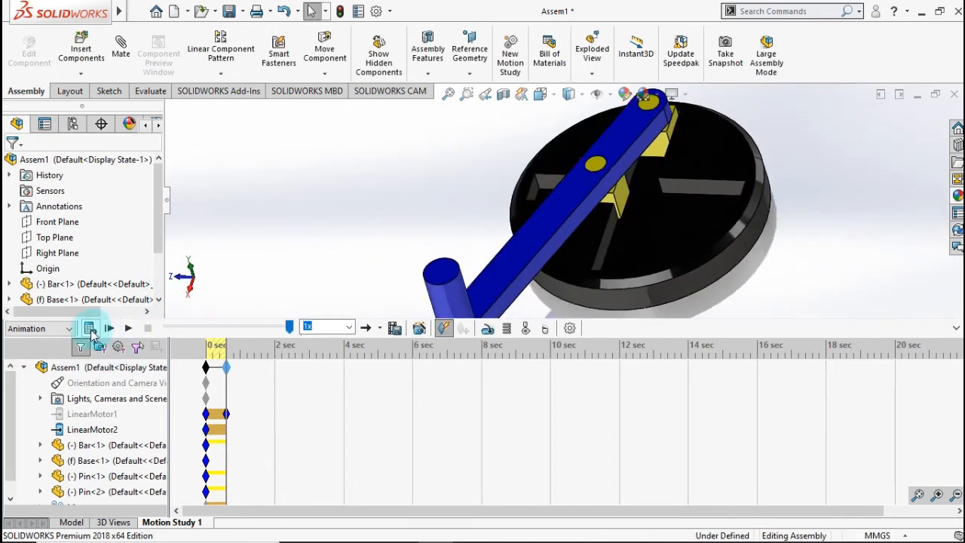
pyautogui.click(89, 328)
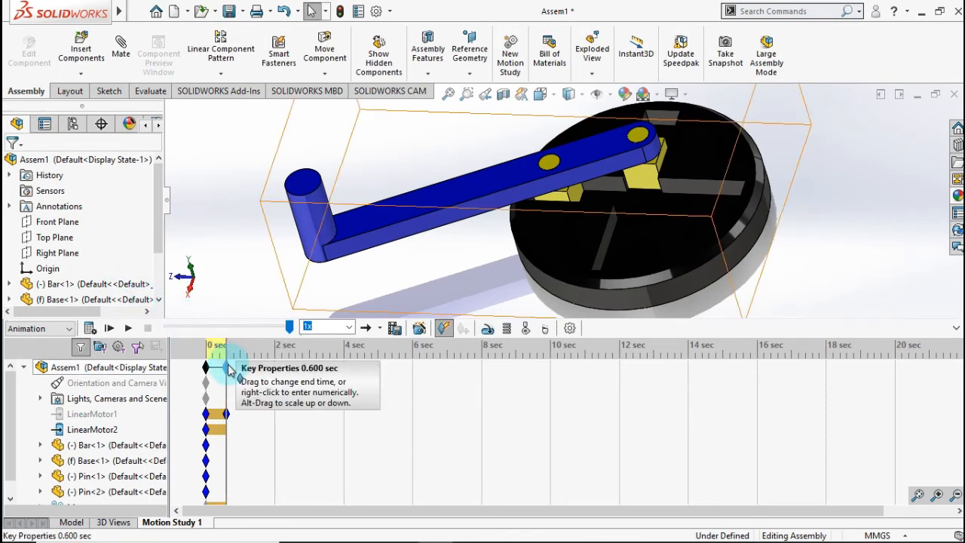
pyautogui.moveTo(230, 368); pyautogui.dragTo(344, 372)
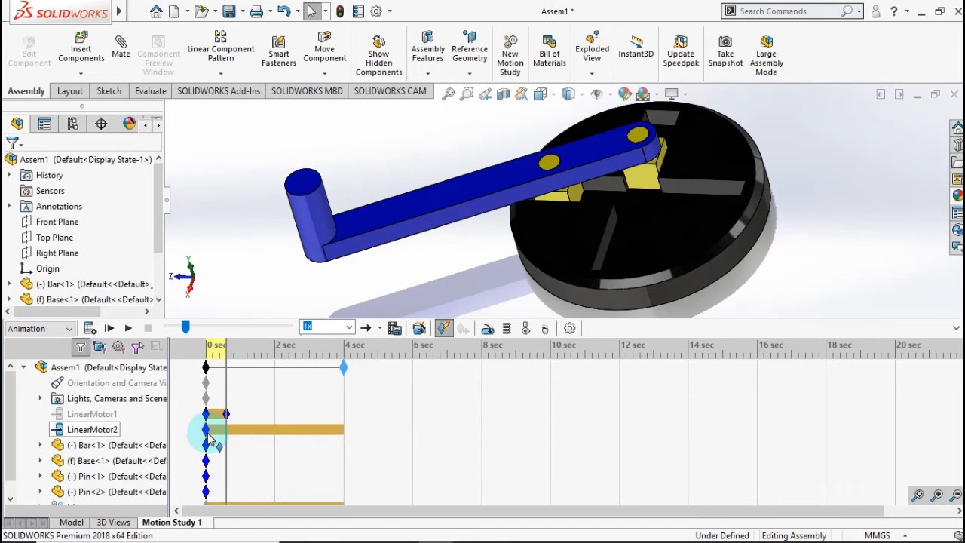
pyautogui.moveTo(209, 439)
pyautogui.mouseDown()
pyautogui.moveTo(230, 439)
pyautogui.moveTo(211, 436)
pyautogui.mouseUp()
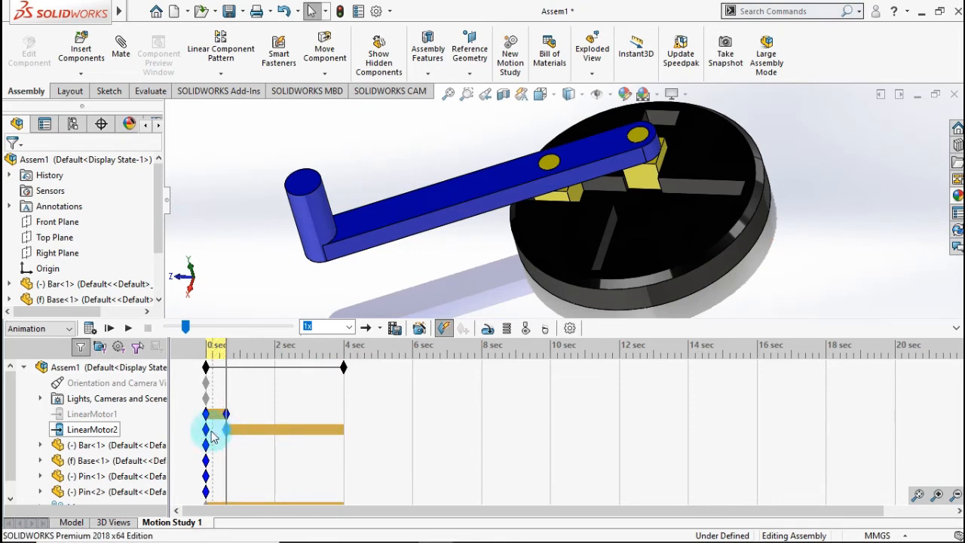
pyautogui.moveTo(210, 437); pyautogui.dragTo(330, 439)
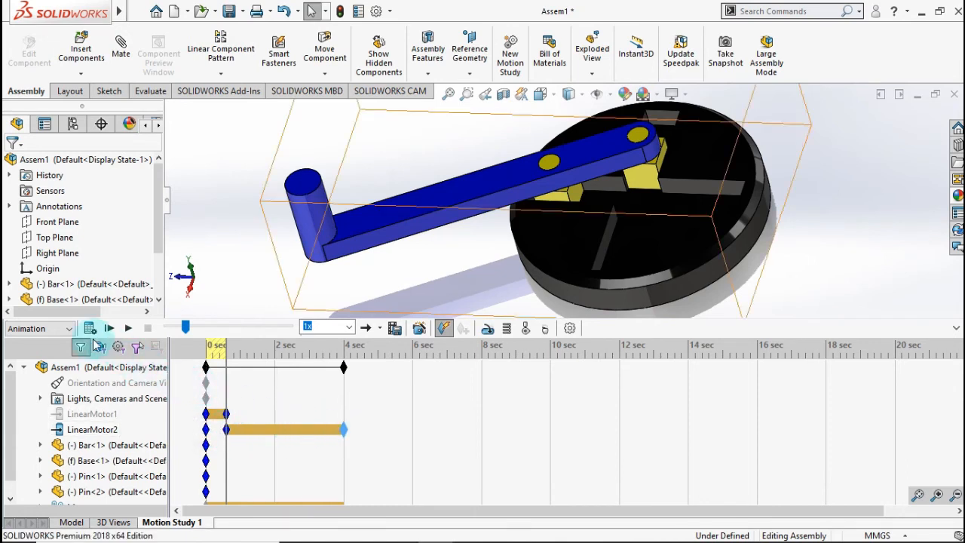
pyautogui.click(91, 329)
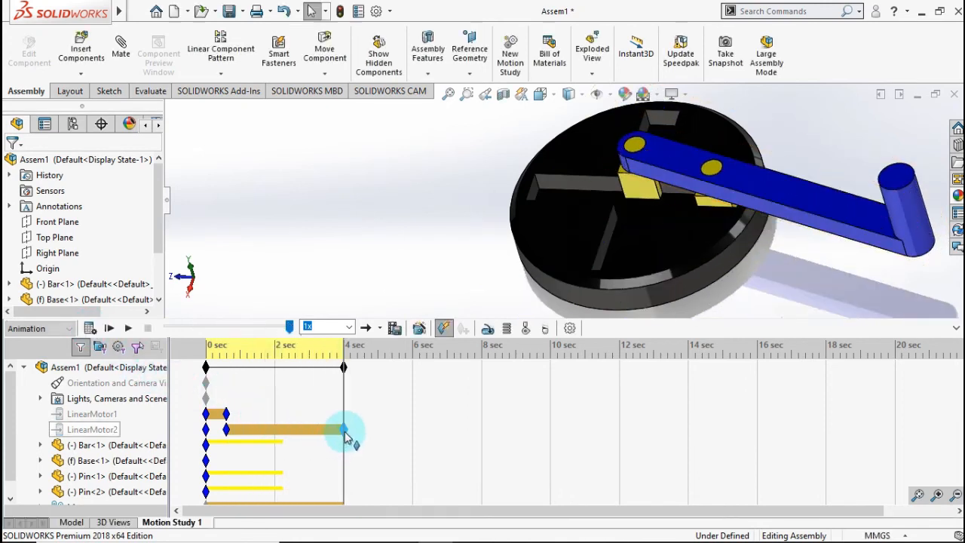
# Shorten the second motor's run and the study to about 2.2 seconds and recalculate.
pyautogui.moveTo(344, 435); pyautogui.dragTo(284, 441)
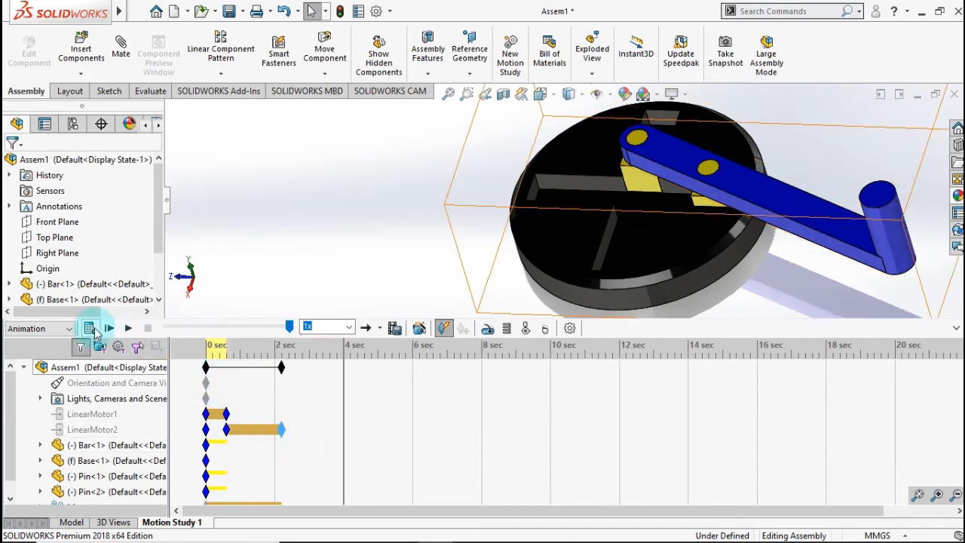
pyautogui.click(89, 328)
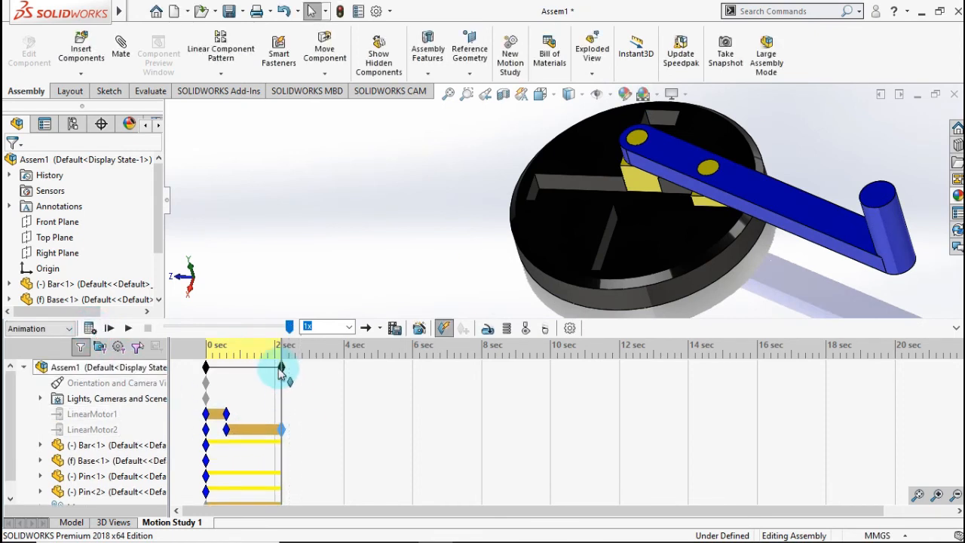
# Try extending the motion study and the second motor's run to about 3 seconds and recalculating.
pyautogui.click(281, 369)
pyautogui.moveTo(283, 370); pyautogui.dragTo(309, 375)
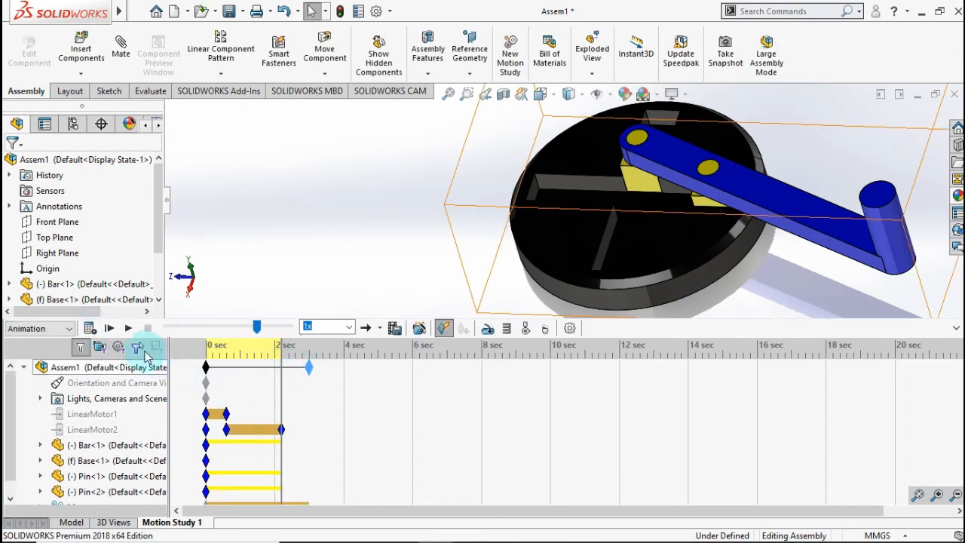
pyautogui.click(88, 328)
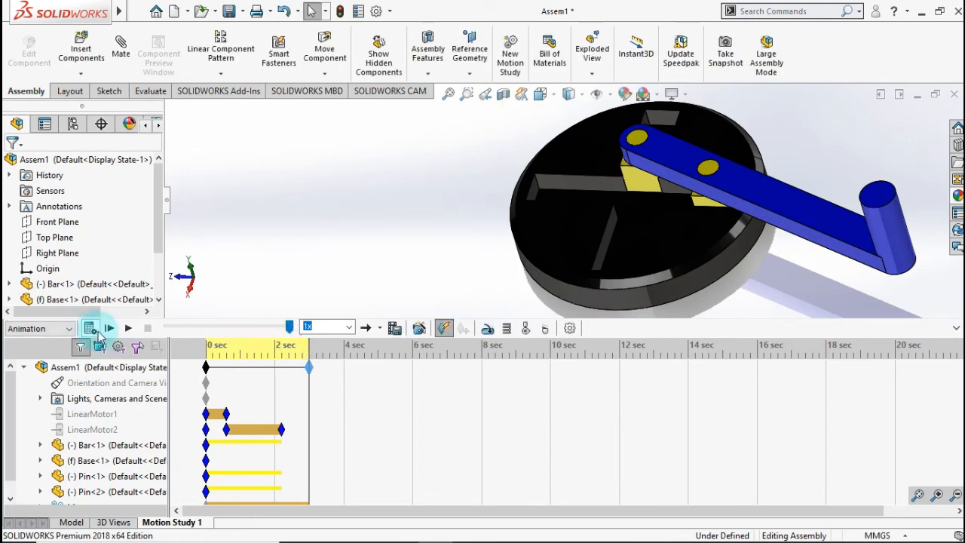
pyautogui.moveTo(282, 429); pyautogui.dragTo(313, 431)
pyautogui.click(89, 328)
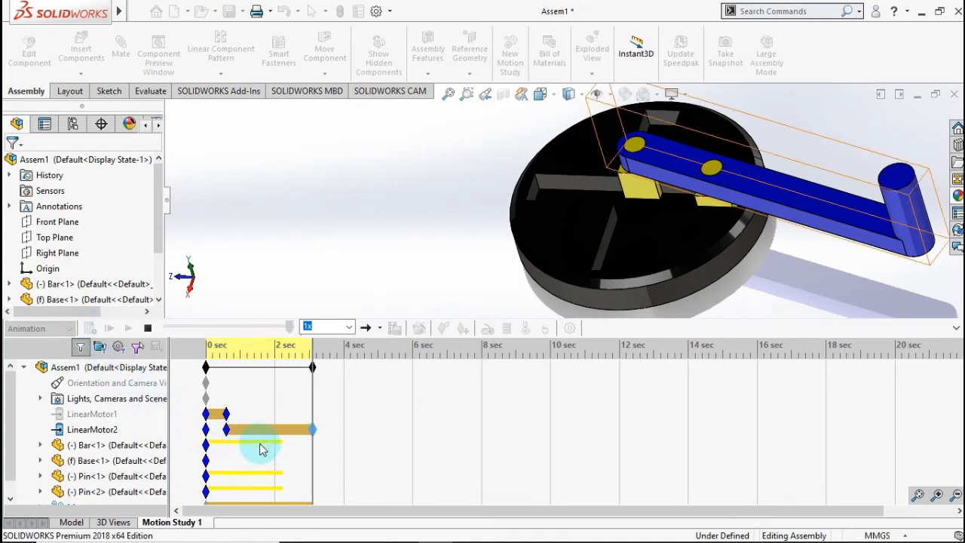
# Move the second motor's end and the study's end back to about 2.2 seconds and recalculate the motion.
pyautogui.click(281, 400)
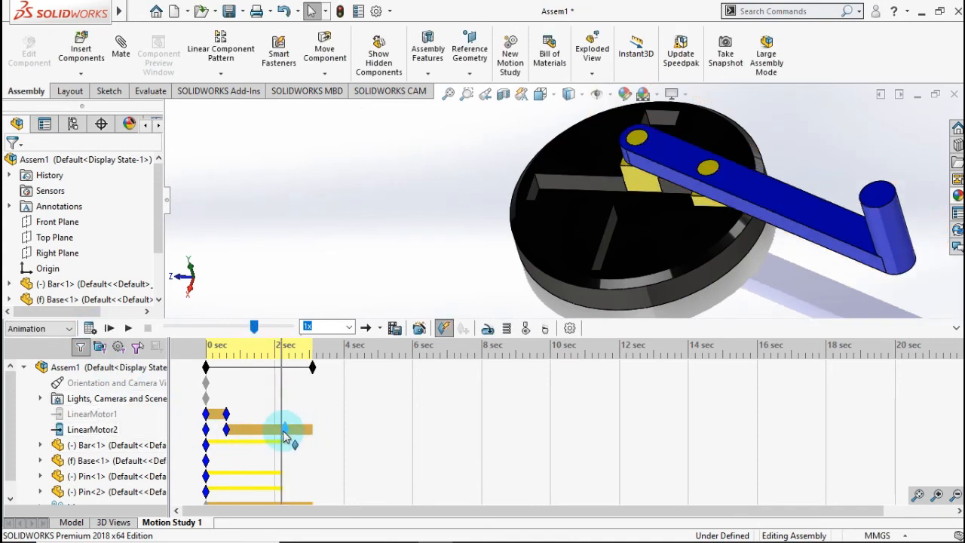
pyautogui.moveTo(283, 436); pyautogui.dragTo(281, 429)
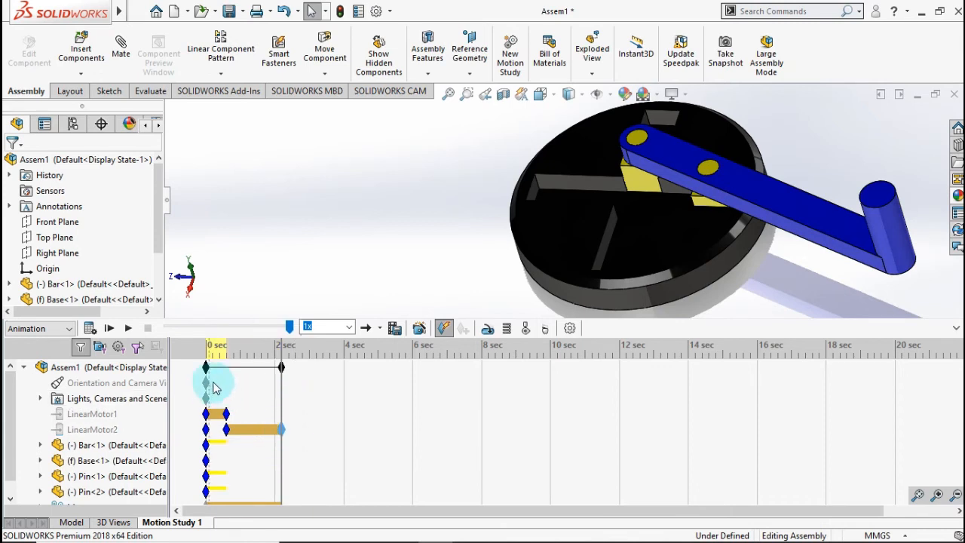
pyautogui.click(90, 329)
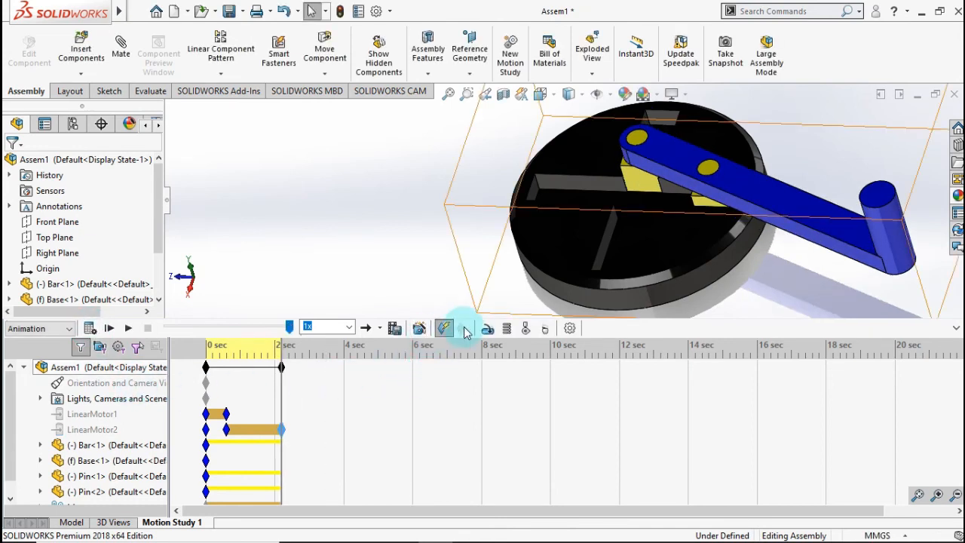
# Add a linear motor with a constant speed of 10 mm/s to the exposed side face of Pin<2>'s block.
pyautogui.click(489, 328)
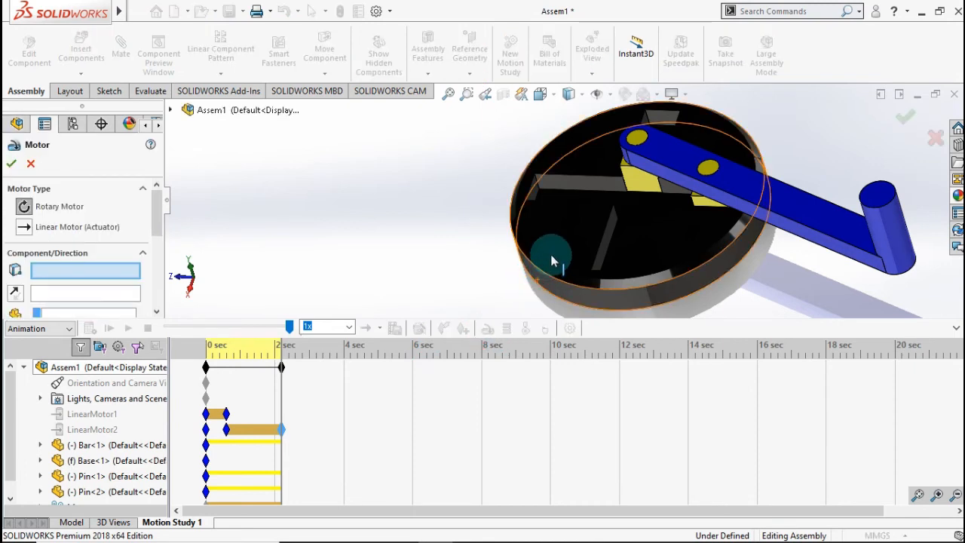
pyautogui.click(636, 184)
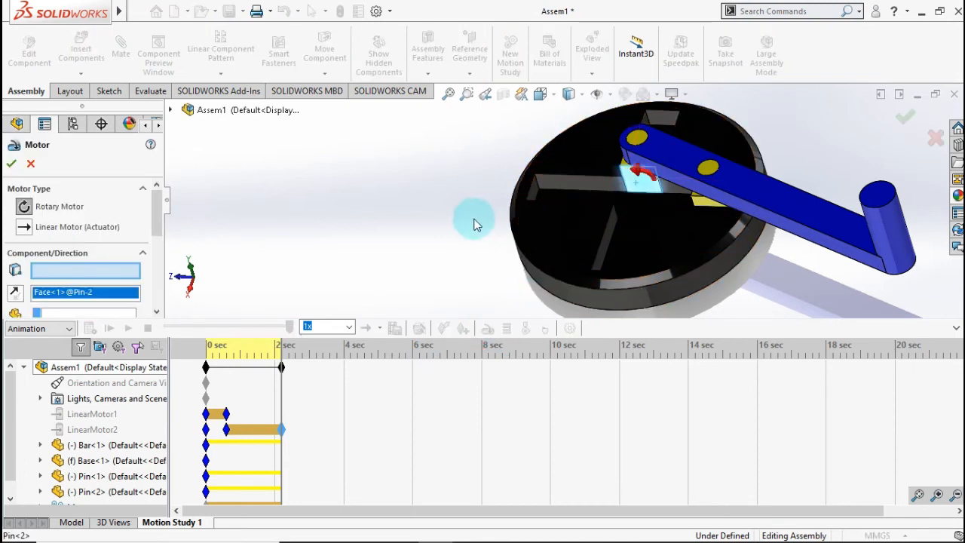
pyautogui.click(28, 229)
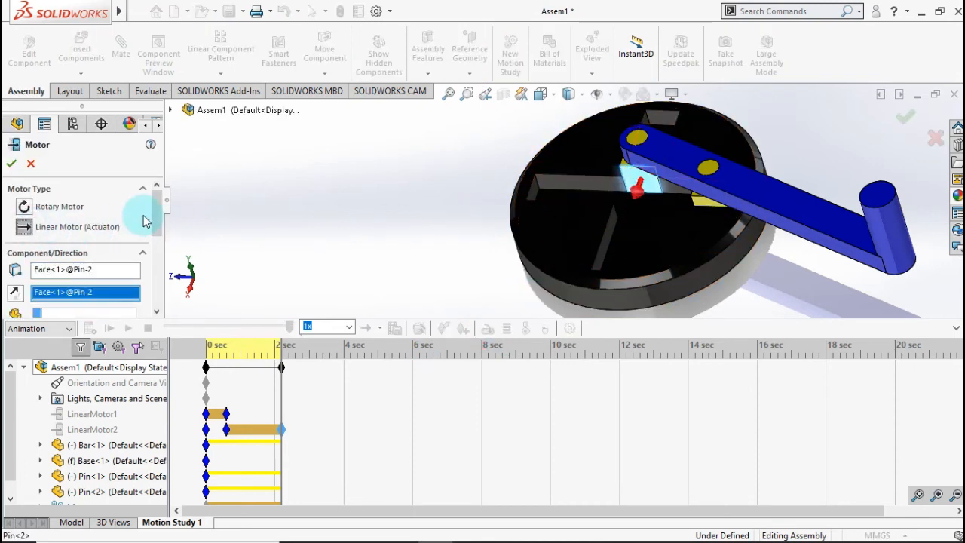
pyautogui.scroll(-3, 154, 216)
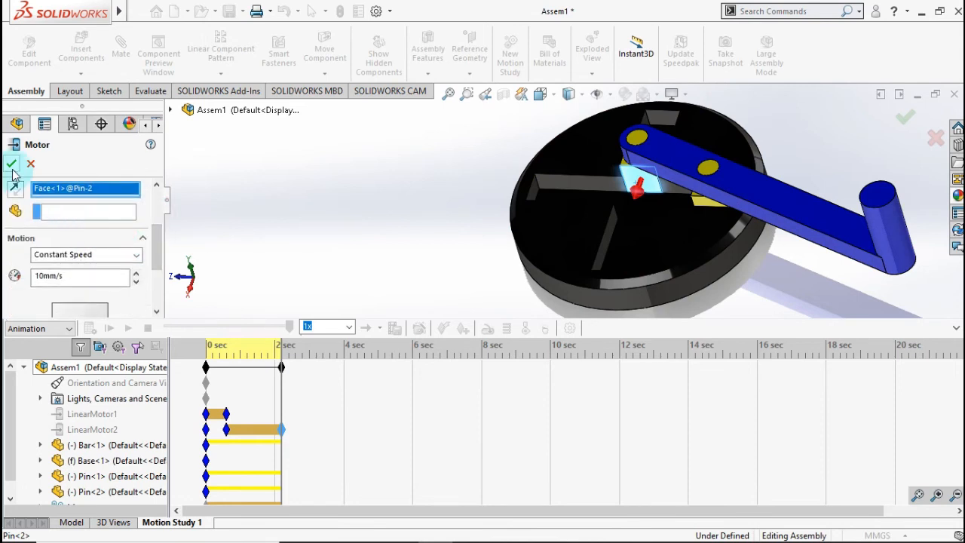
pyautogui.click(12, 167)
# Extend the study to about 6 seconds, run the third motor from about 2.2 seconds to the end, and calculate.
pyautogui.click(278, 367)
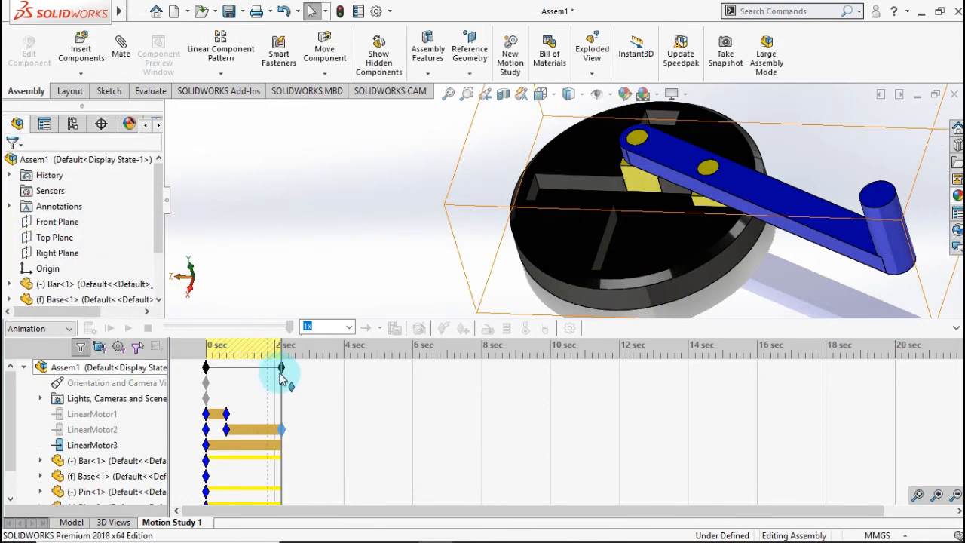
pyautogui.moveTo(281, 370); pyautogui.dragTo(413, 377)
pyautogui.click(215, 454)
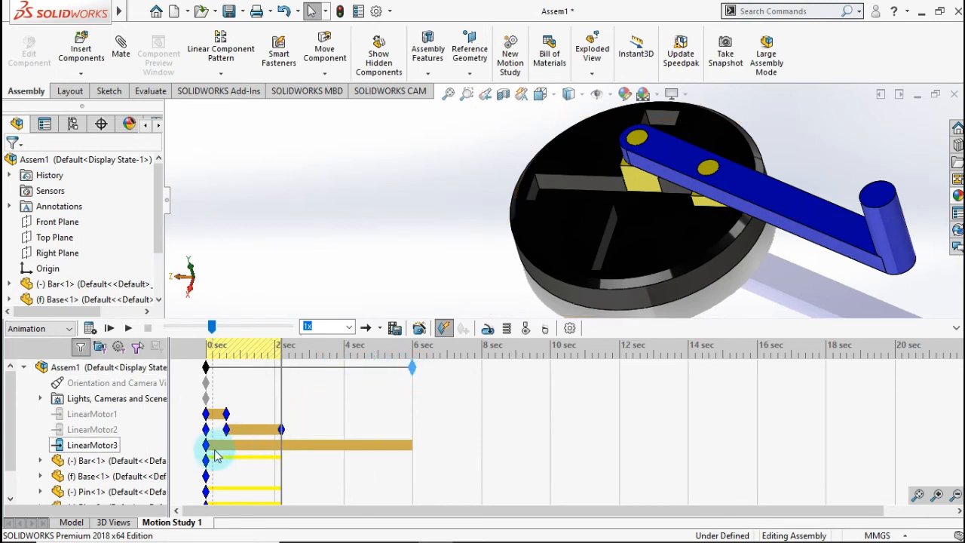
pyautogui.moveTo(210, 451); pyautogui.dragTo(282, 453)
pyautogui.moveTo(205, 445); pyautogui.dragTo(416, 452)
pyautogui.click(87, 328)
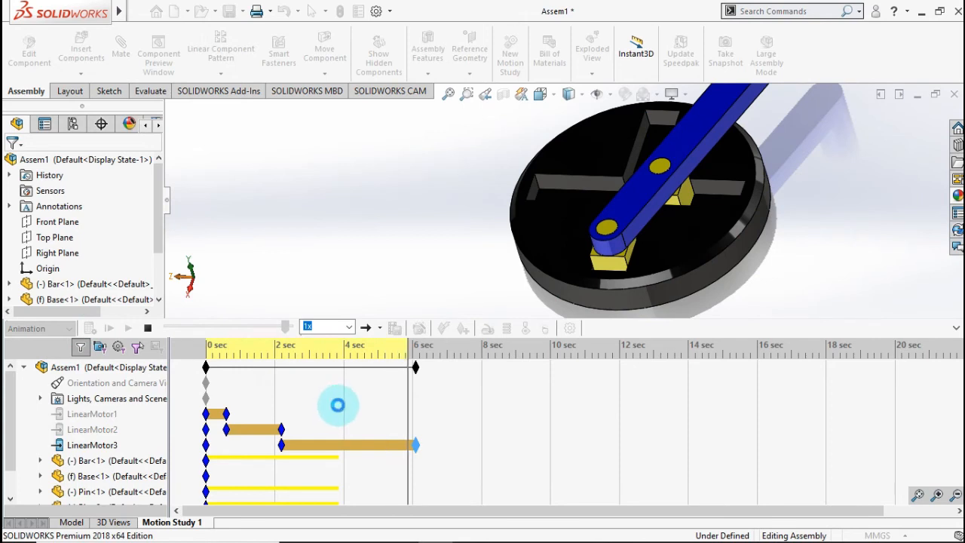
# Shorten the third motor's run and the study to about 3.8 seconds and recalculate.
pyautogui.click(337, 407)
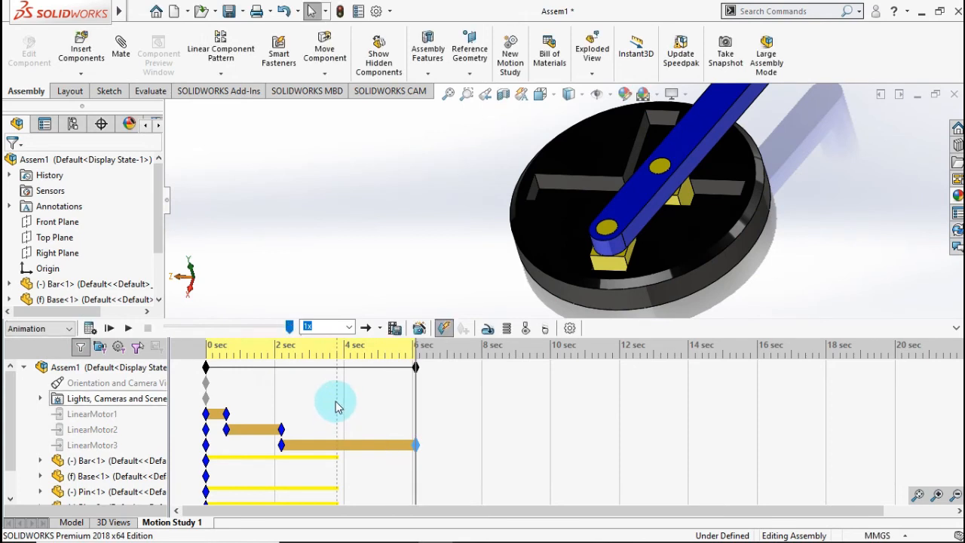
pyautogui.click(336, 402)
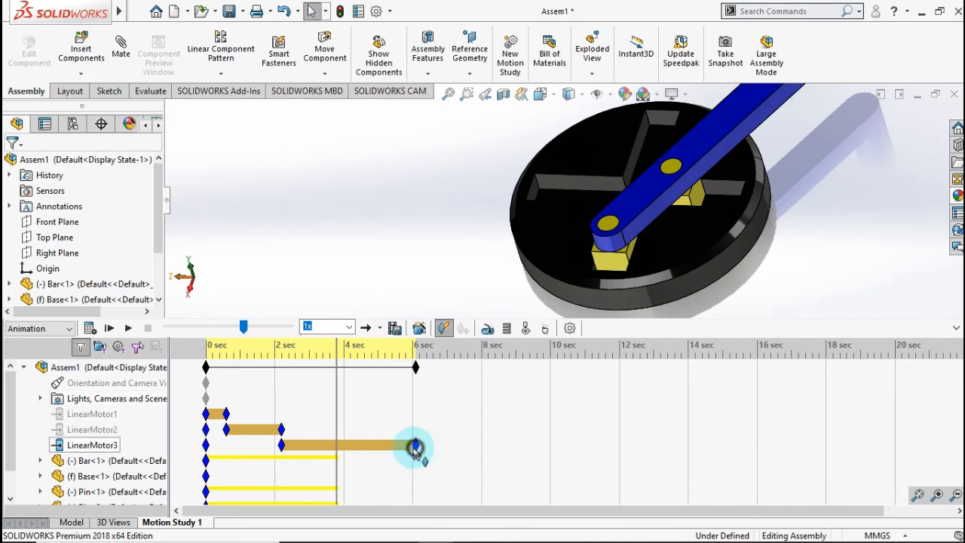
pyautogui.moveTo(338, 449); pyautogui.dragTo(337, 446)
pyautogui.click(452, 327)
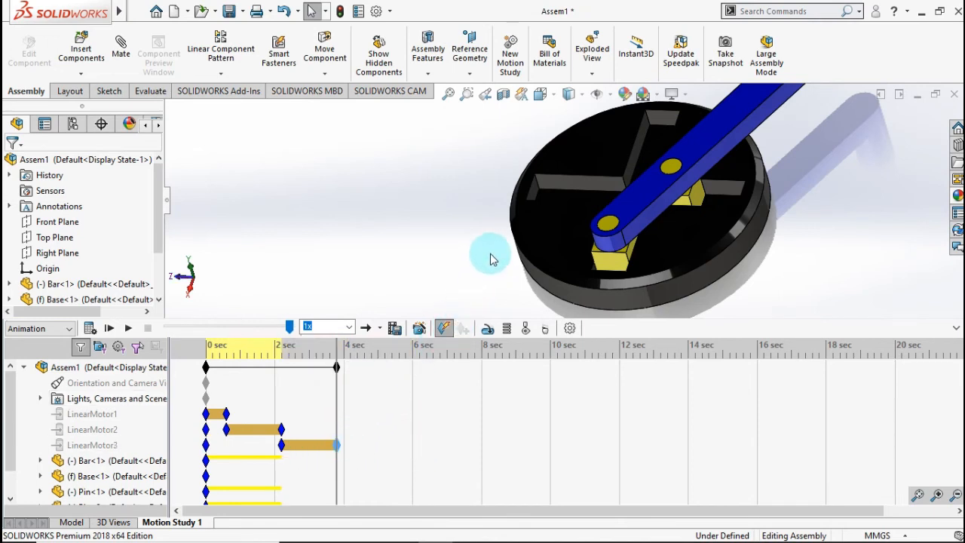
pyautogui.click(92, 330)
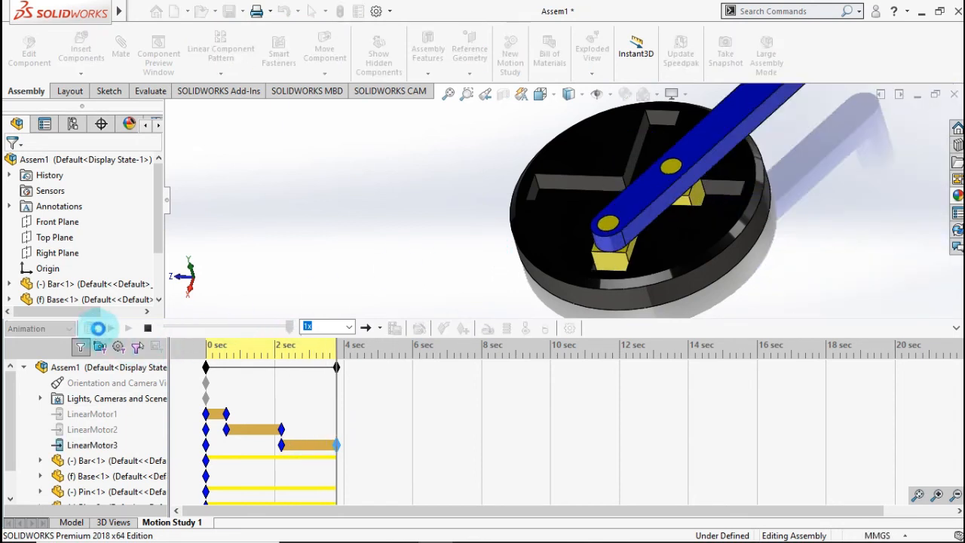
# Play back the calculated motion study from a view looking down onto the slotted base.
pyautogui.moveTo(426, 237); pyautogui.dragTo(453, 273, button='middle')
pyautogui.scroll(-1, 684, 183)
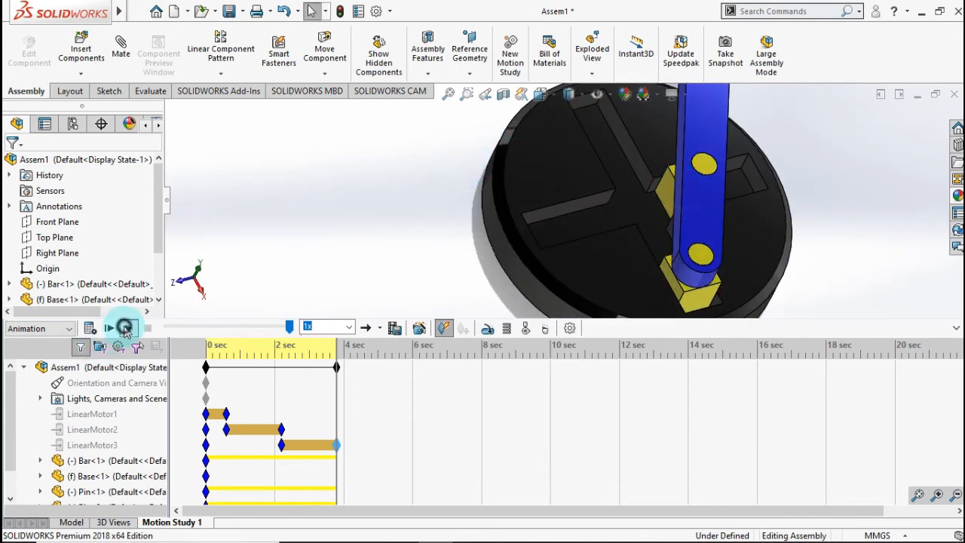
pyautogui.click(125, 328)
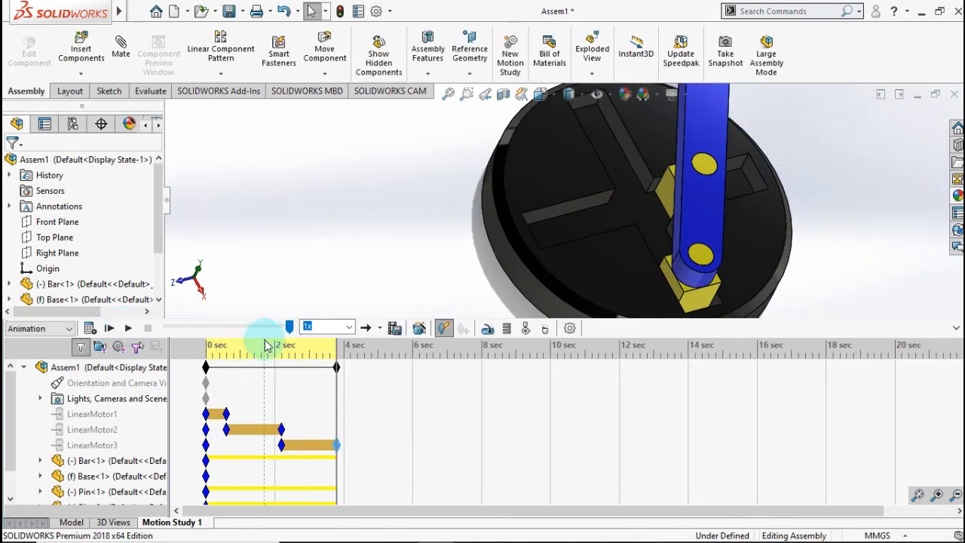
# Add a linear motor to the exposed side face of Pin<1>'s block.
pyautogui.click(497, 330)
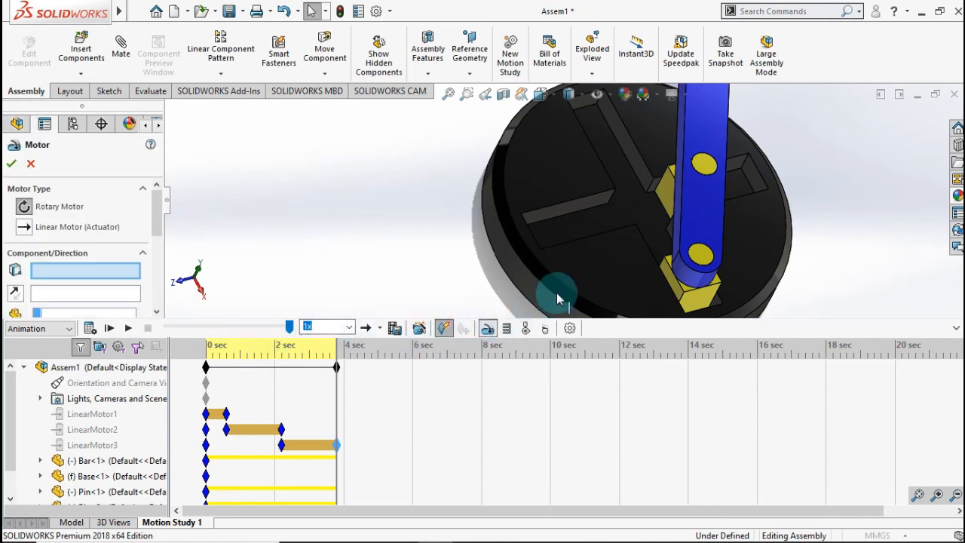
pyautogui.click(668, 198)
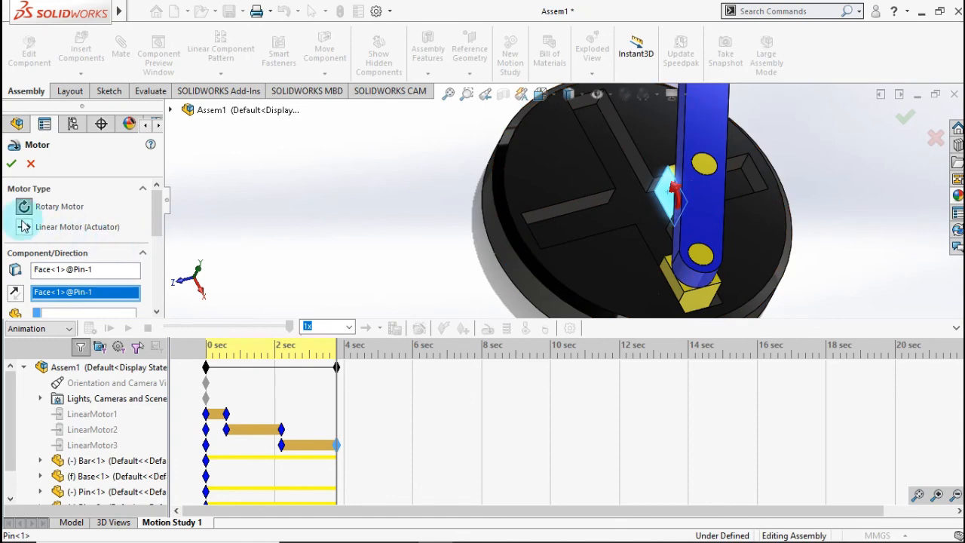
pyautogui.click(14, 167)
# Extend the study to about 6 seconds, run the fourth motor from about 3.8 seconds to the end, and calculate.
pyautogui.moveTo(336, 368); pyautogui.dragTo(338, 377)
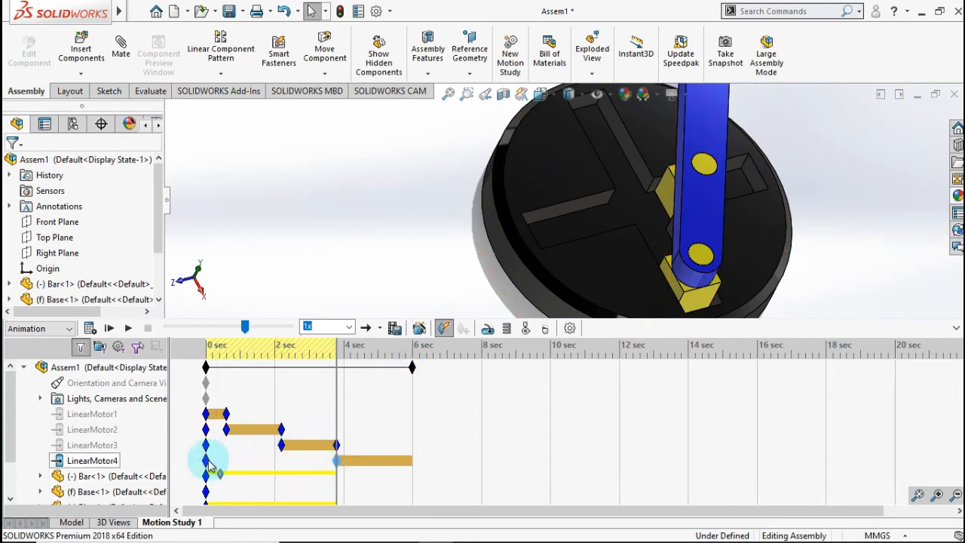
pyautogui.moveTo(209, 465); pyautogui.dragTo(318, 468)
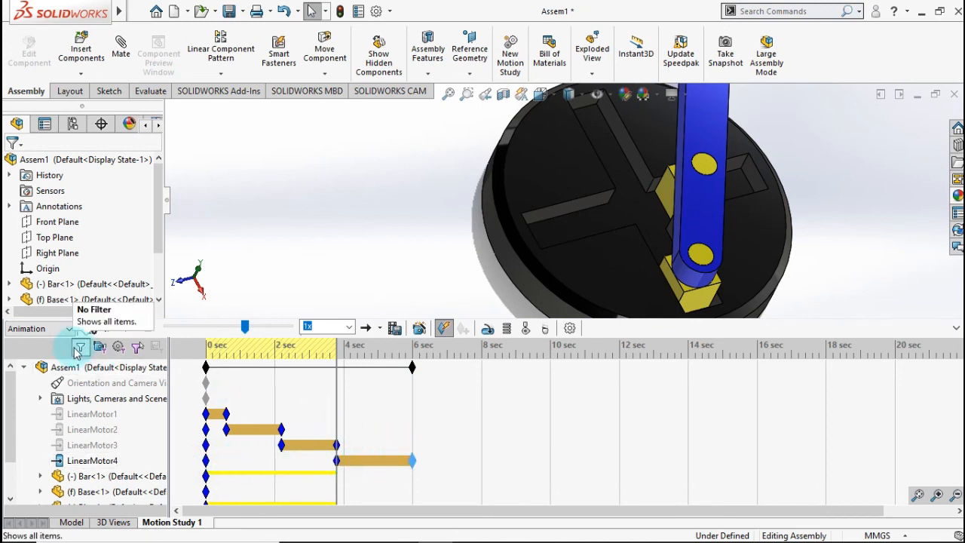
pyautogui.click(88, 329)
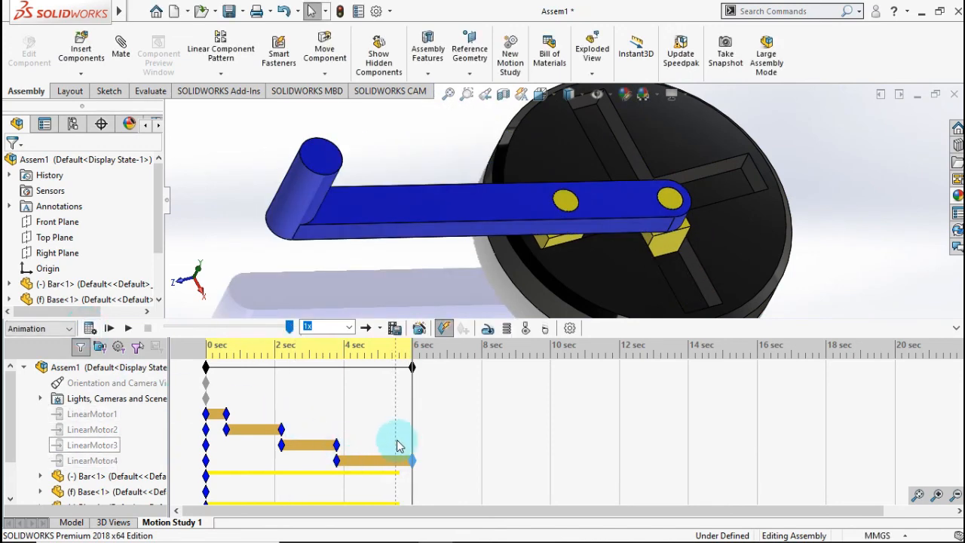
# Shorten the fourth motor's run and the study to about 5.6 seconds and recalculate.
pyautogui.click(413, 460)
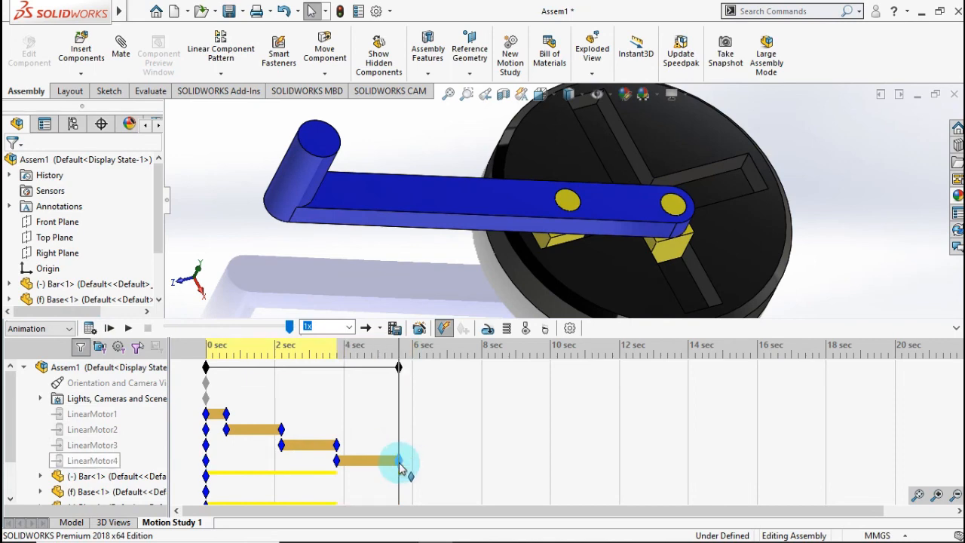
pyautogui.click(90, 330)
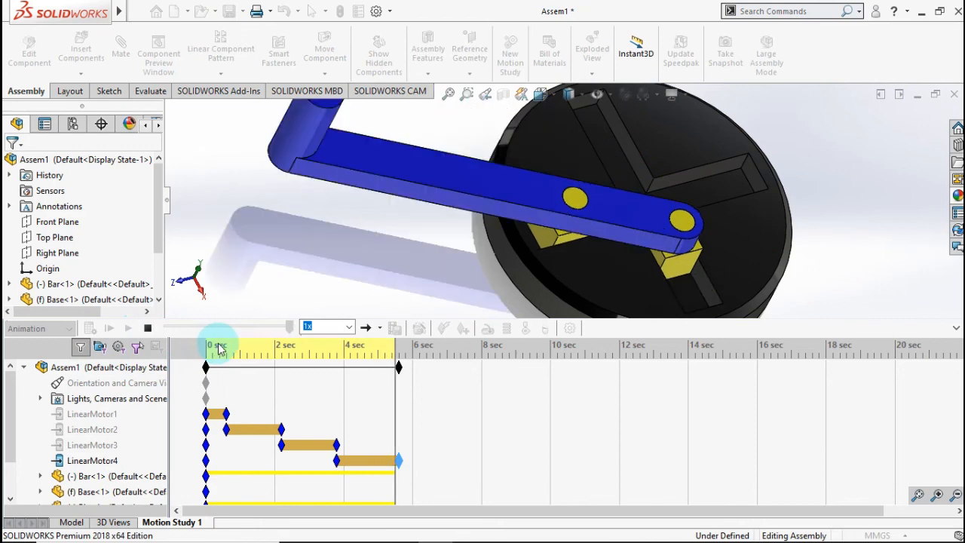
# Play back the recalculated four-motor motion and return the assembly to the isometric view.
pyautogui.click(128, 328)
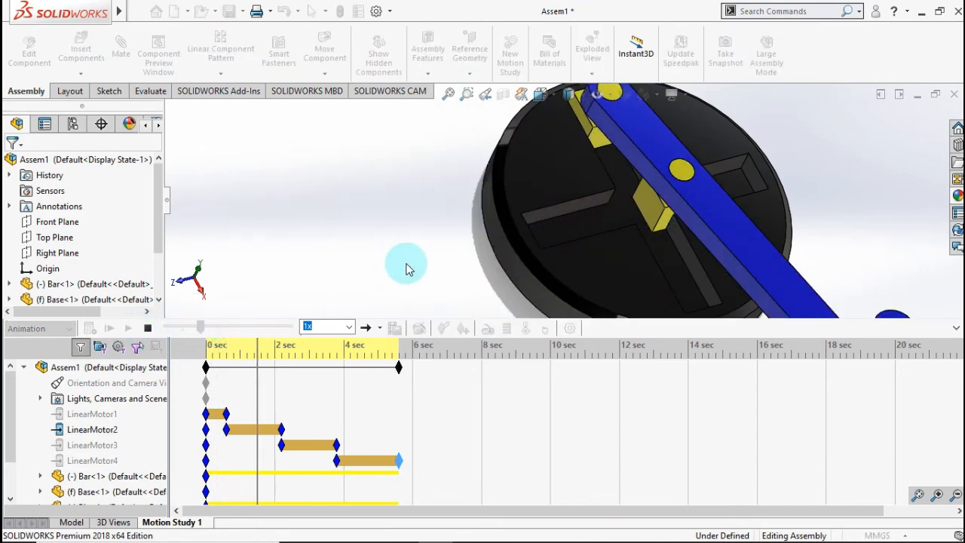
pyautogui.moveTo(480, 237); pyautogui.dragTo(599, 202, button='middle')
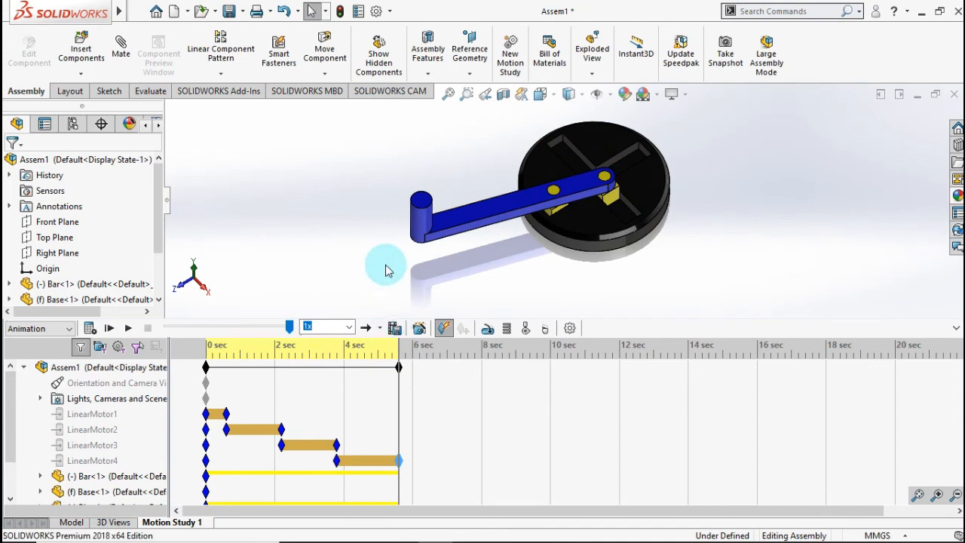
pyautogui.hotkey('ctrl', '7')
# Set the playback mode to Loop and play the motion study continuously.
pyautogui.click(380, 328)
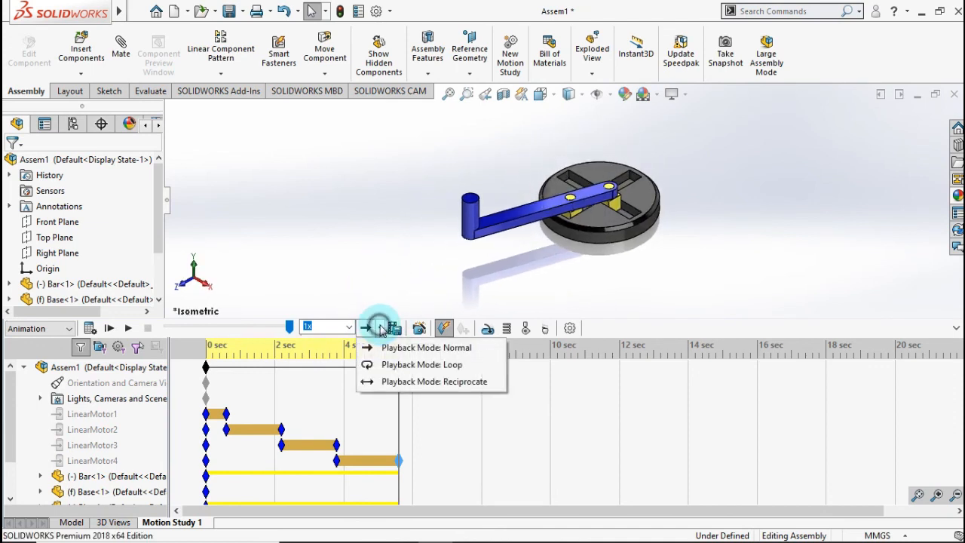
pyautogui.click(375, 364)
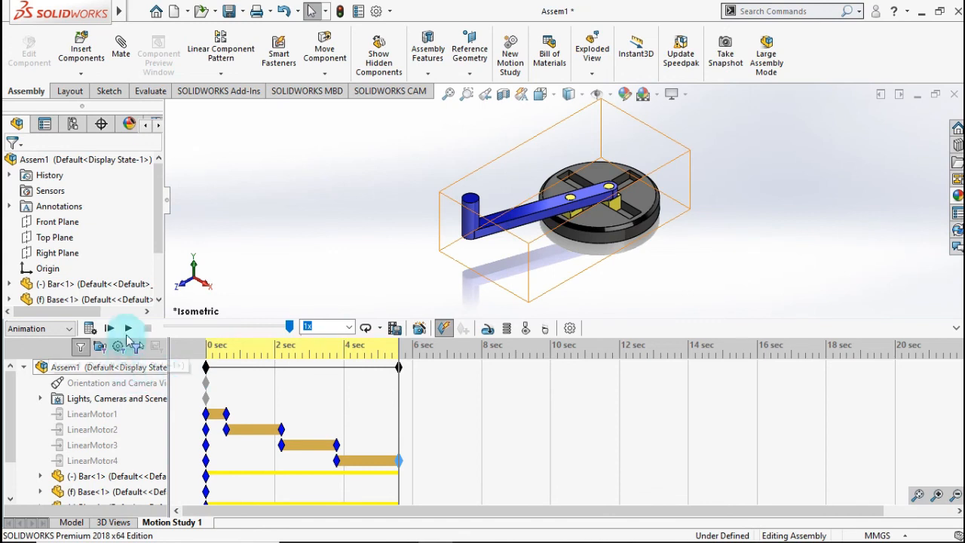
pyautogui.click(128, 329)
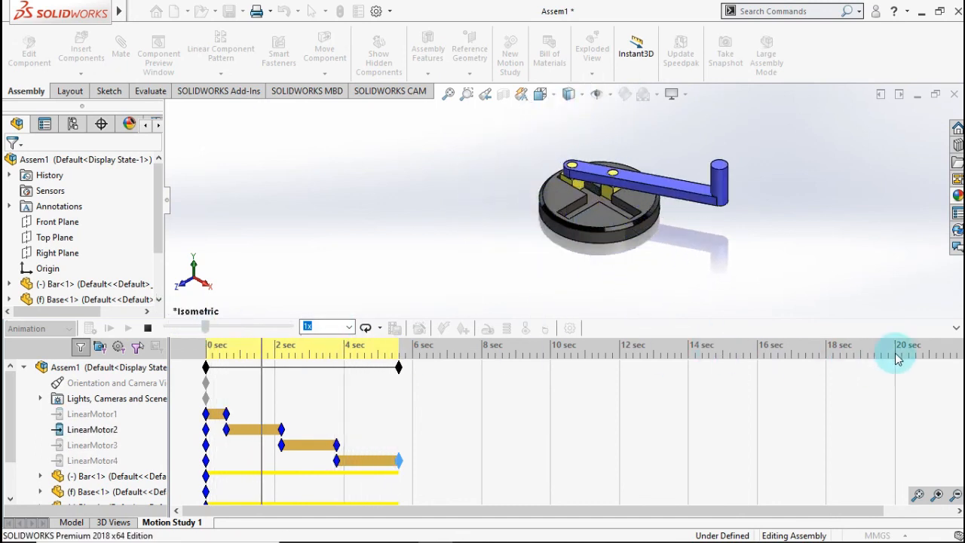
# Collapse the motion study timeline and watch the looping animation from above and in isometric view.
pyautogui.click(954, 328)
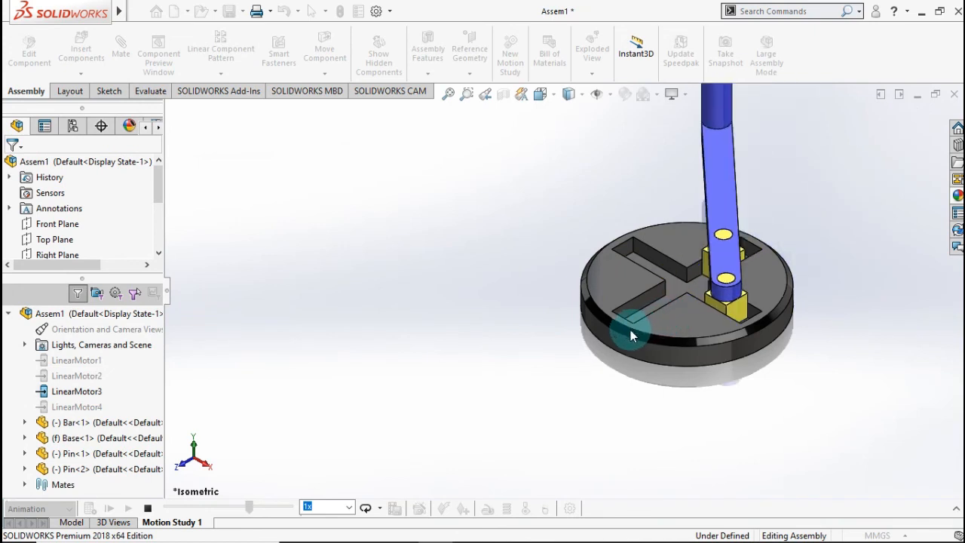
pyautogui.moveTo(625, 323); pyautogui.dragTo(500, 411, button='middle')
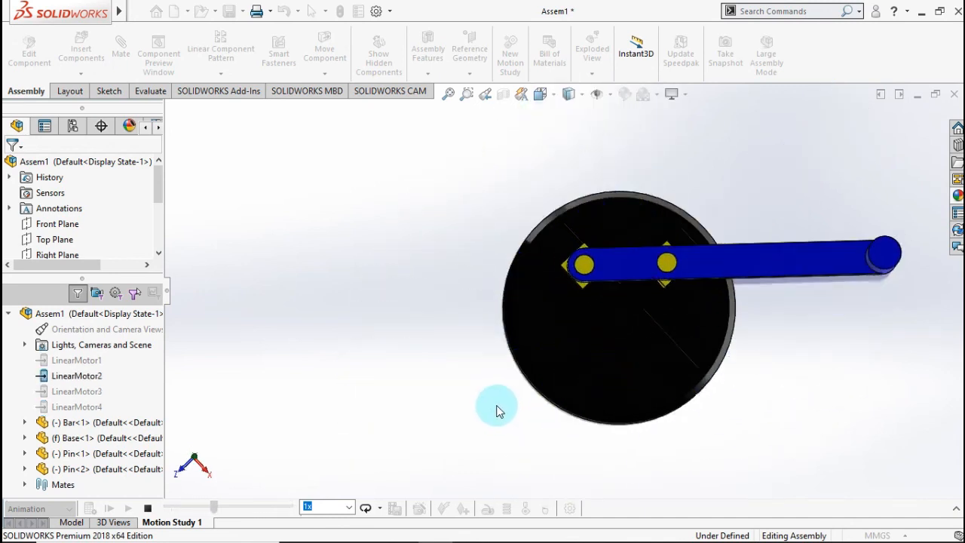
pyautogui.hotkey('ctrl', '7')
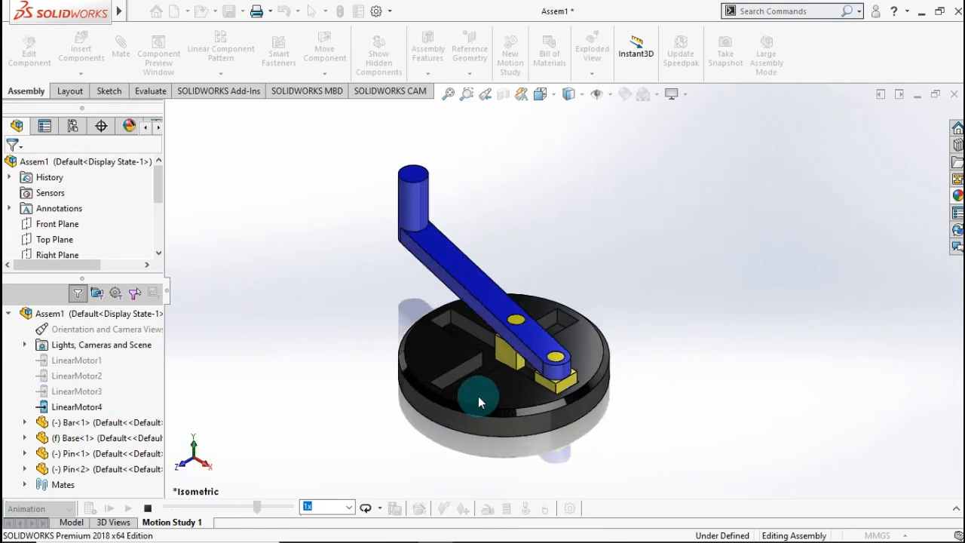